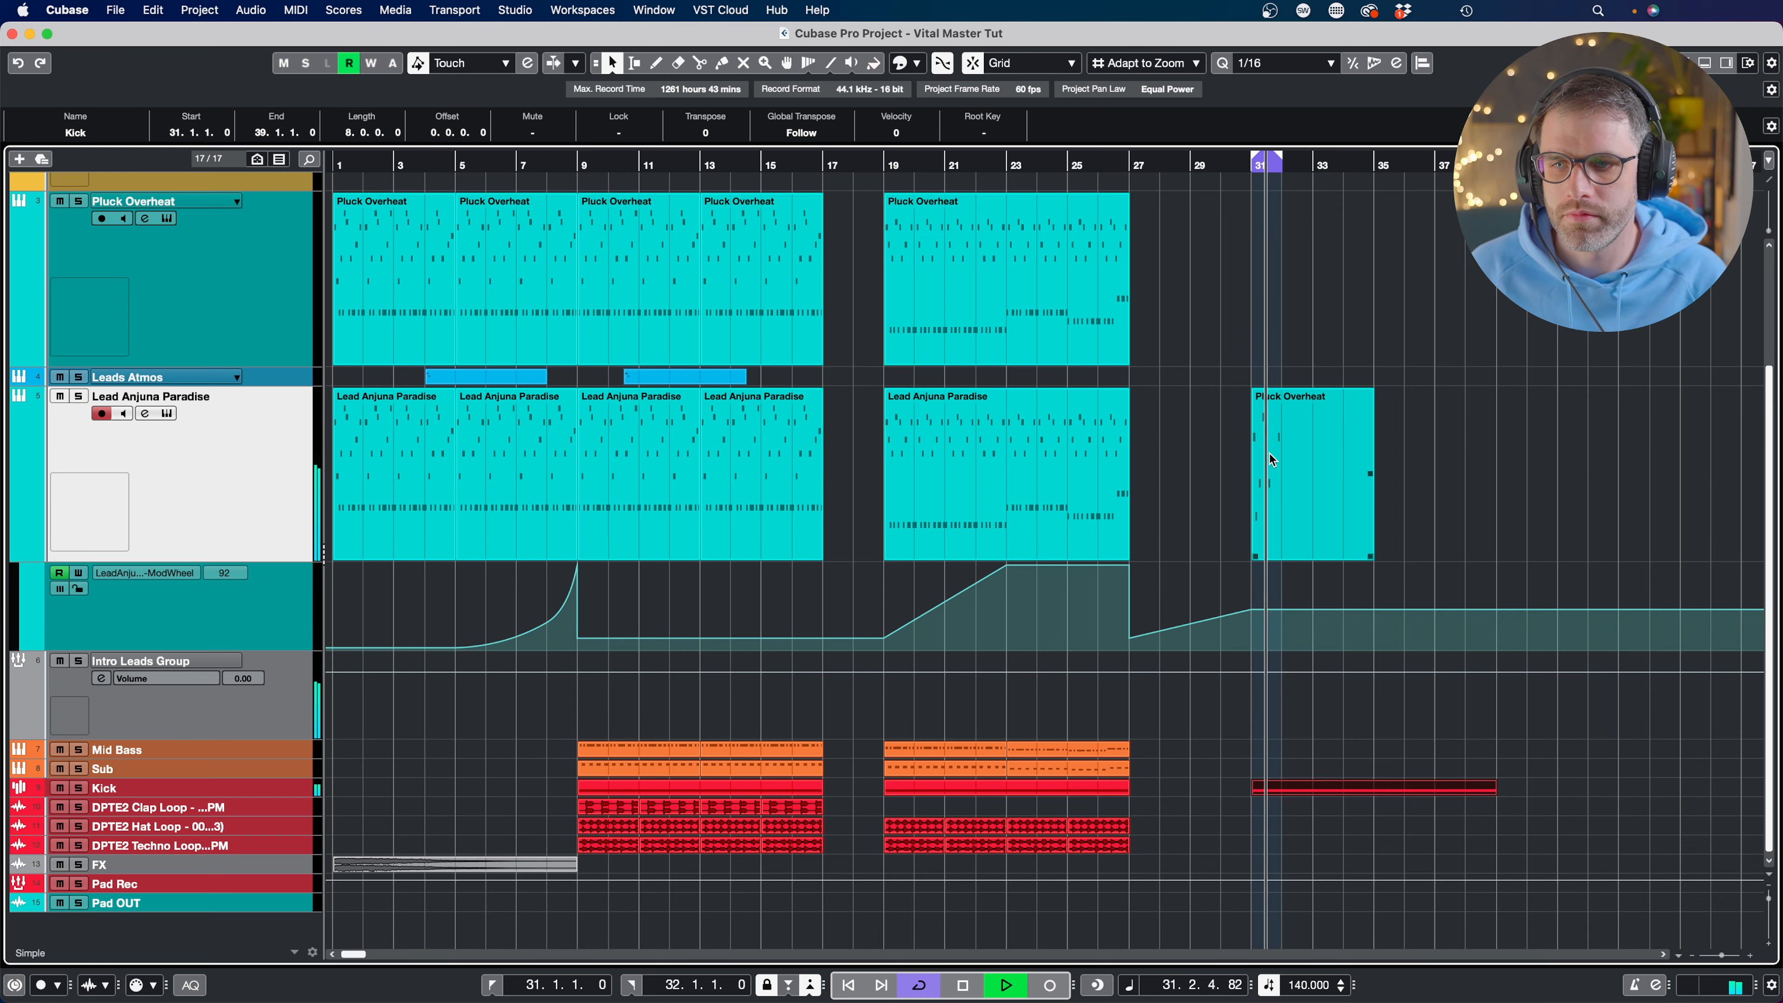
# Open the Pluck Overheat part at bar 31 of the Lead Anjuna Paradise track in the Key Editor
pyautogui.doubleClick(1270, 458)
pyautogui.moveTo(972, 237); pyautogui.dragTo(188, 237)
pyautogui.press('space')
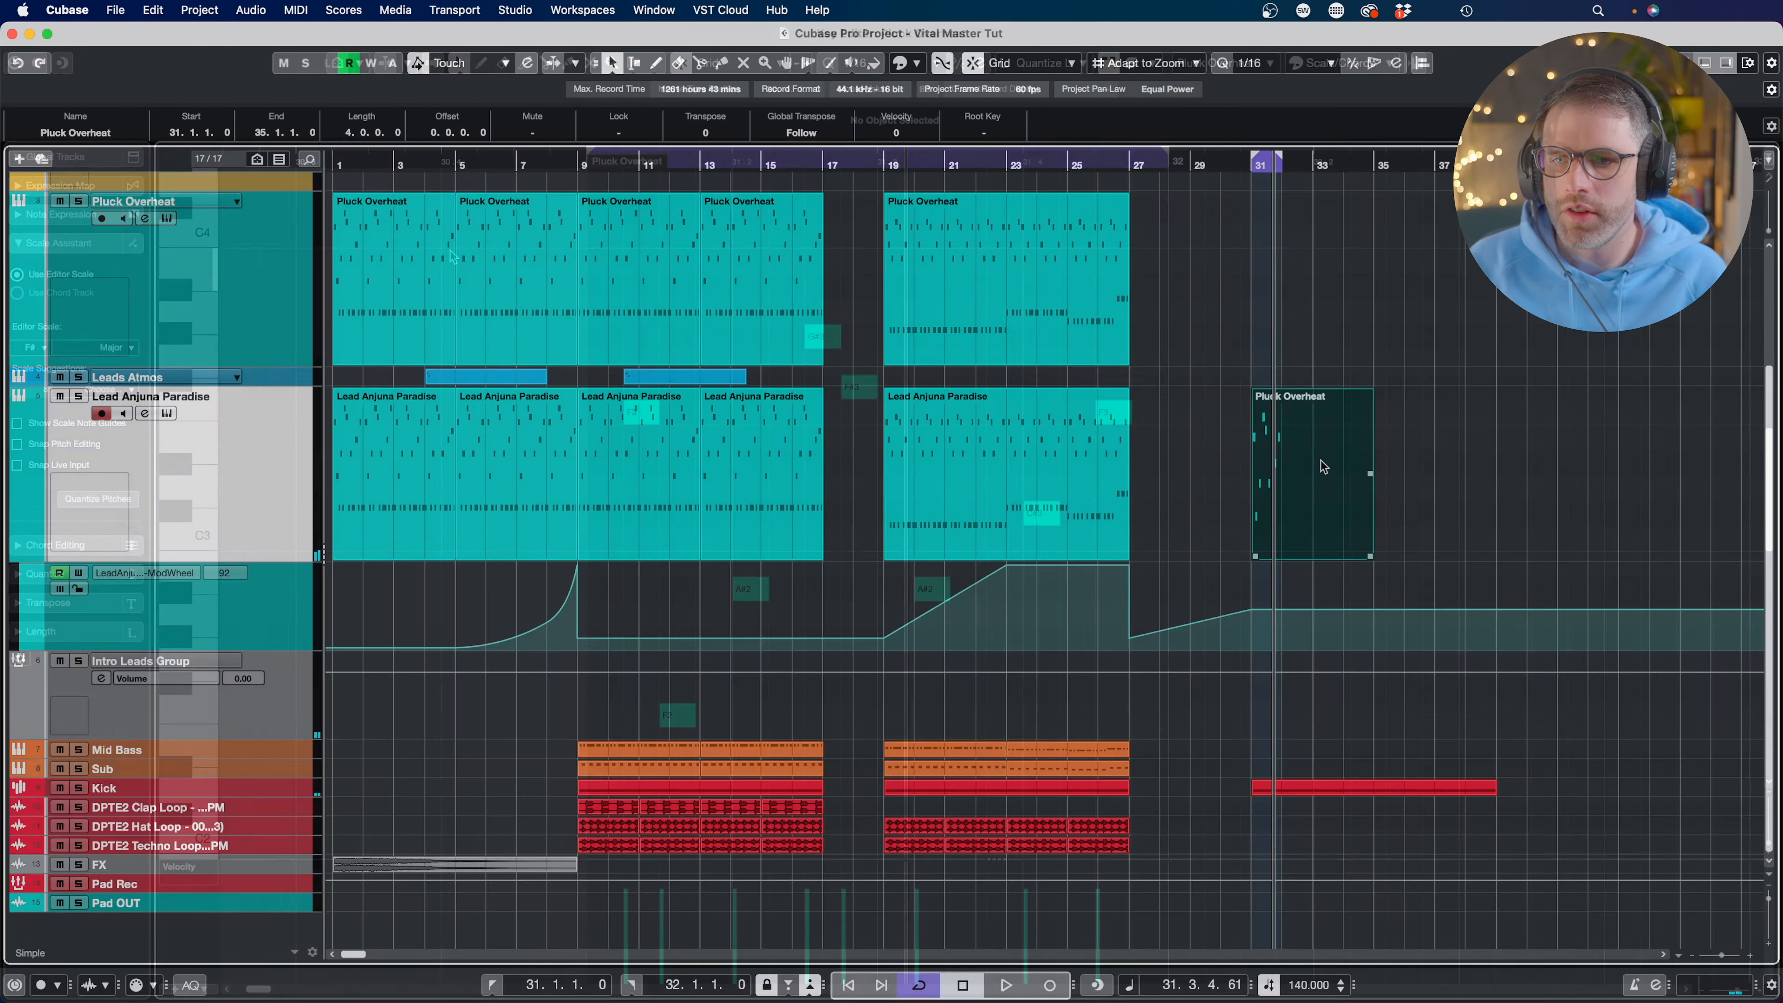
pyautogui.doubleClick(1320, 462)
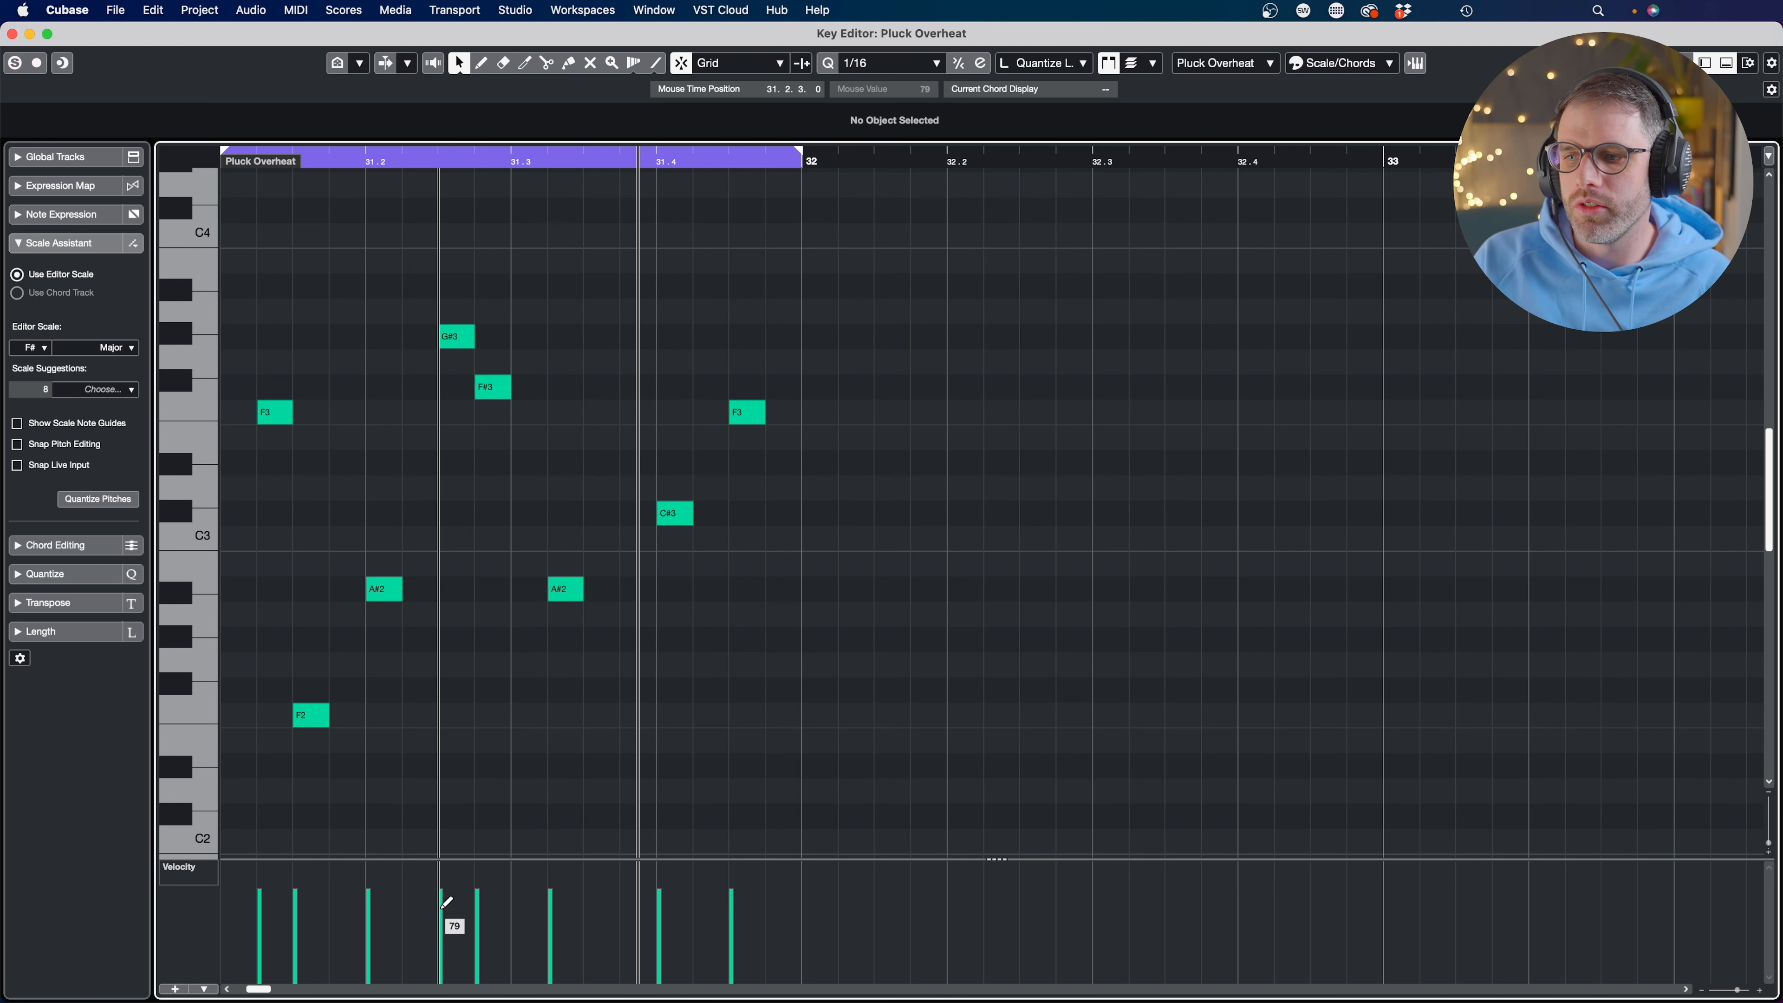
pyautogui.moveTo(588, 237); pyautogui.dragTo(186, 230)
pyautogui.scroll(-3, 954, 395)
pyautogui.scroll(-3, 954, 395)
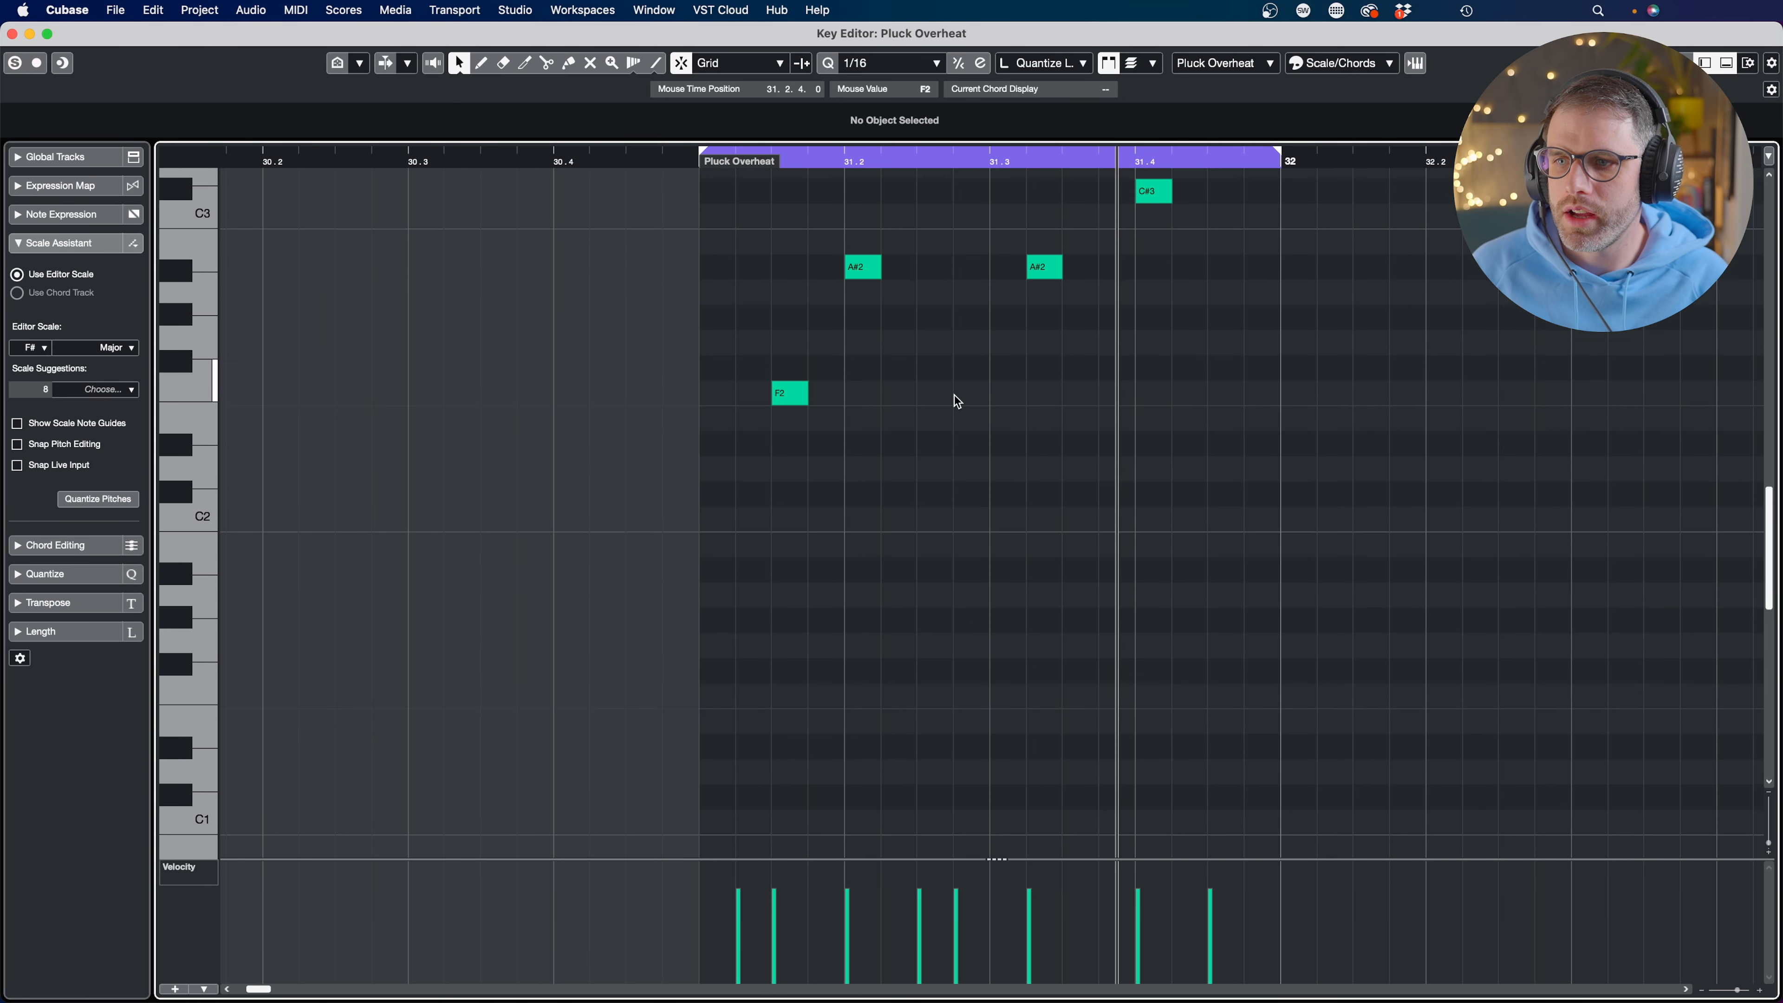
pyautogui.scroll(4, 952, 395)
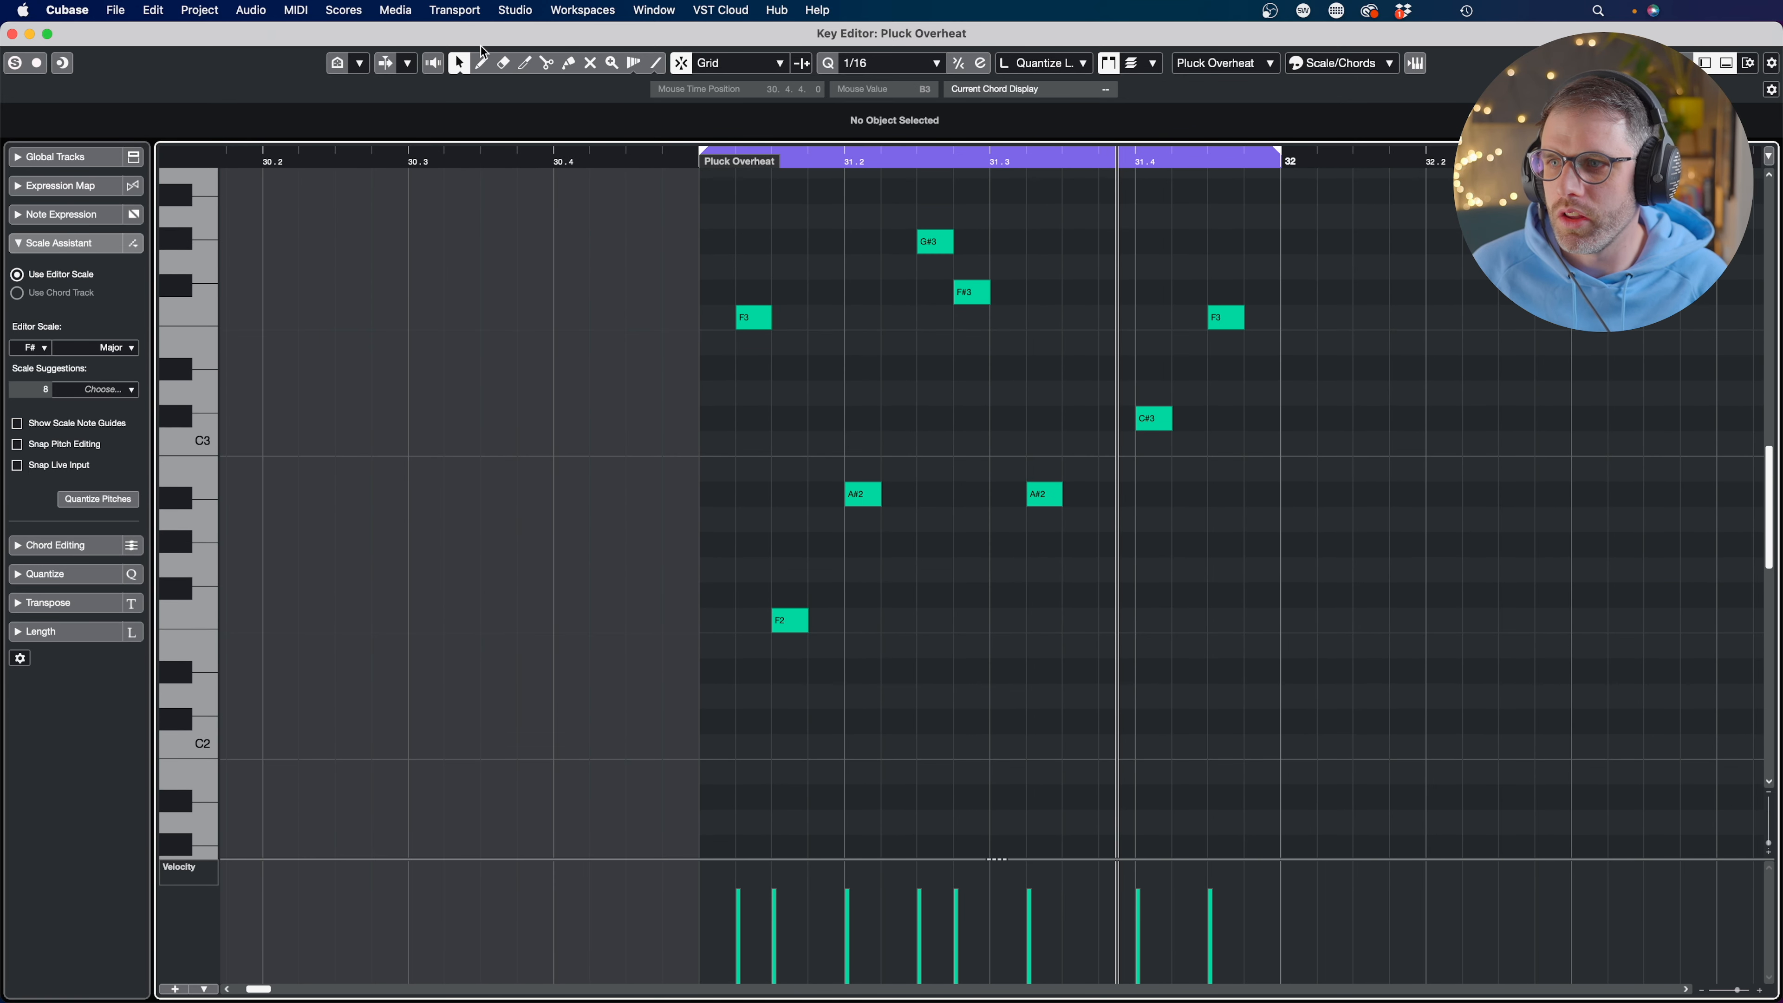
# Draw sixteenth-length A#1 notes in every empty sixteenth slot between the melody notes of bar 31, and audition the pattern
pyautogui.click(656, 63)
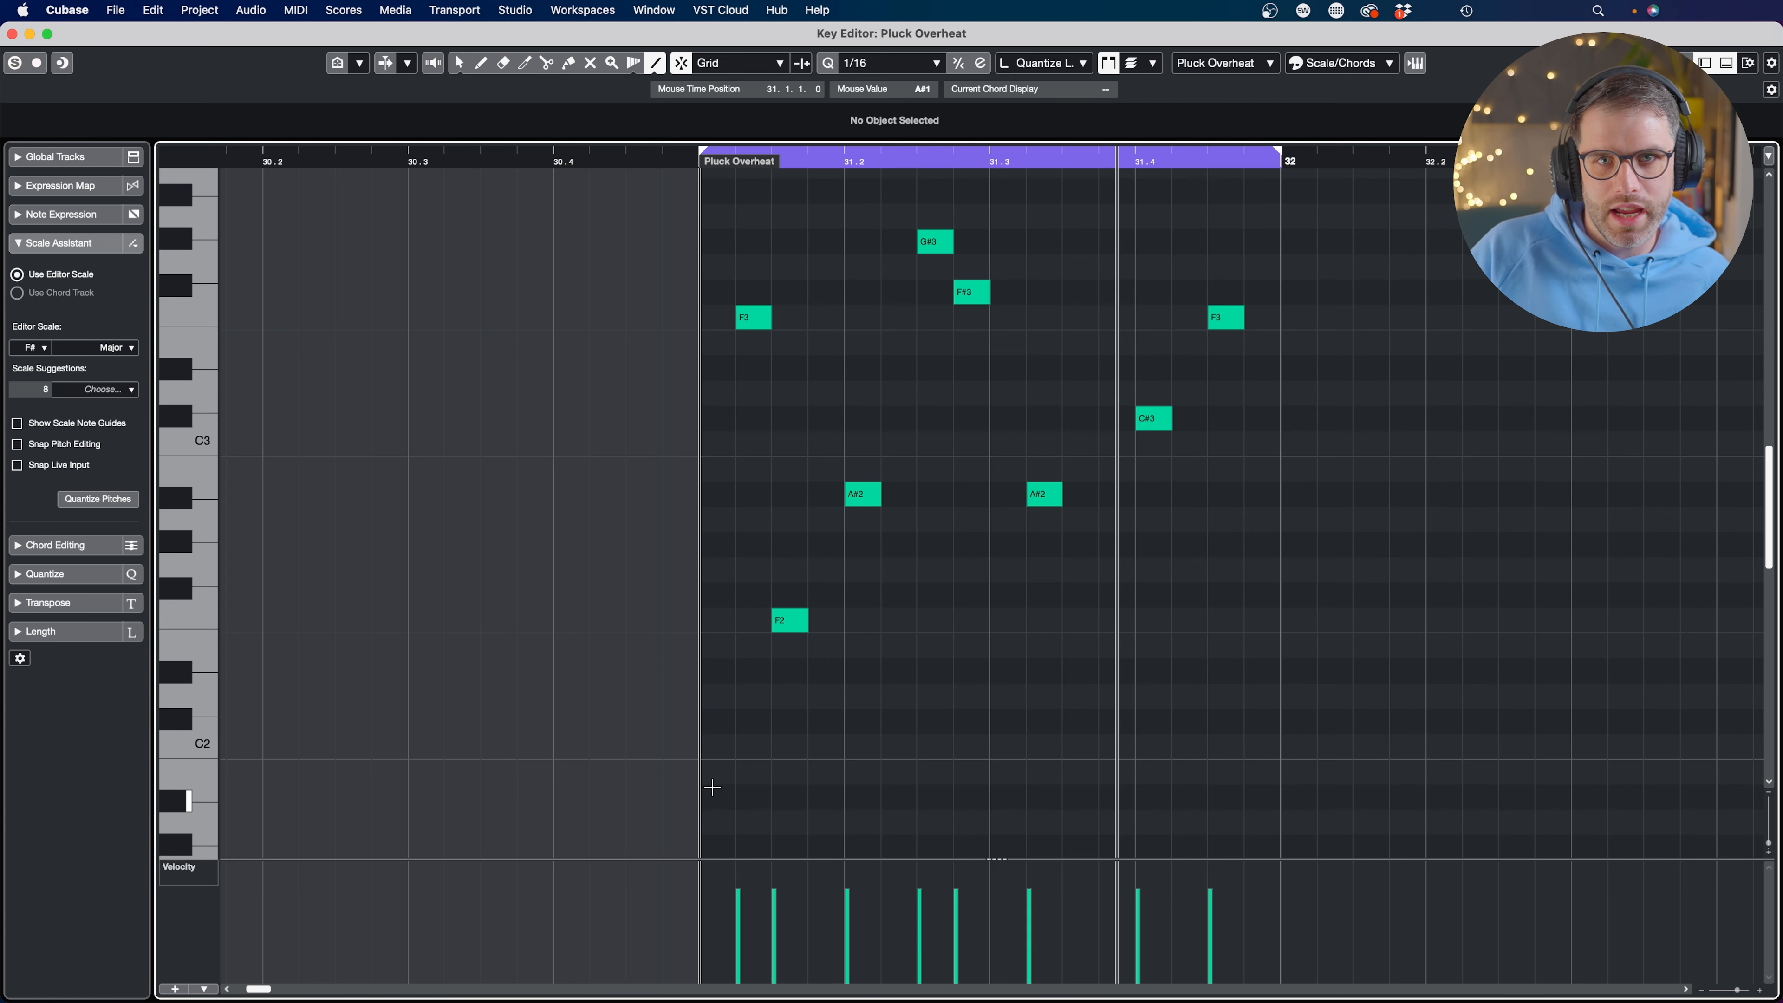
pyautogui.scroll(-3, 712, 787)
pyautogui.click(723, 711)
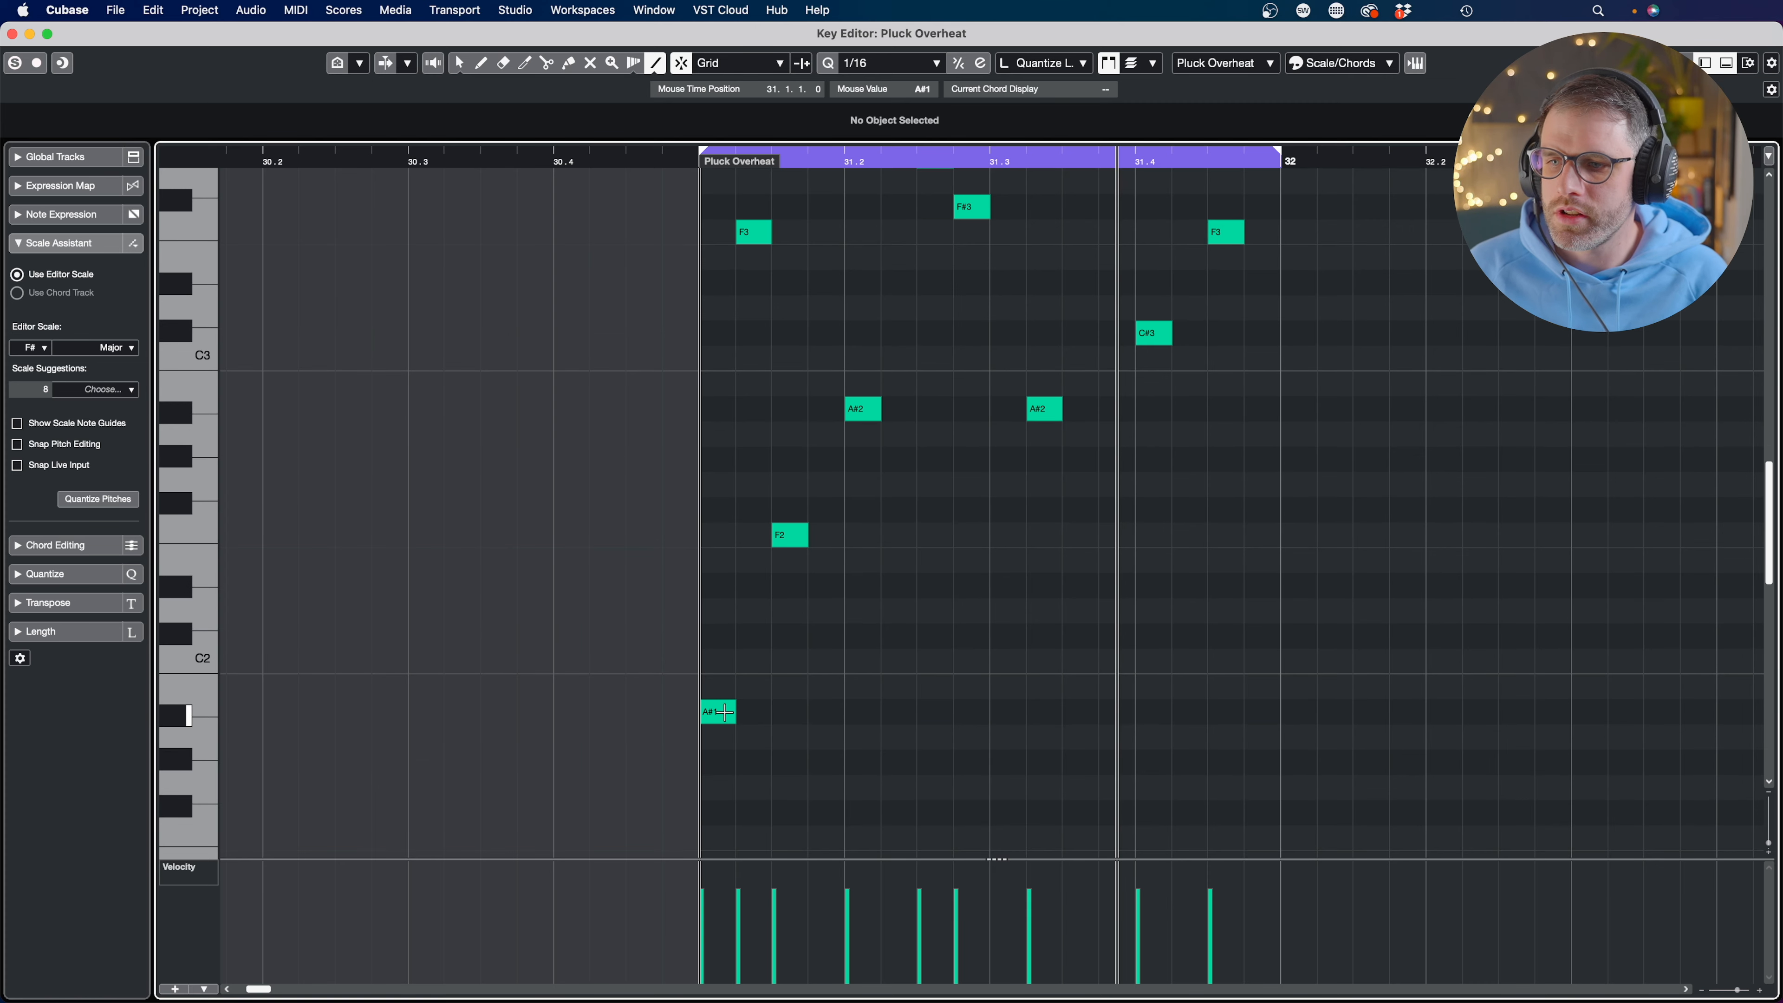
pyautogui.press('space')
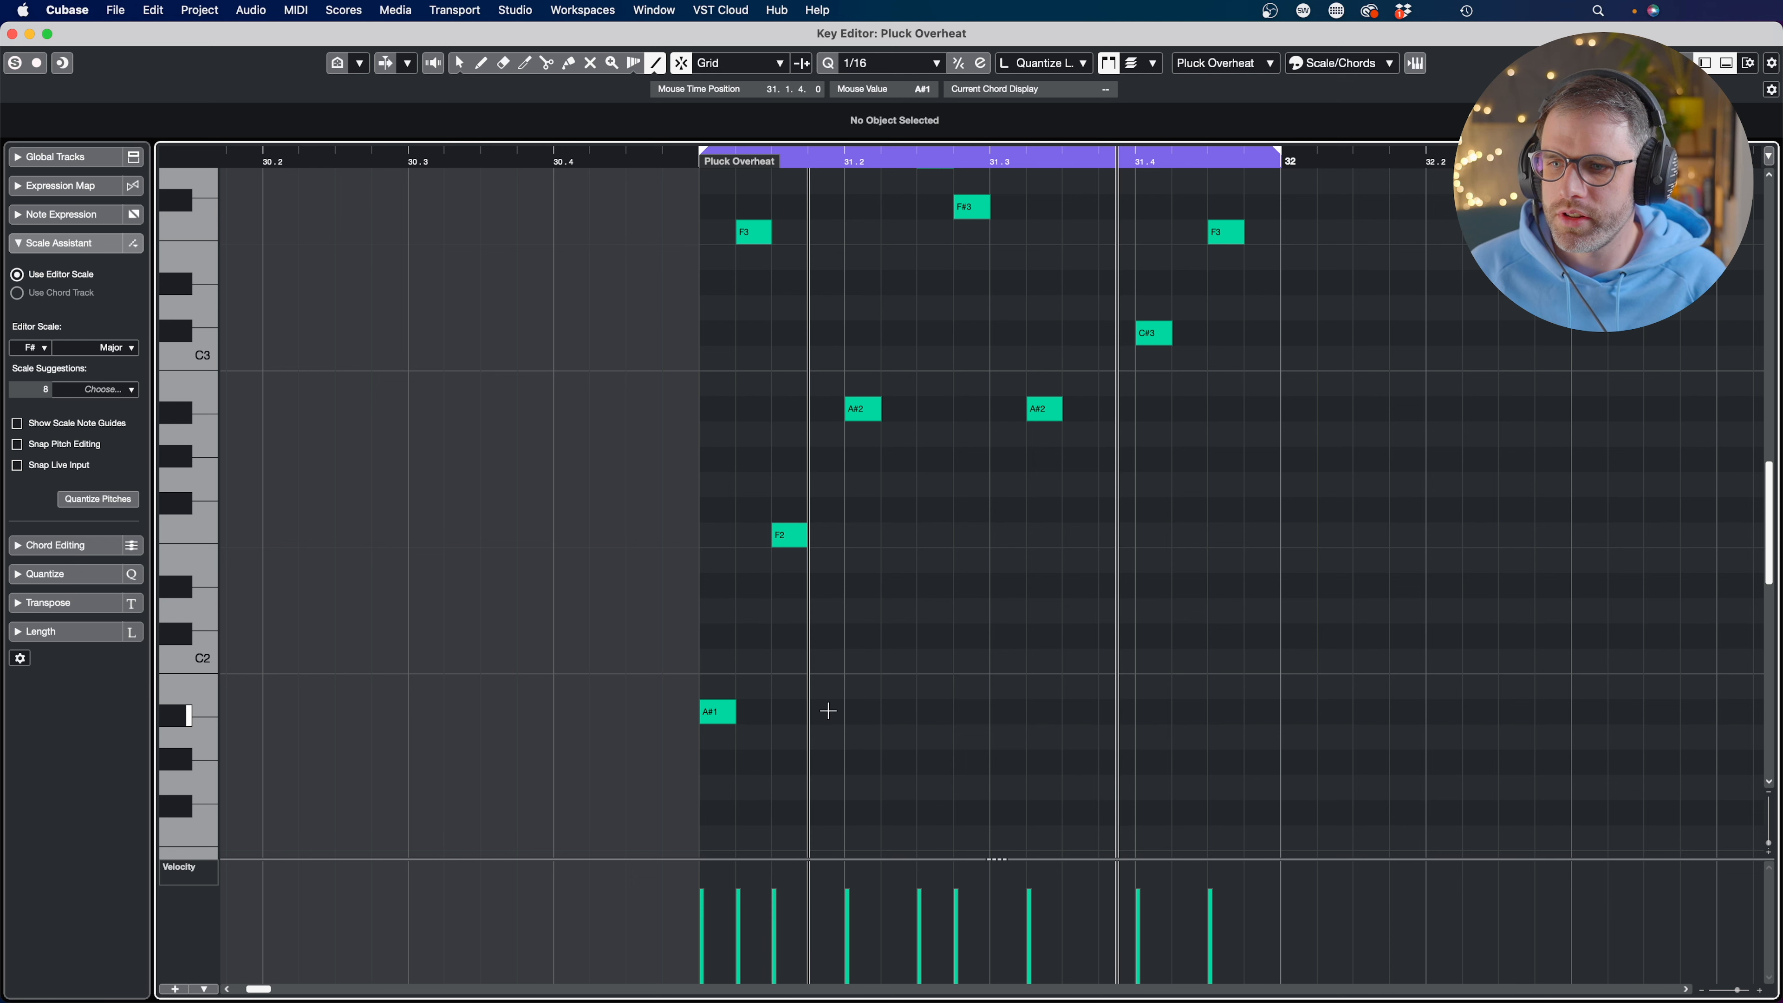
pyautogui.click(826, 711)
pyautogui.click(898, 711)
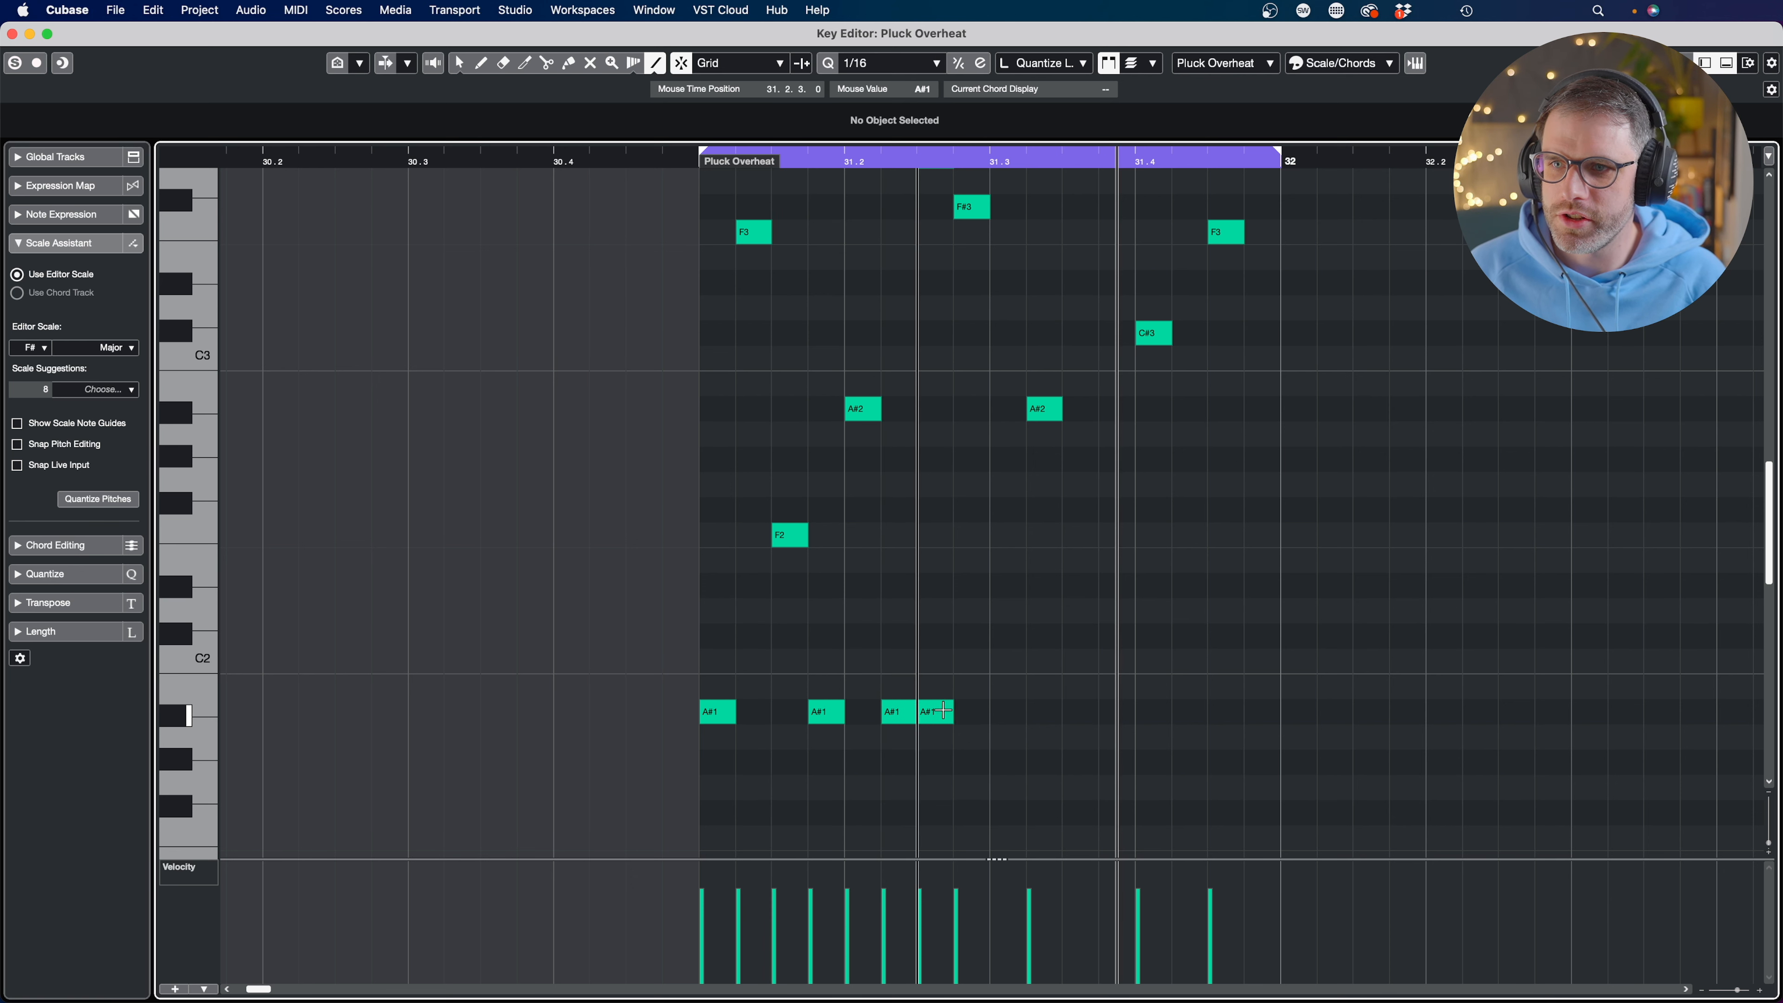
pyautogui.click(1008, 712)
pyautogui.click(1081, 712)
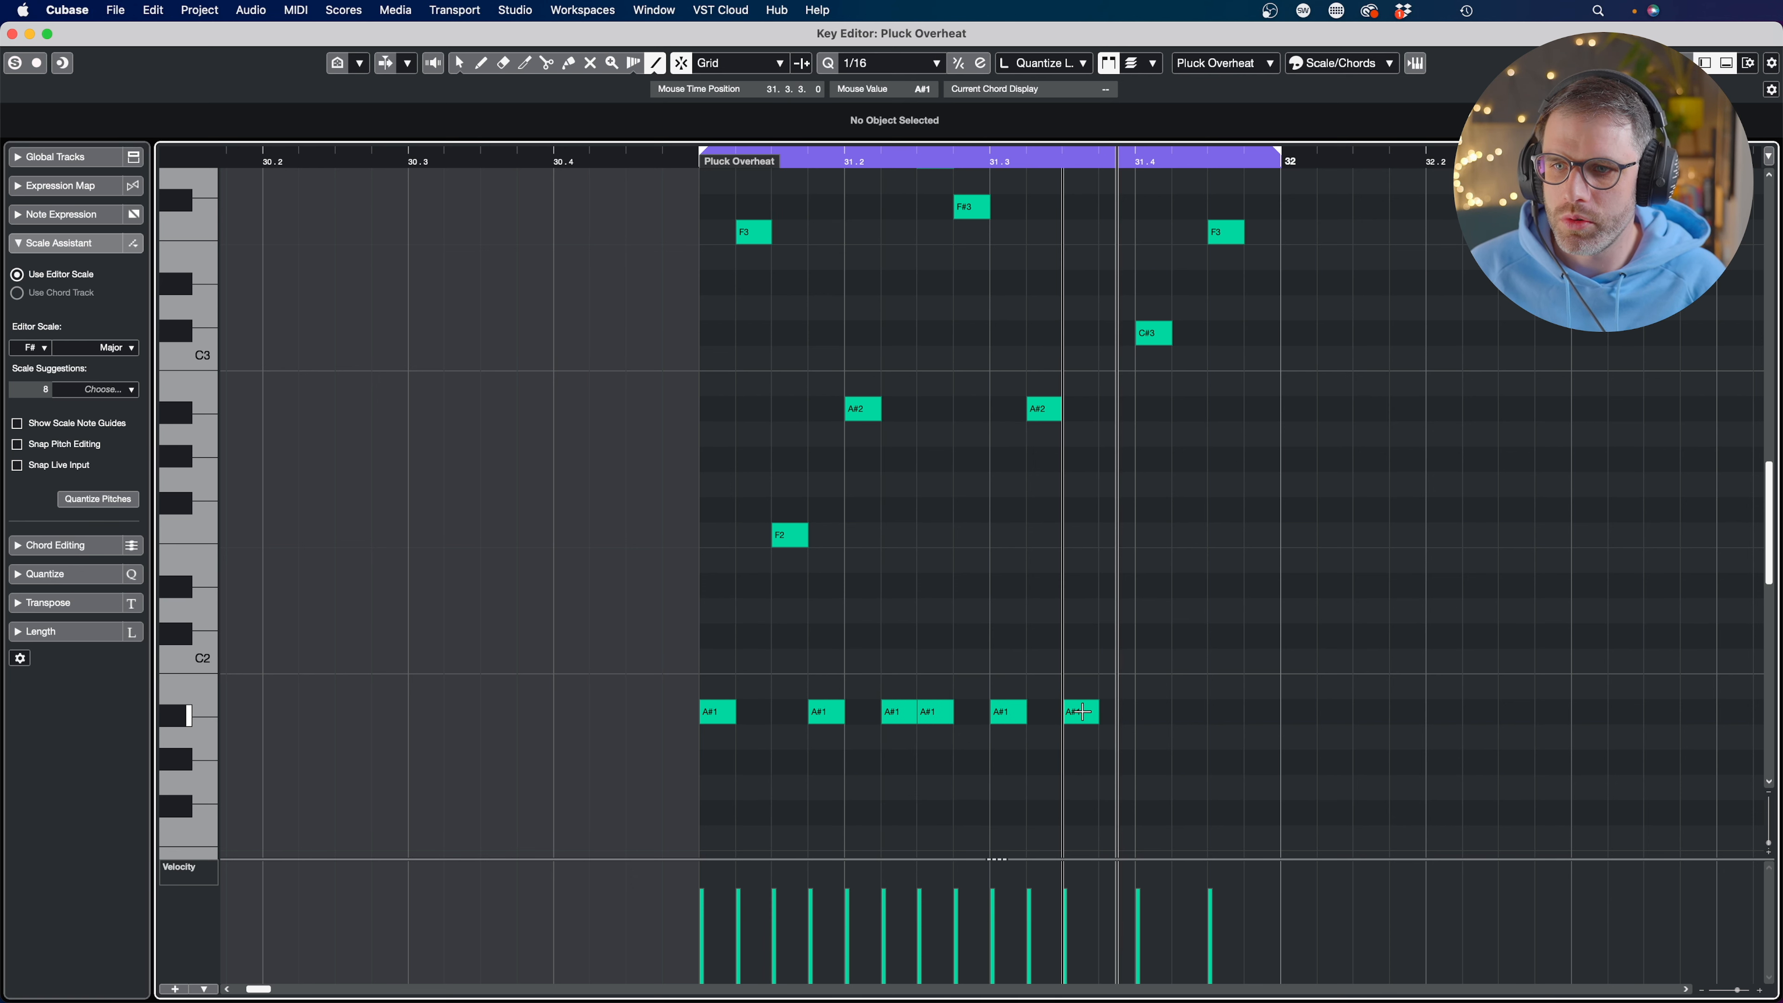
pyautogui.click(1115, 712)
pyautogui.click(1190, 712)
pyautogui.click(1262, 711)
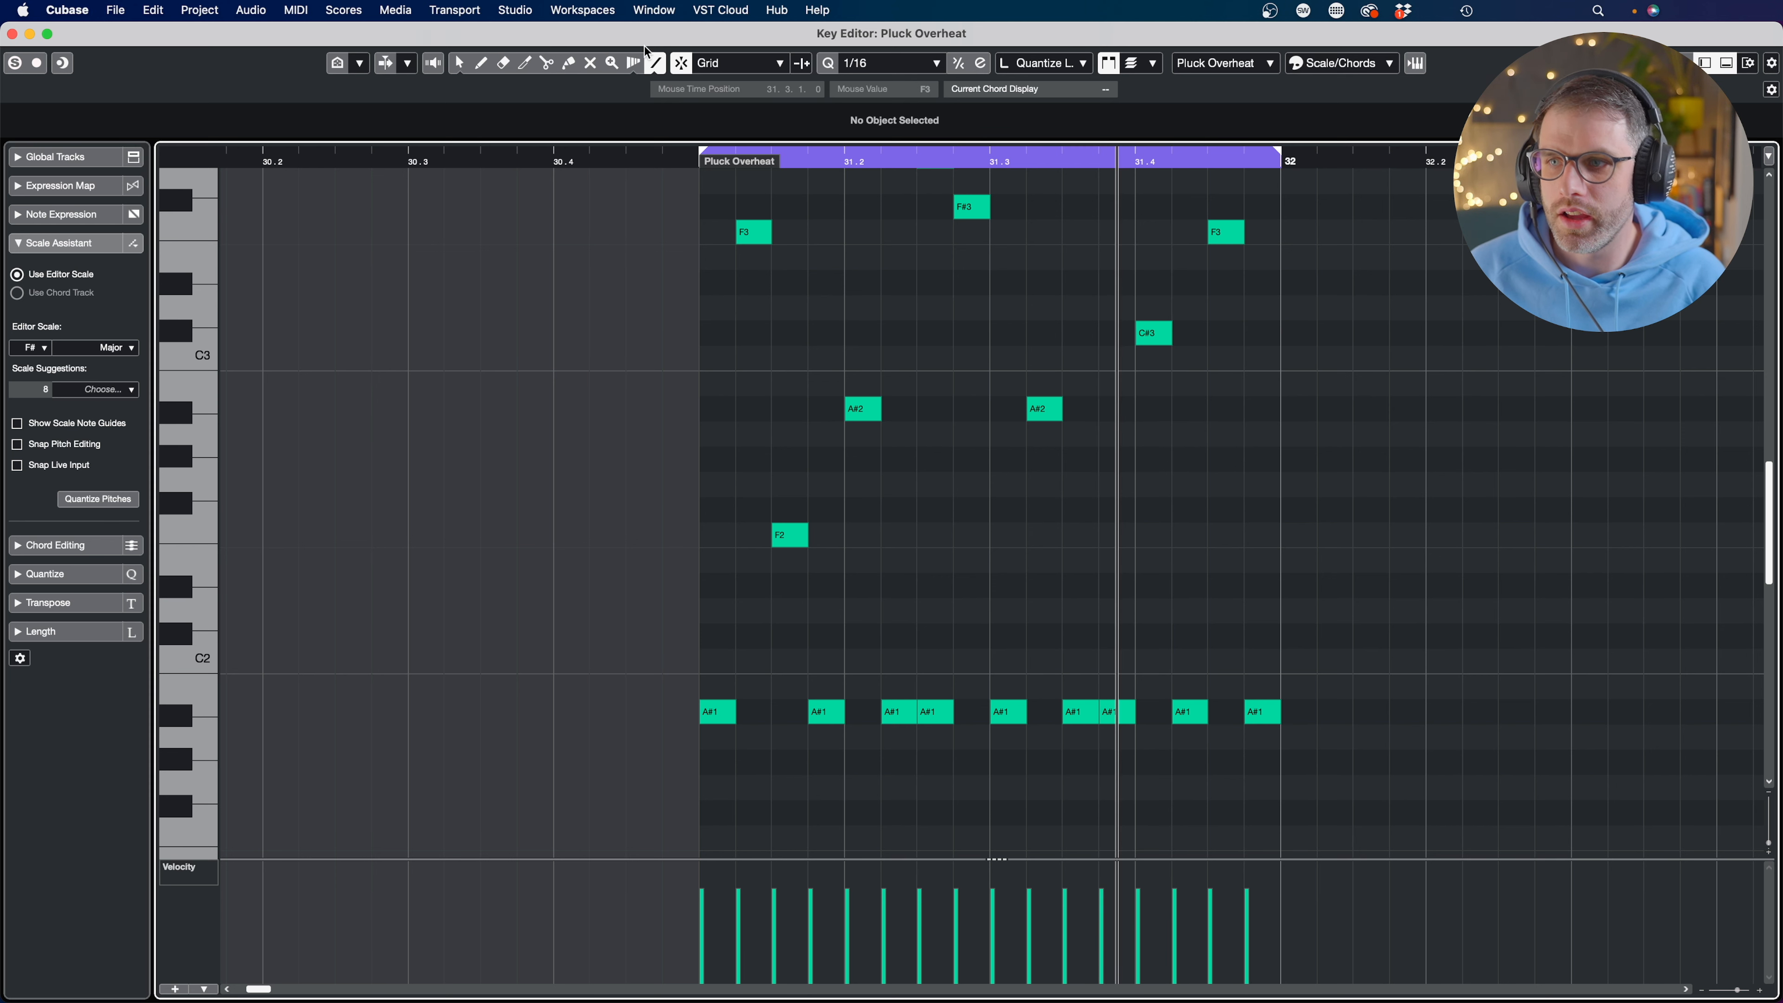
pyautogui.click(451, 68)
pyautogui.press('space')
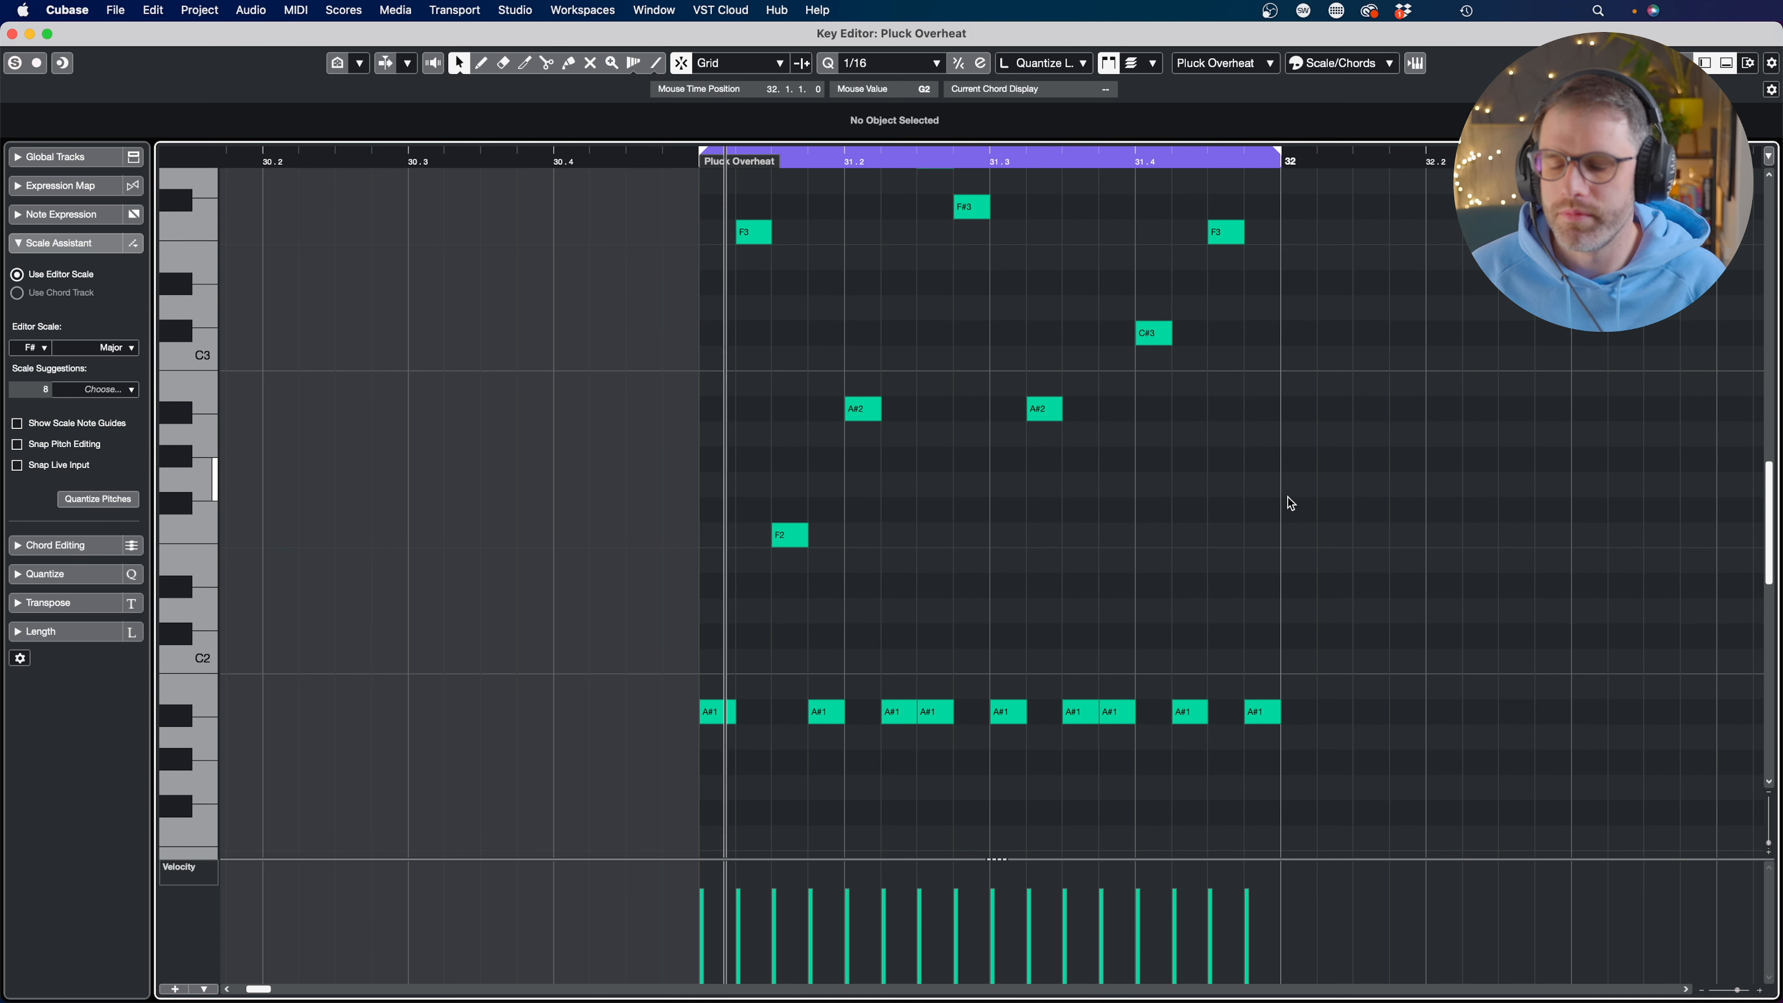
pyautogui.press('space')
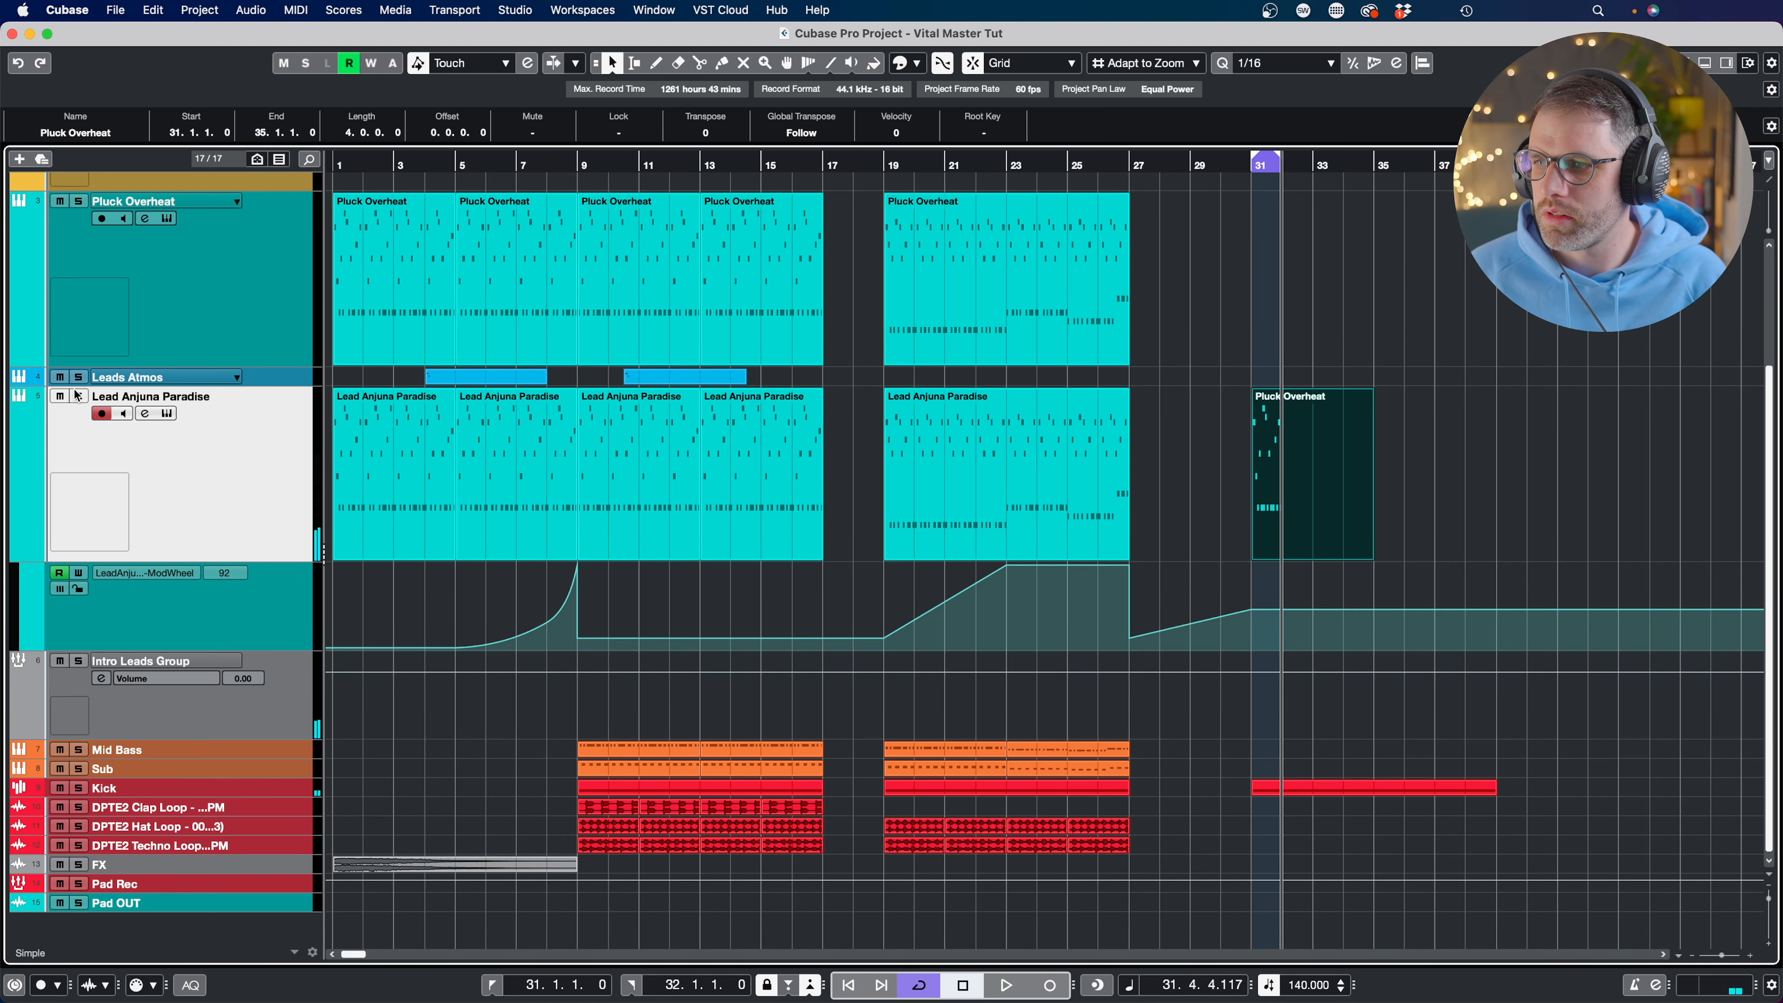
# Reopen the Pluck Overheat part in the Key Editor and shorten all the A#1 notes together by about a third
pyautogui.doubleClick(1316, 446)
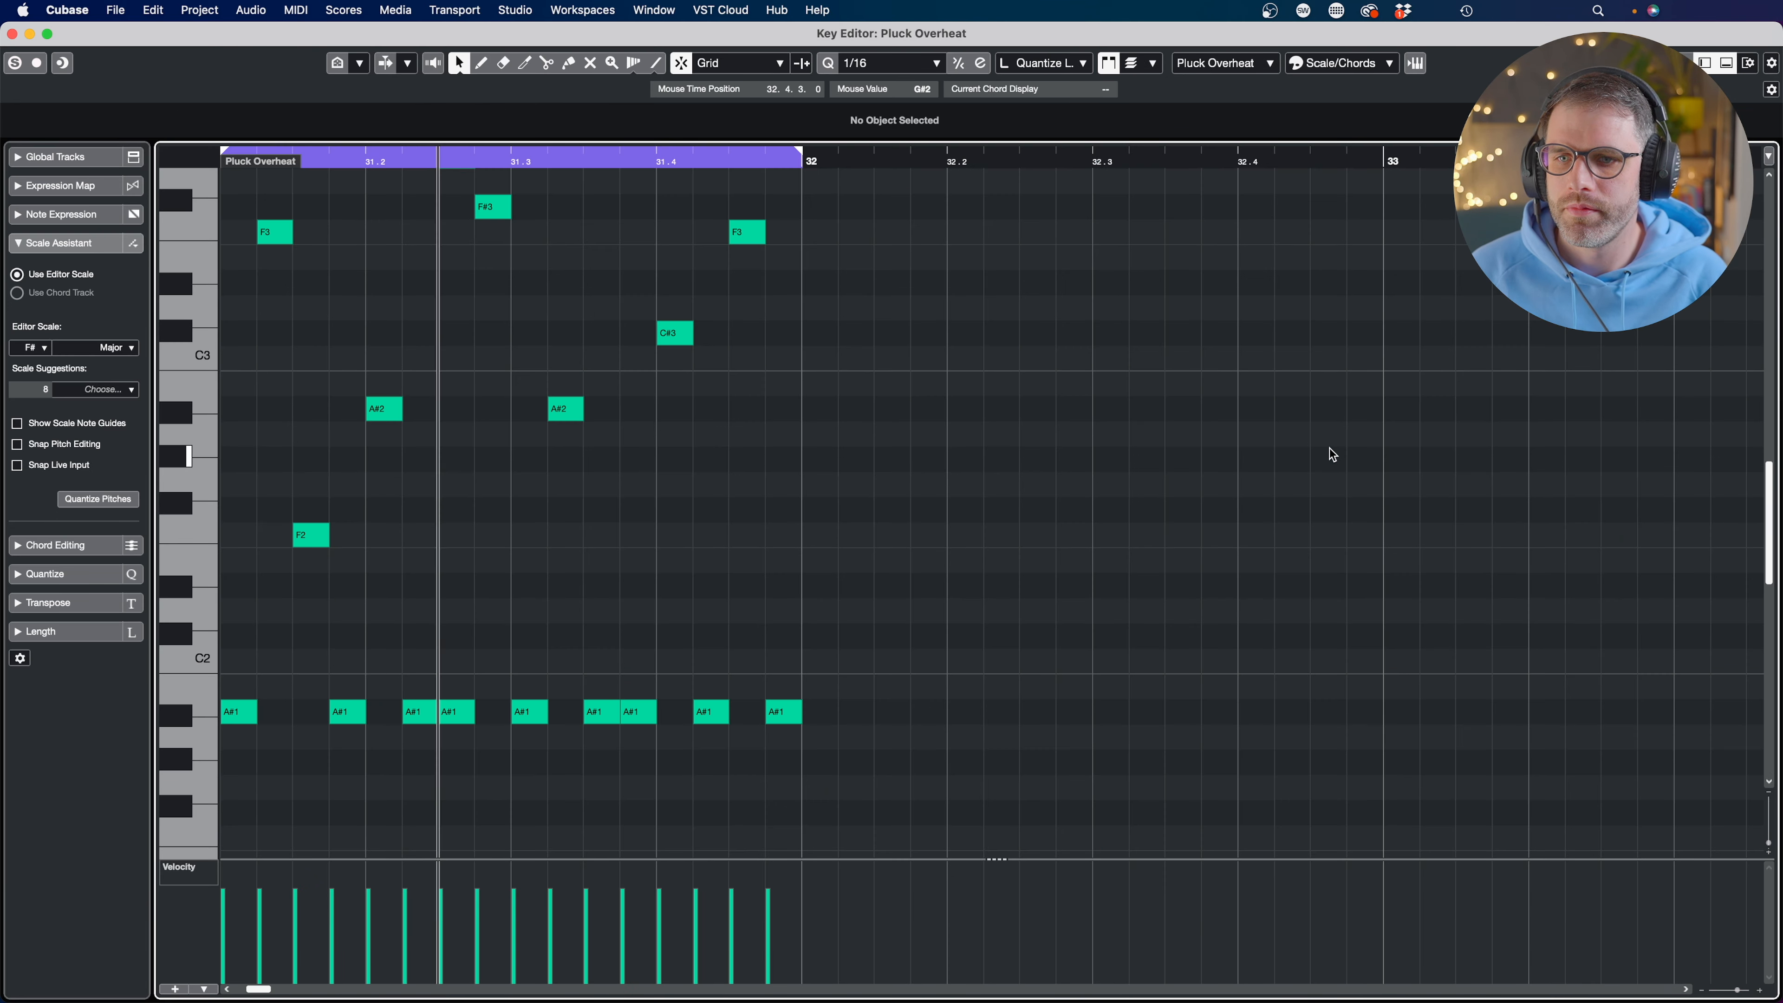
pyautogui.scroll(3, 783, 229)
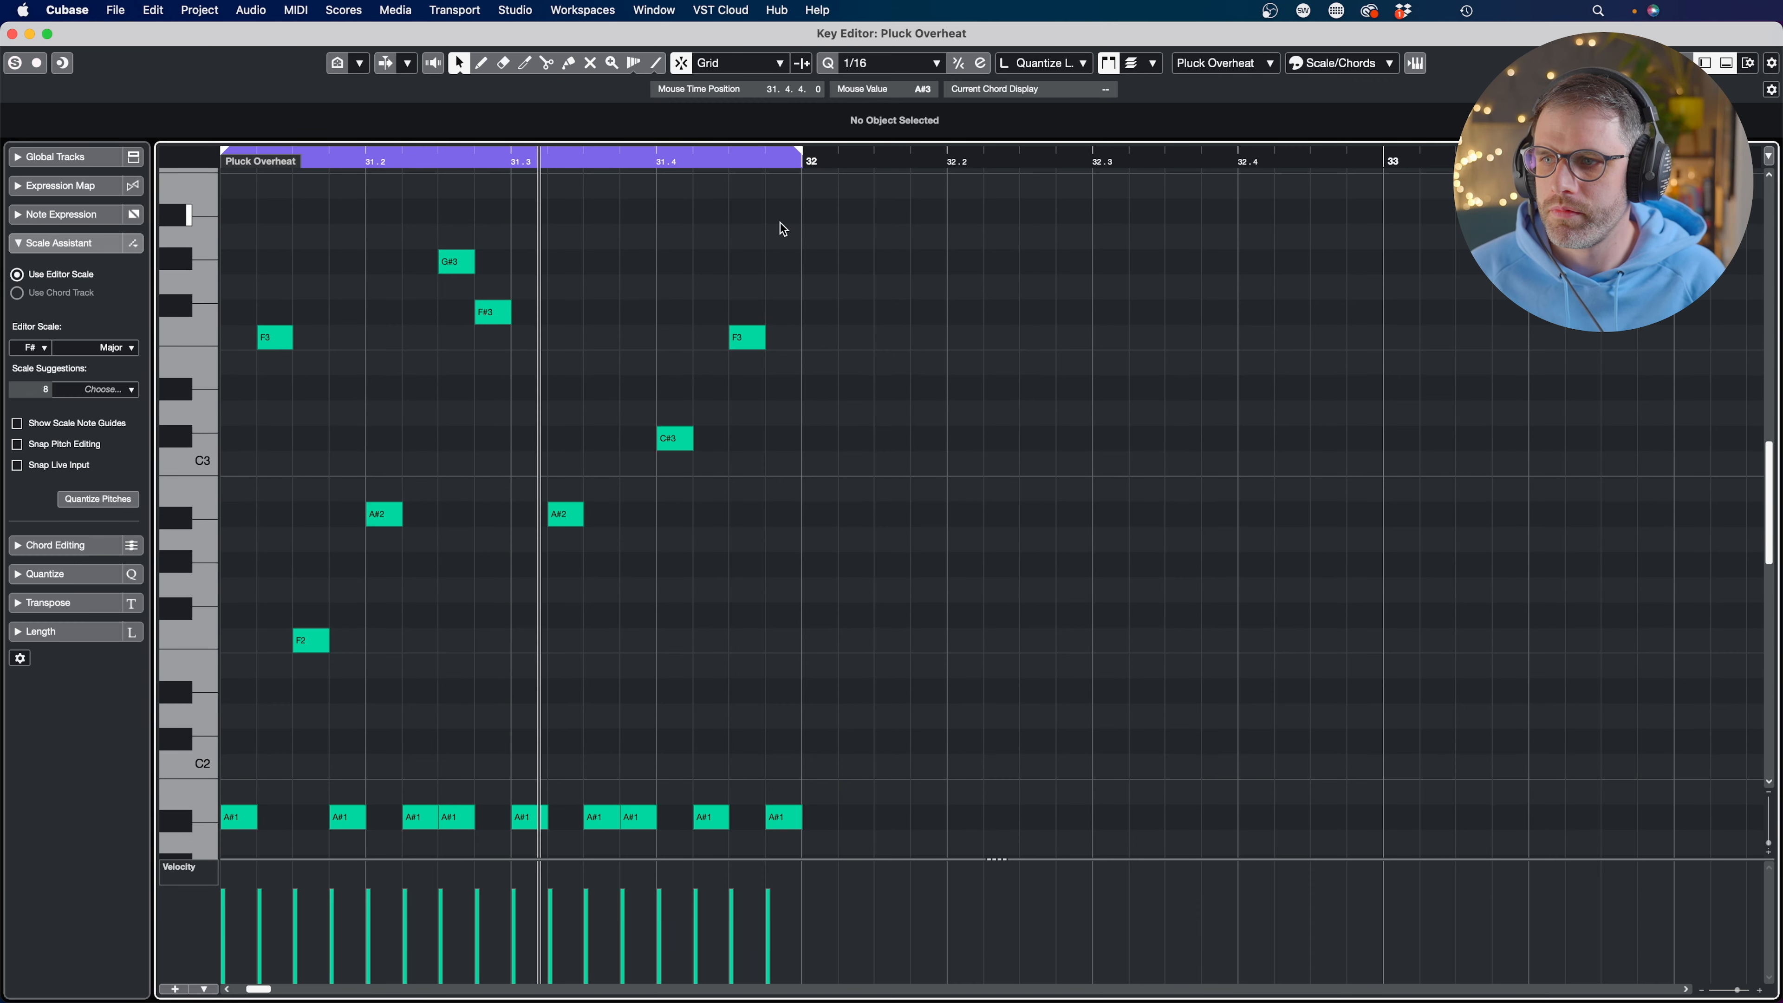
pyautogui.moveTo(780, 222); pyautogui.dragTo(169, 214)
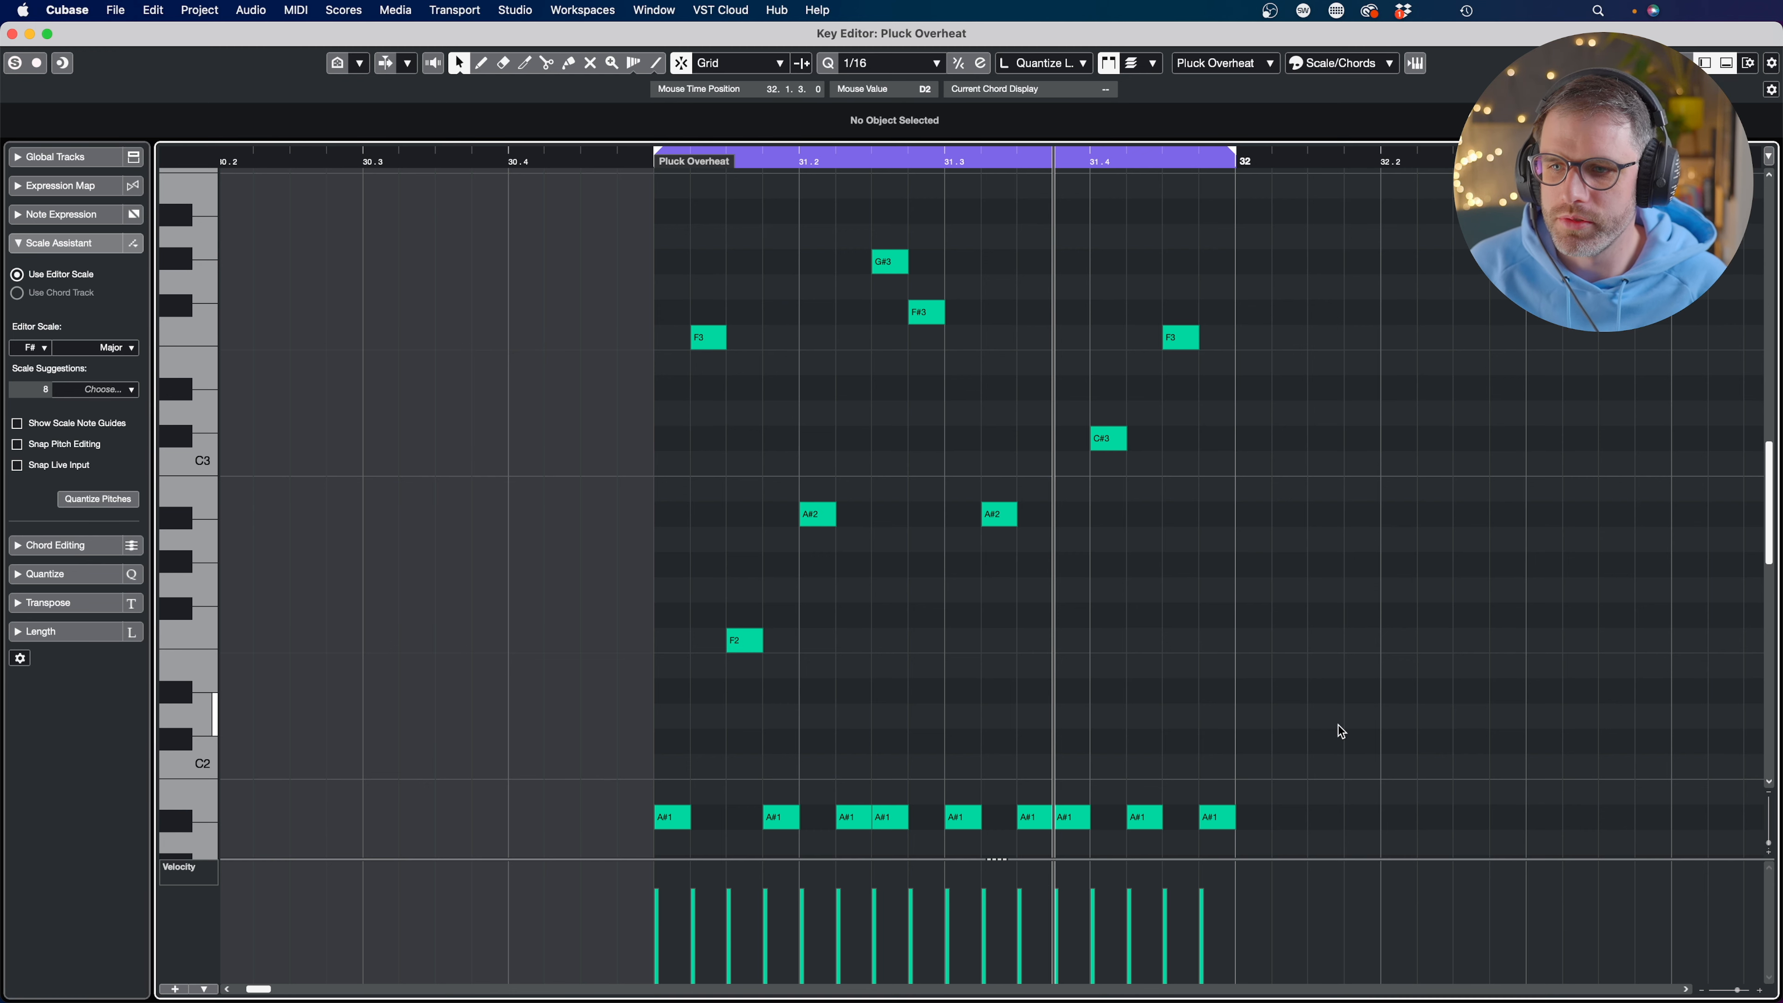
pyautogui.moveTo(1339, 725); pyautogui.dragTo(629, 840)
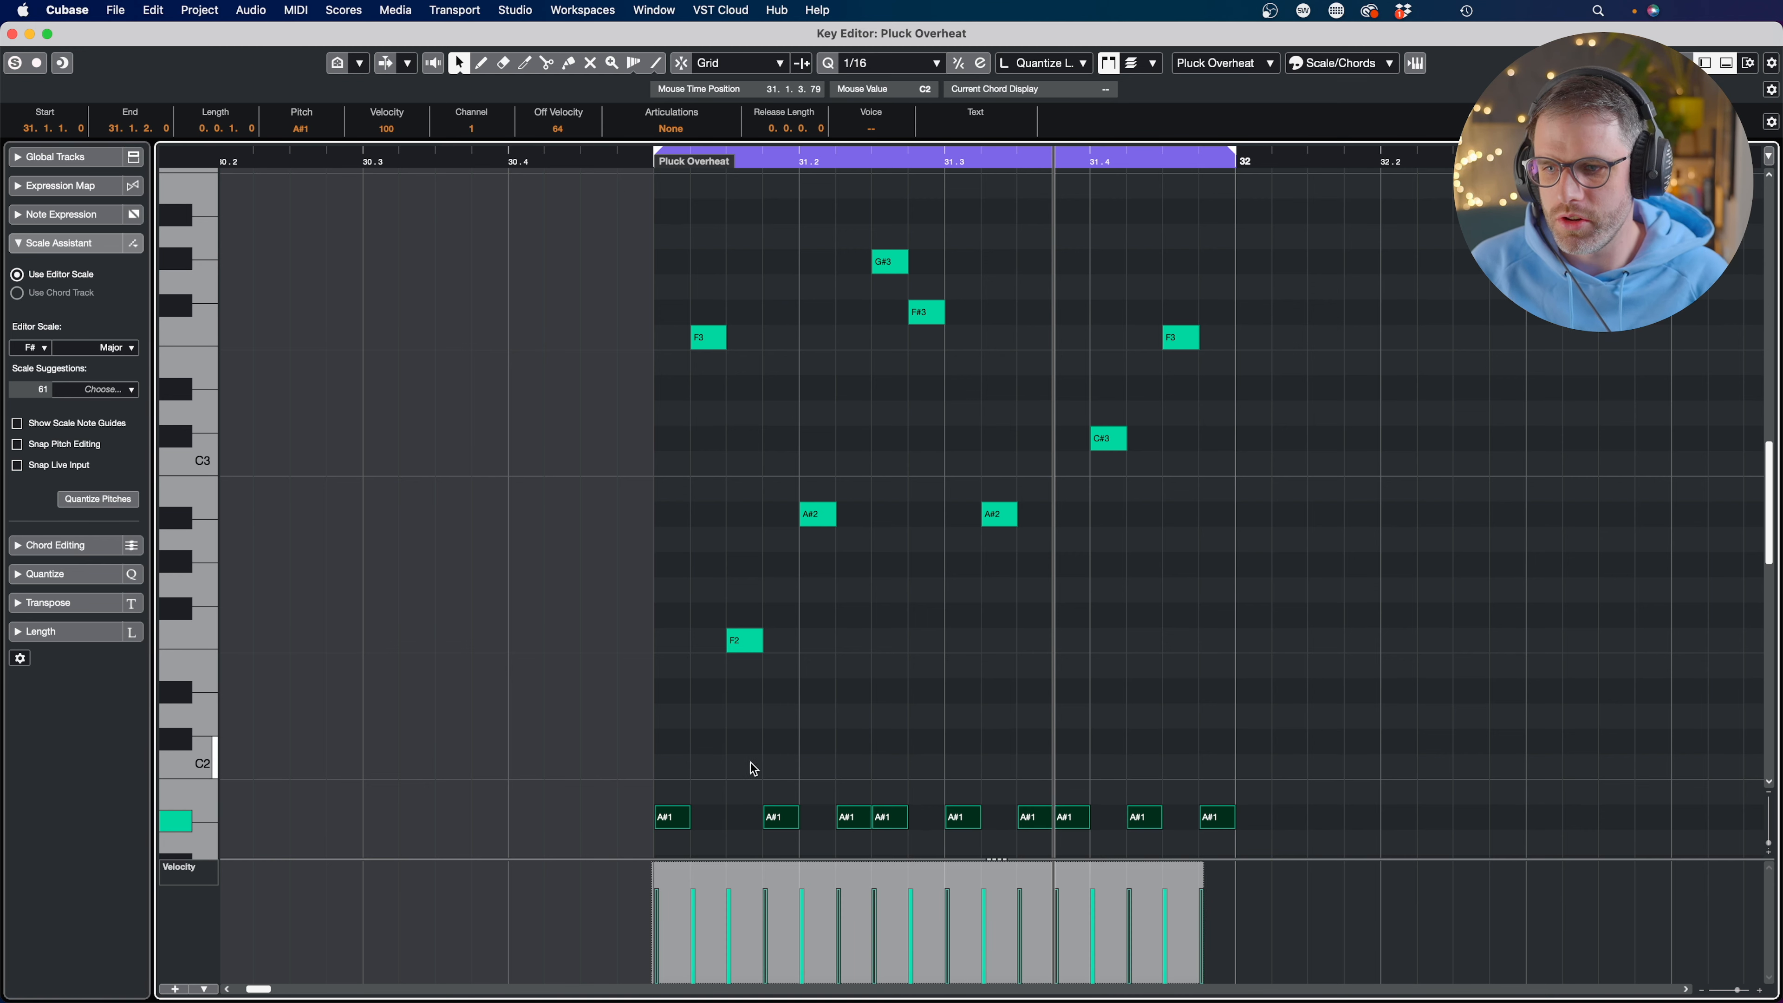
pyautogui.moveTo(797, 817); pyautogui.dragTo(783, 818)
pyautogui.click(778, 782)
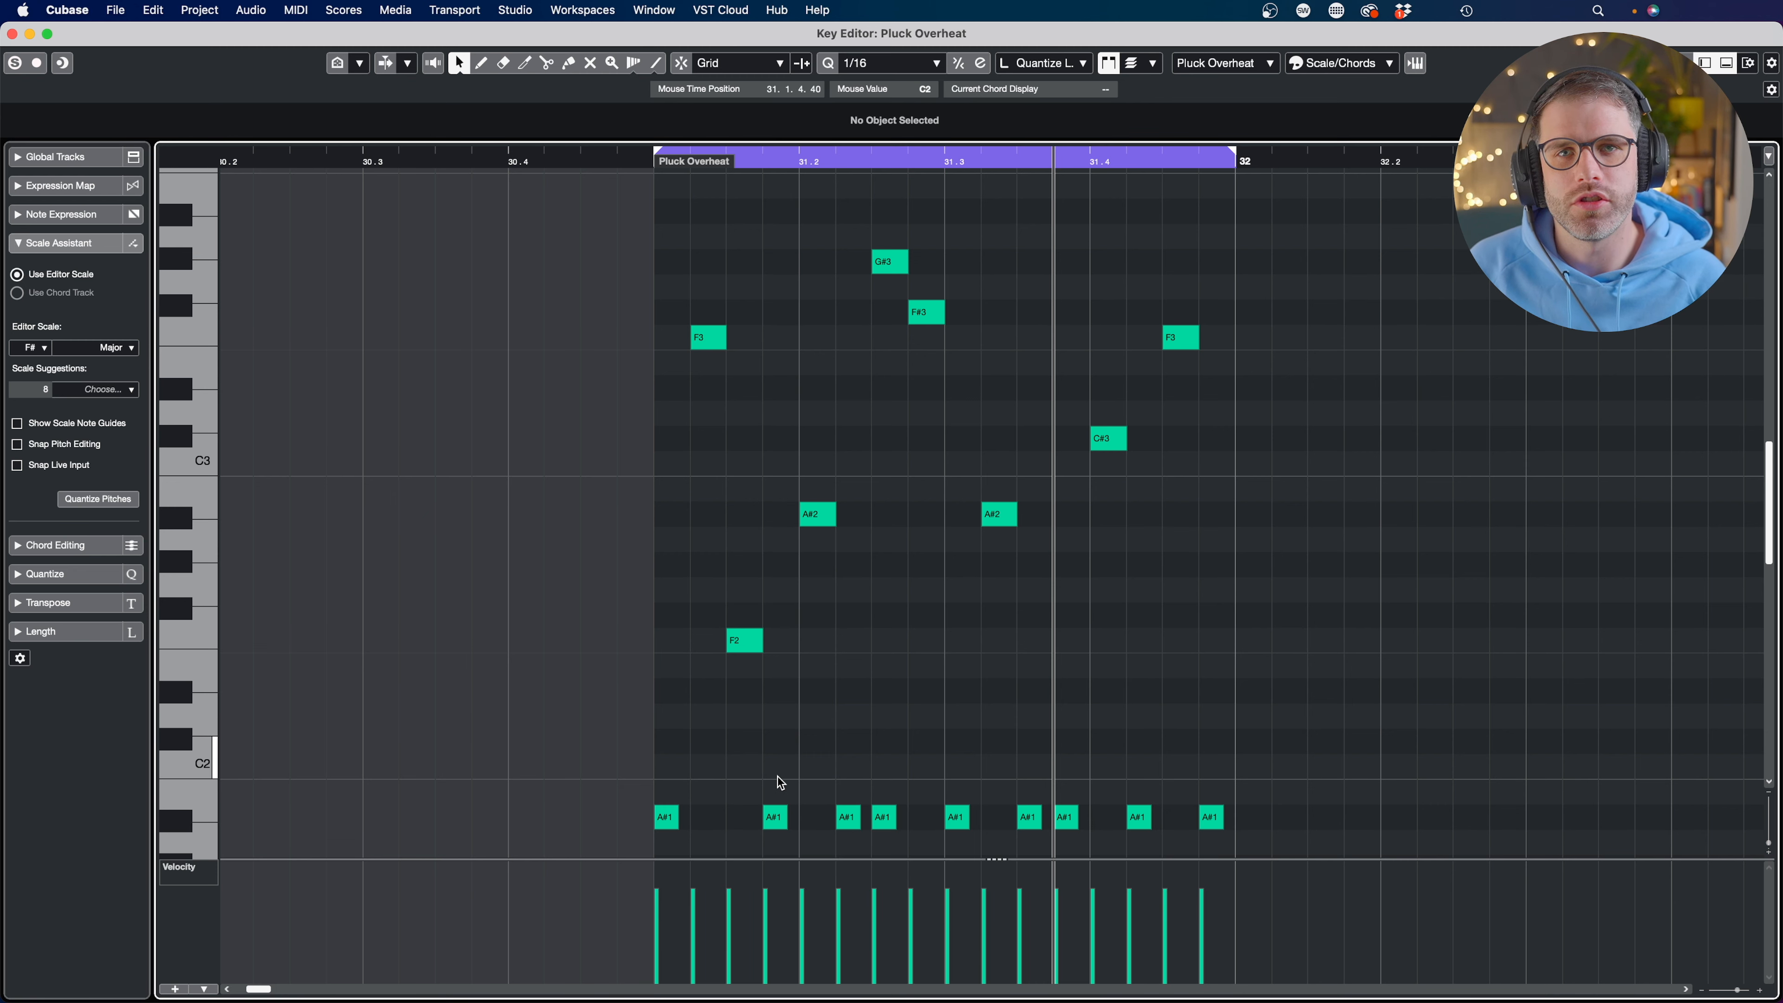
# Trim the melody notes to varied lengths: first F3 93, F2 99, first A#2 86, G#3 105 and last F3 99 ticks, plus second A#2 and C#3
pyautogui.press('space')
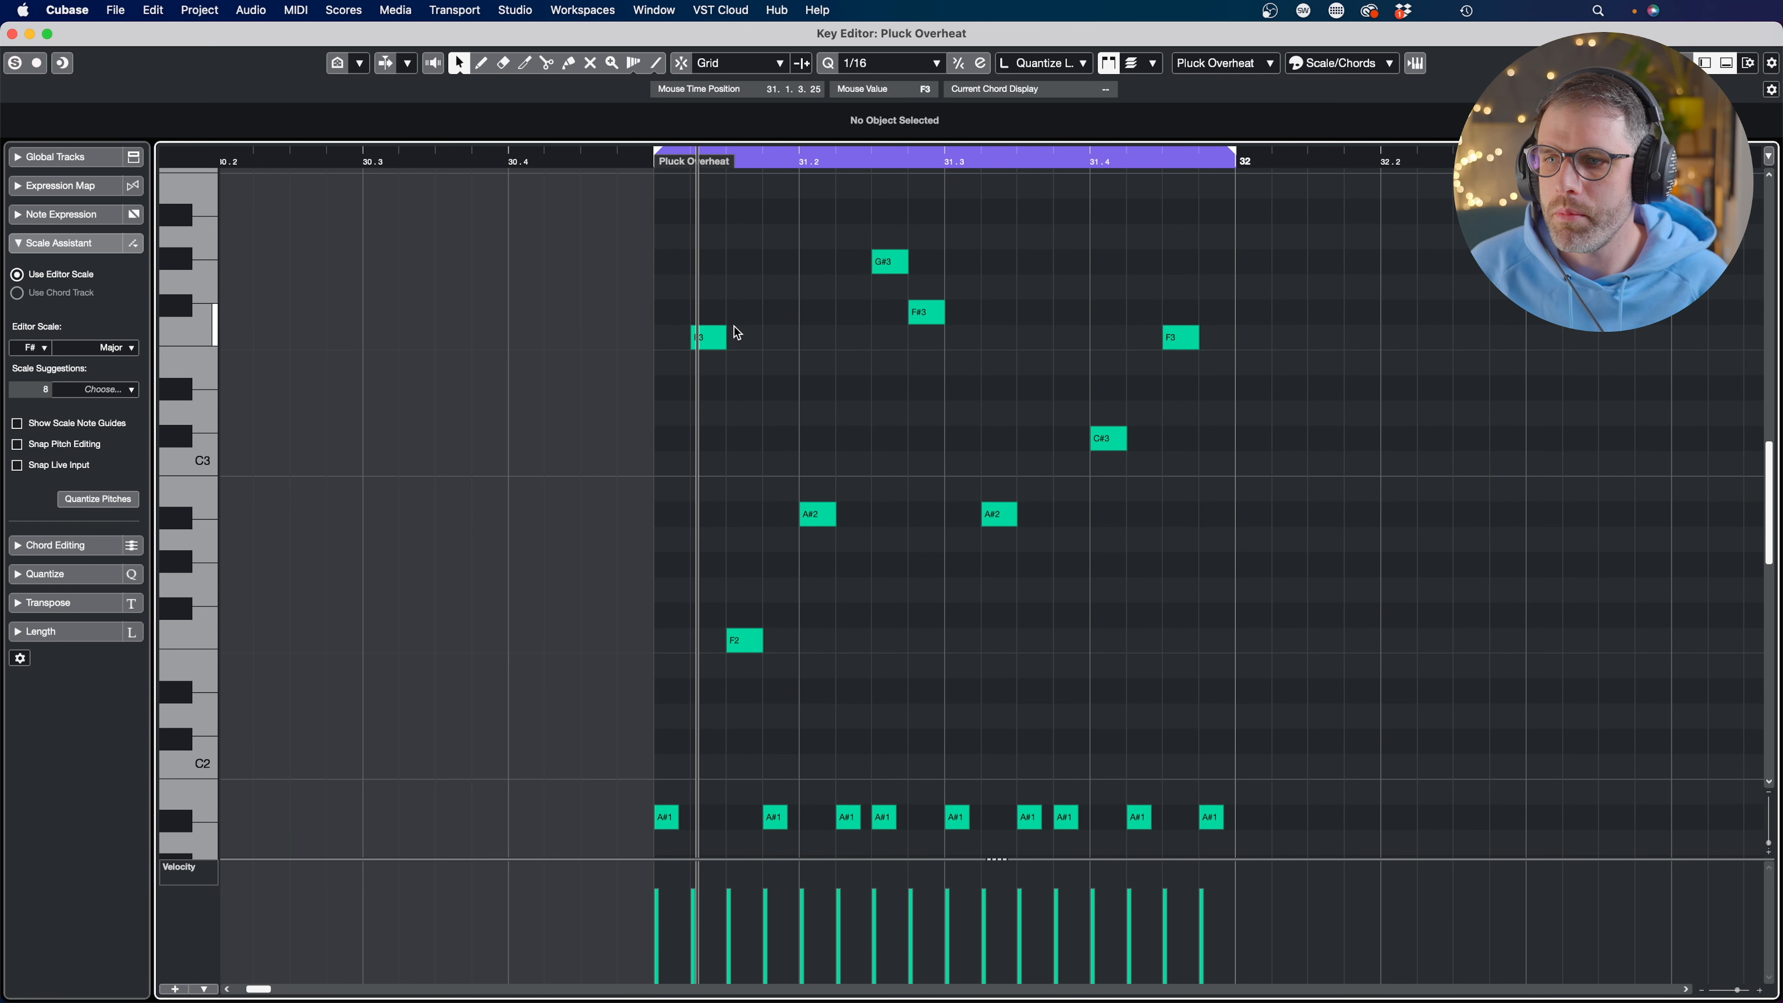
pyautogui.moveTo(724, 342); pyautogui.dragTo(718, 342)
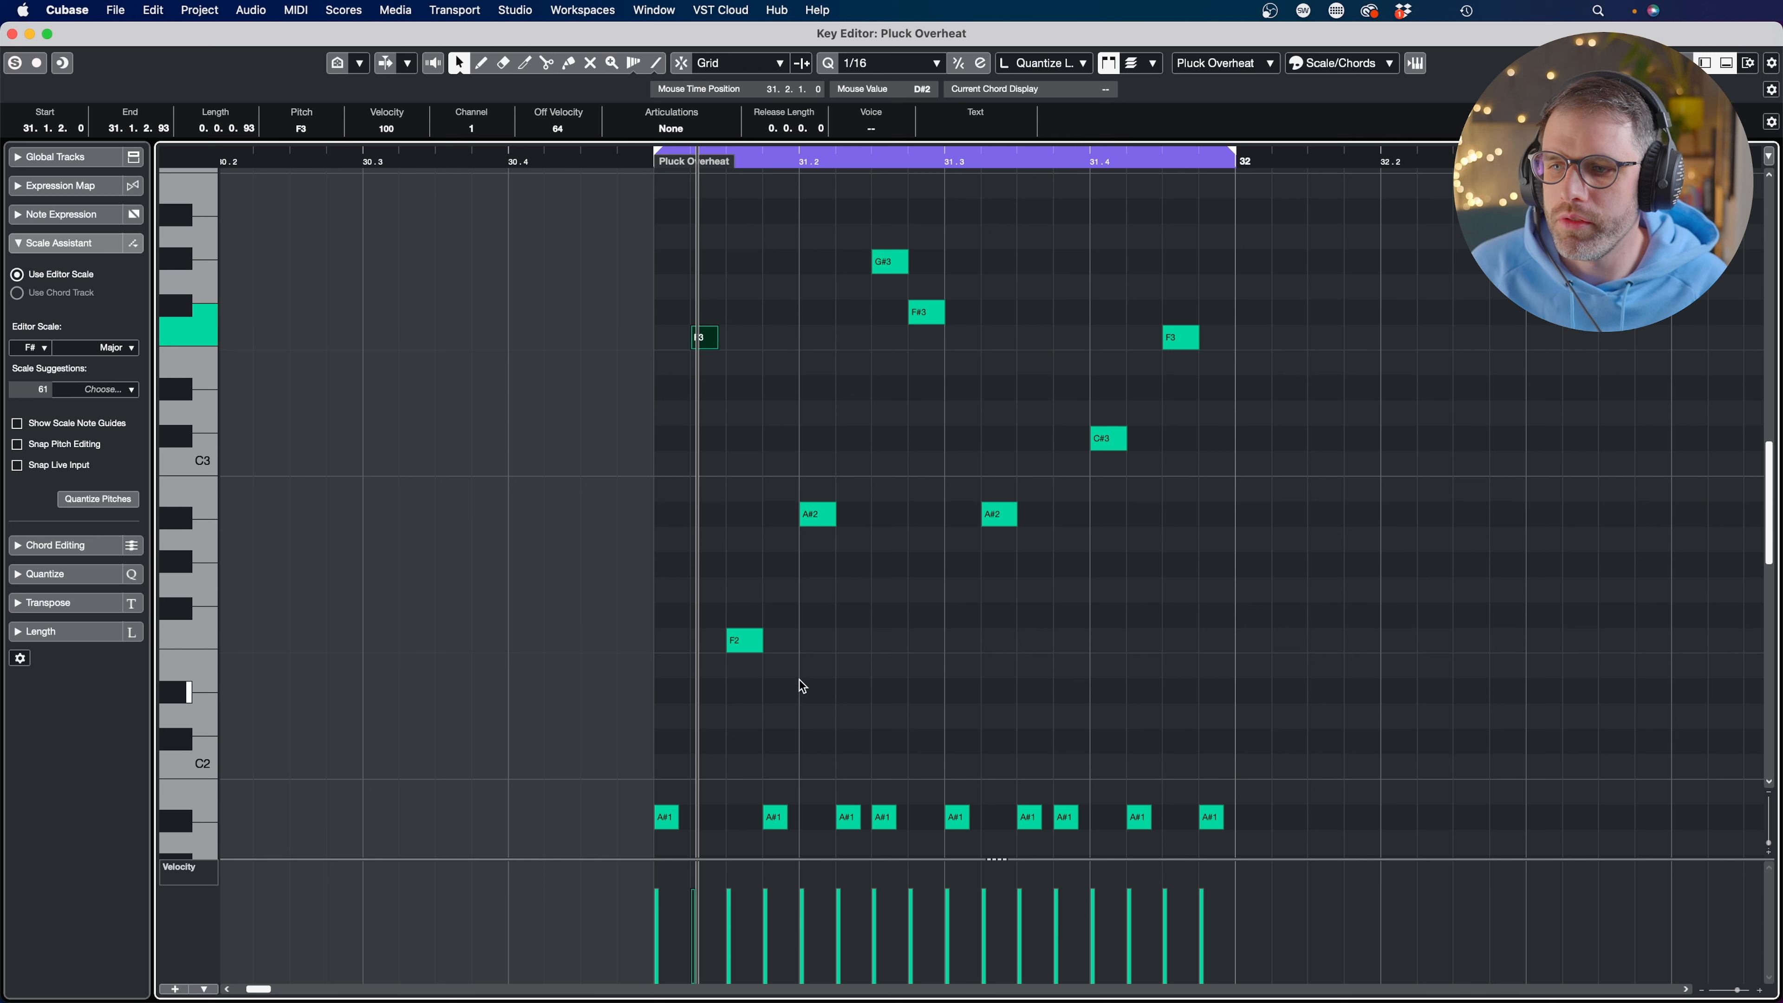
pyautogui.moveTo(759, 638); pyautogui.dragTo(756, 639)
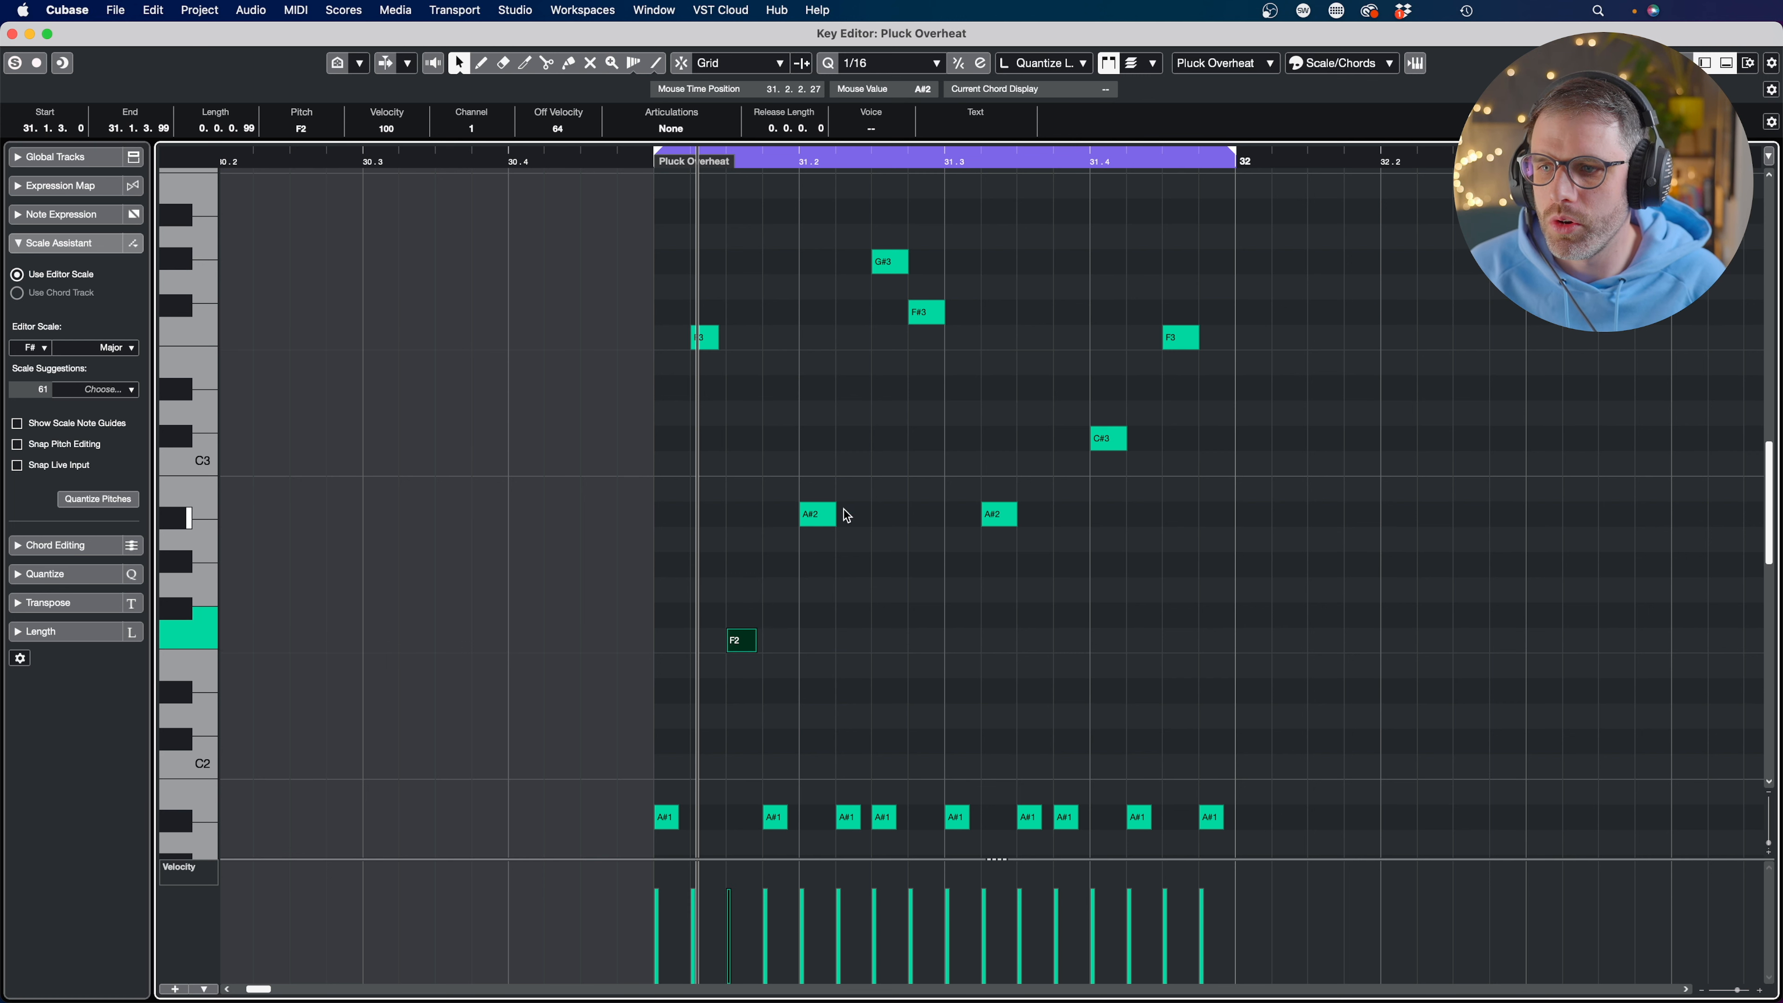
pyautogui.moveTo(832, 516); pyautogui.dragTo(826, 515)
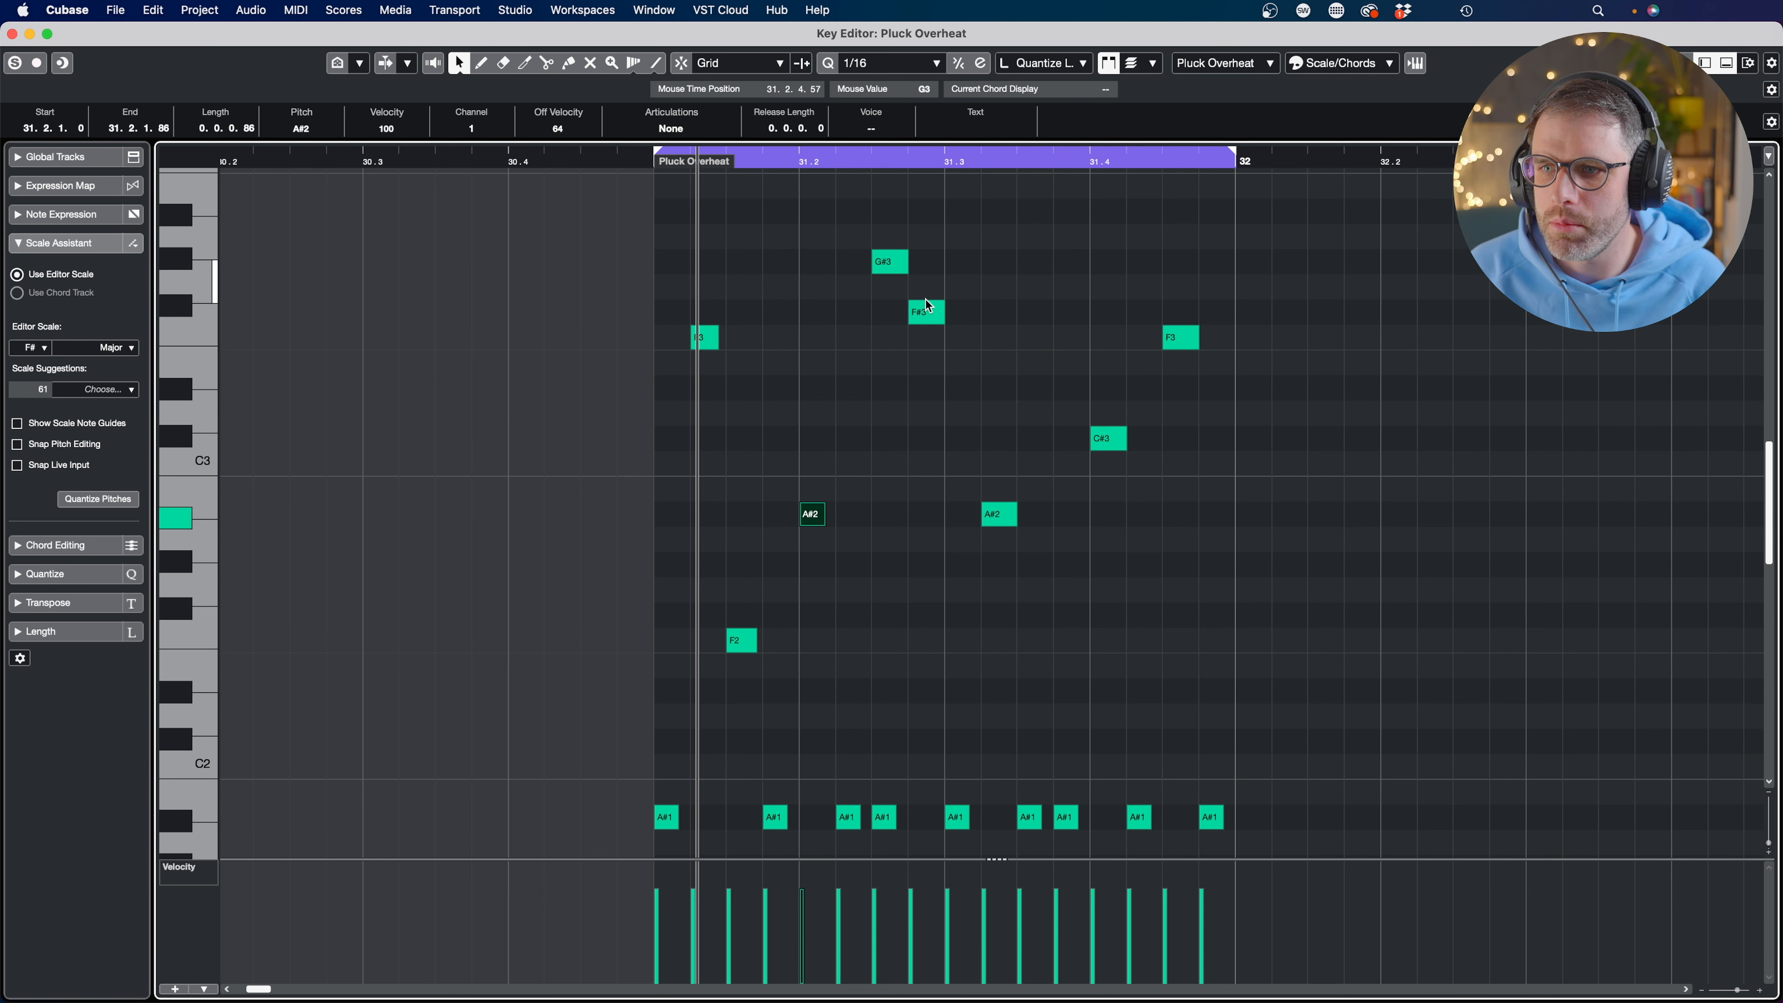
pyautogui.moveTo(906, 265); pyautogui.dragTo(904, 265)
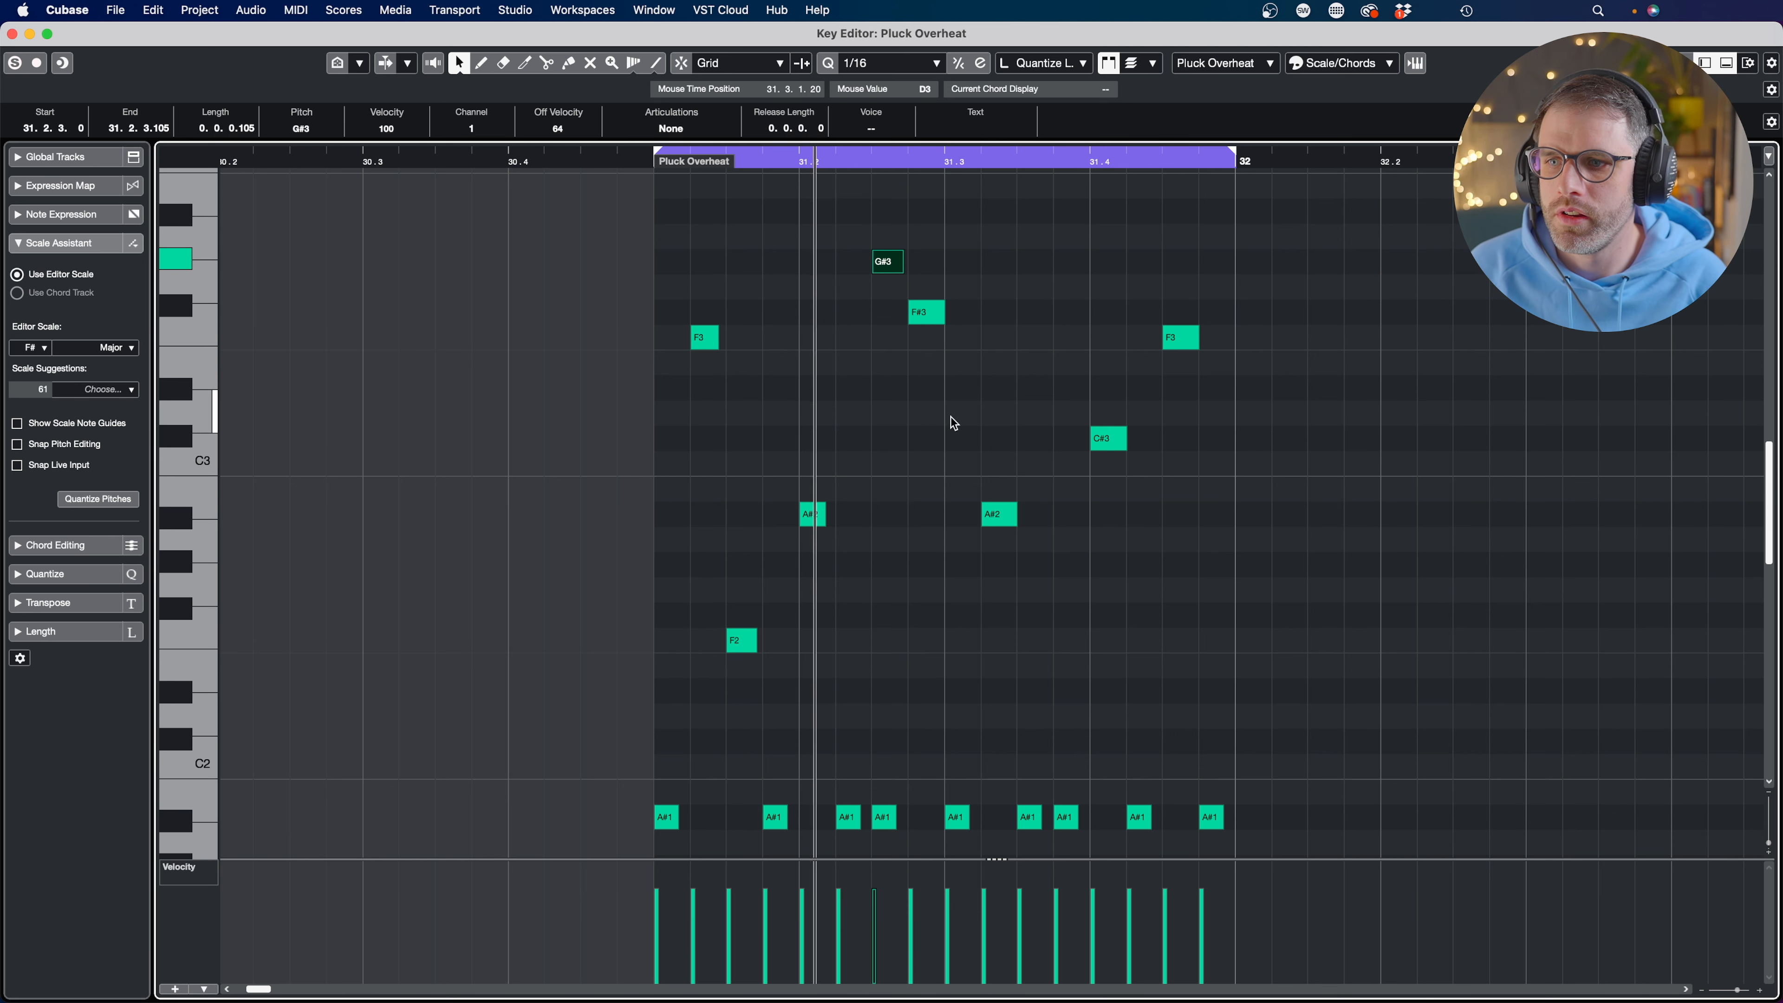
pyautogui.moveTo(1016, 514); pyautogui.dragTo(1013, 514)
pyautogui.moveTo(1125, 434); pyautogui.dragTo(1121, 437)
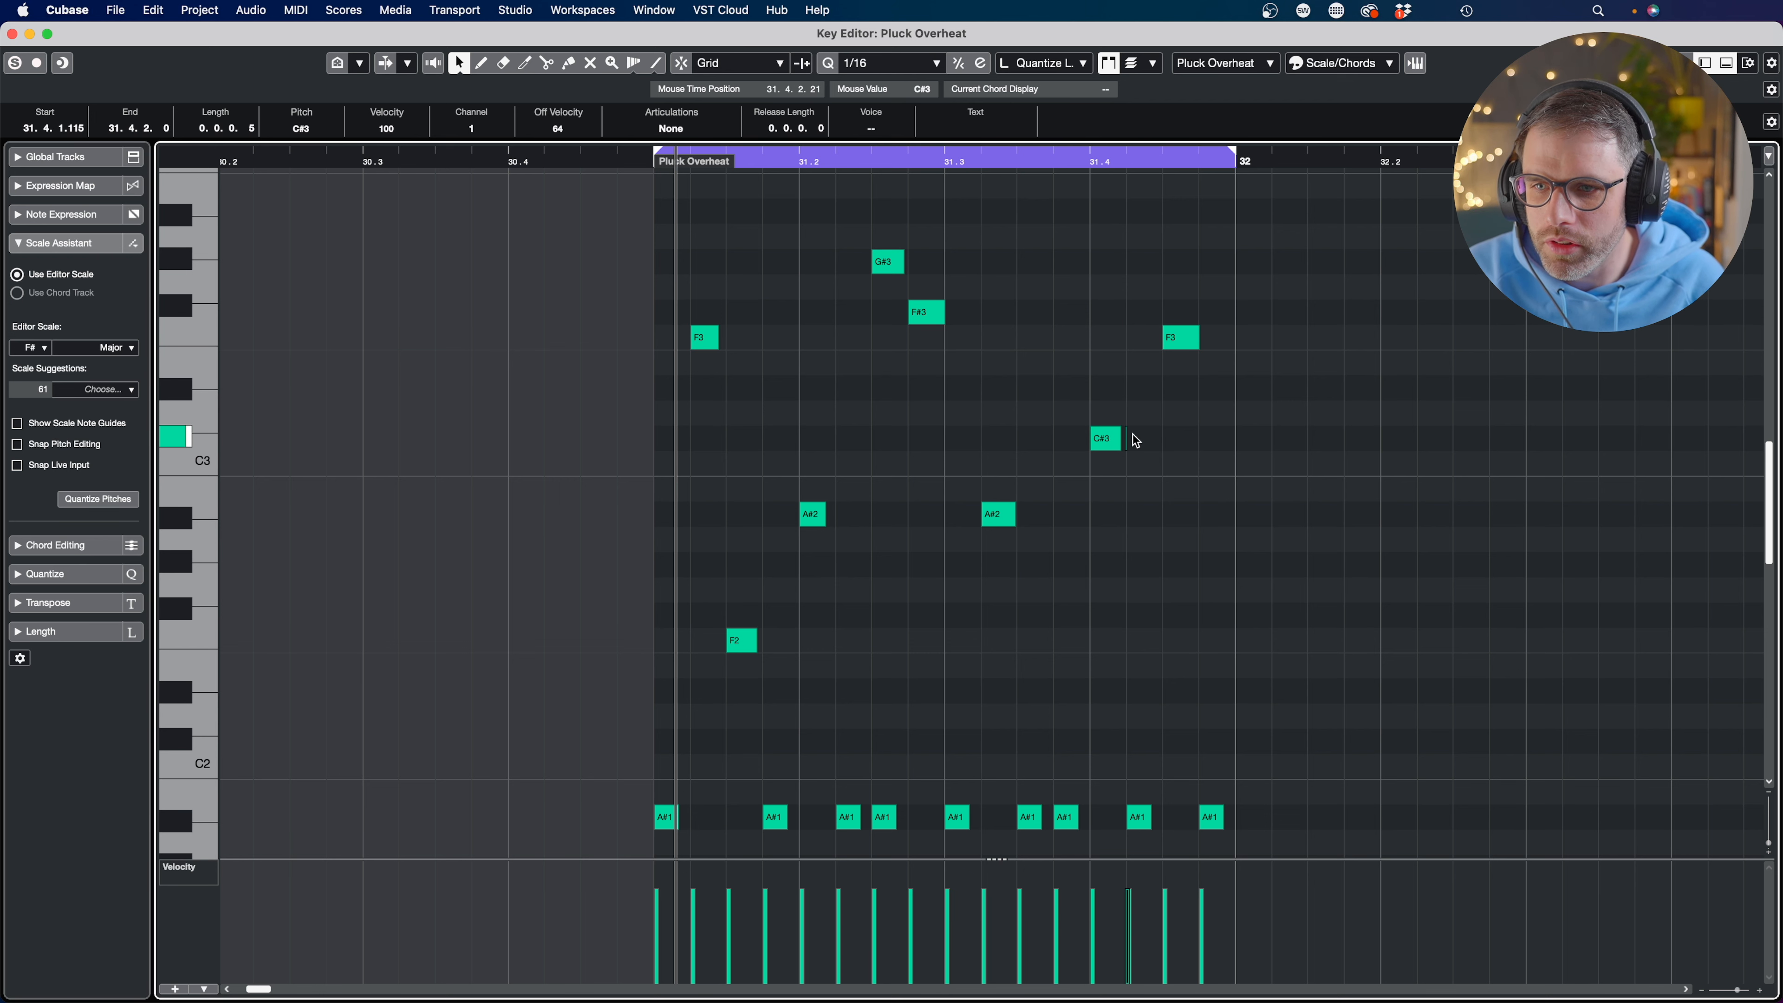
pyautogui.press('Right')
pyautogui.moveTo(1195, 343); pyautogui.dragTo(1188, 341)
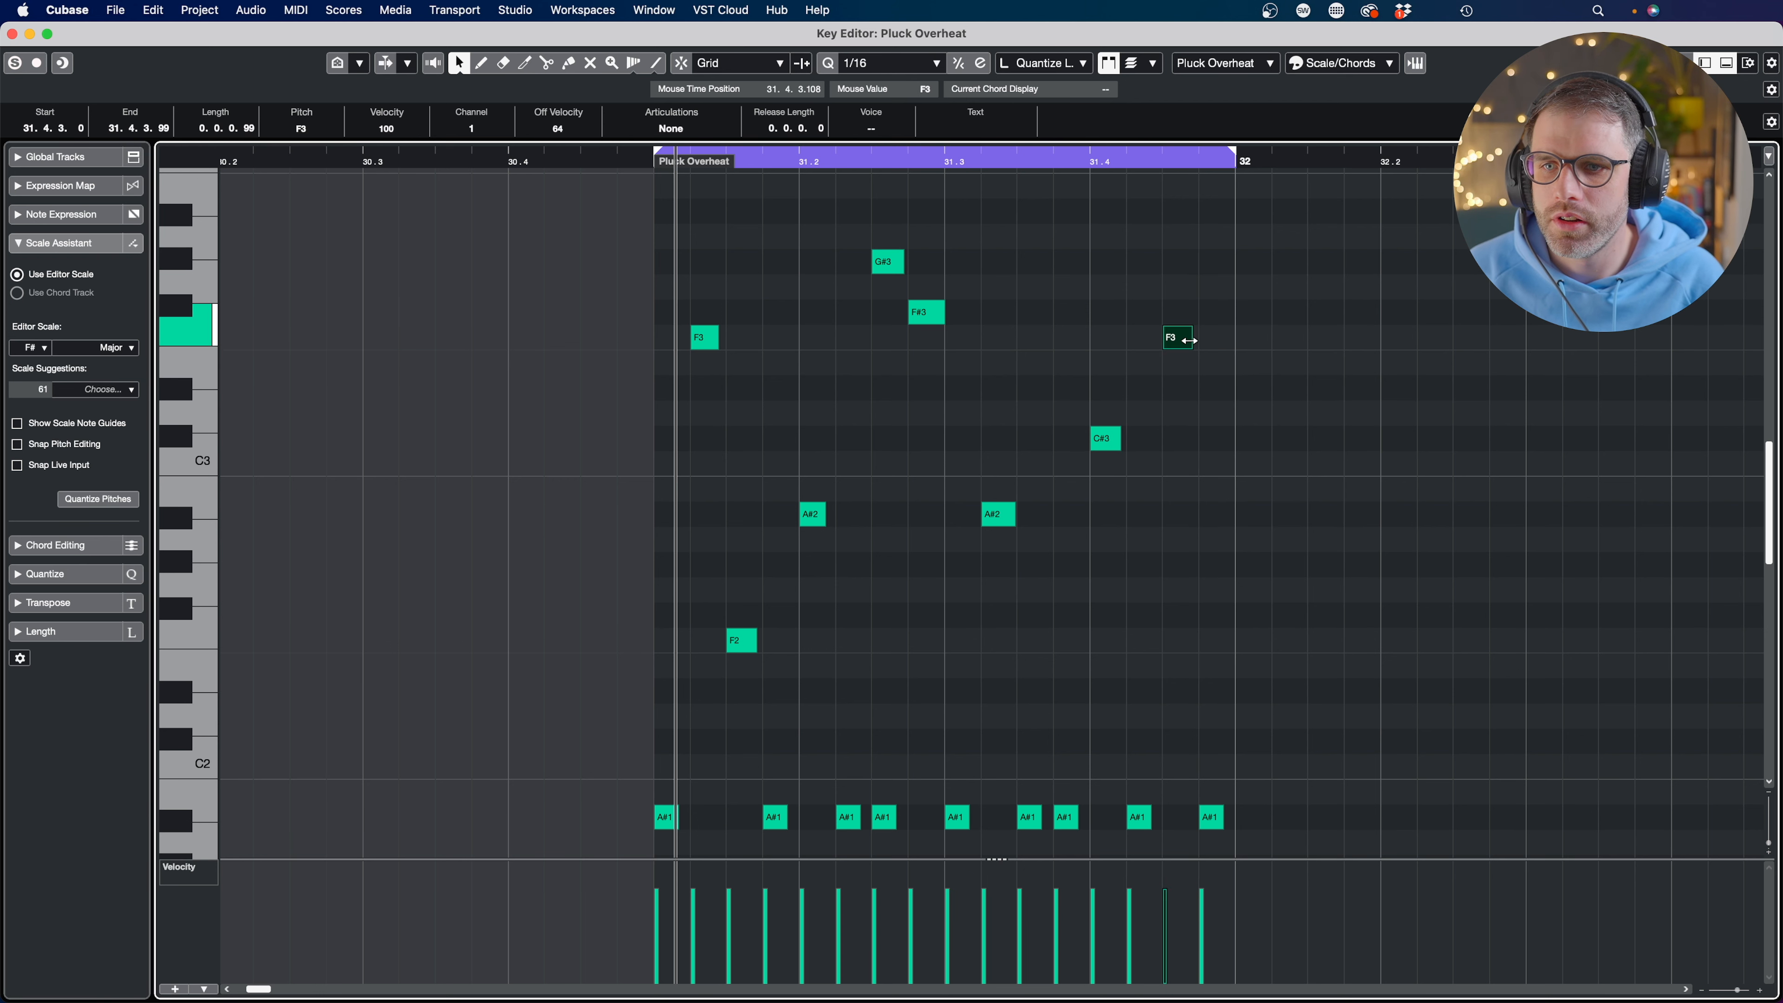
pyautogui.click(1210, 379)
# Audition the trimmed pattern, save the project and close the Key Editor
pyautogui.press('space')
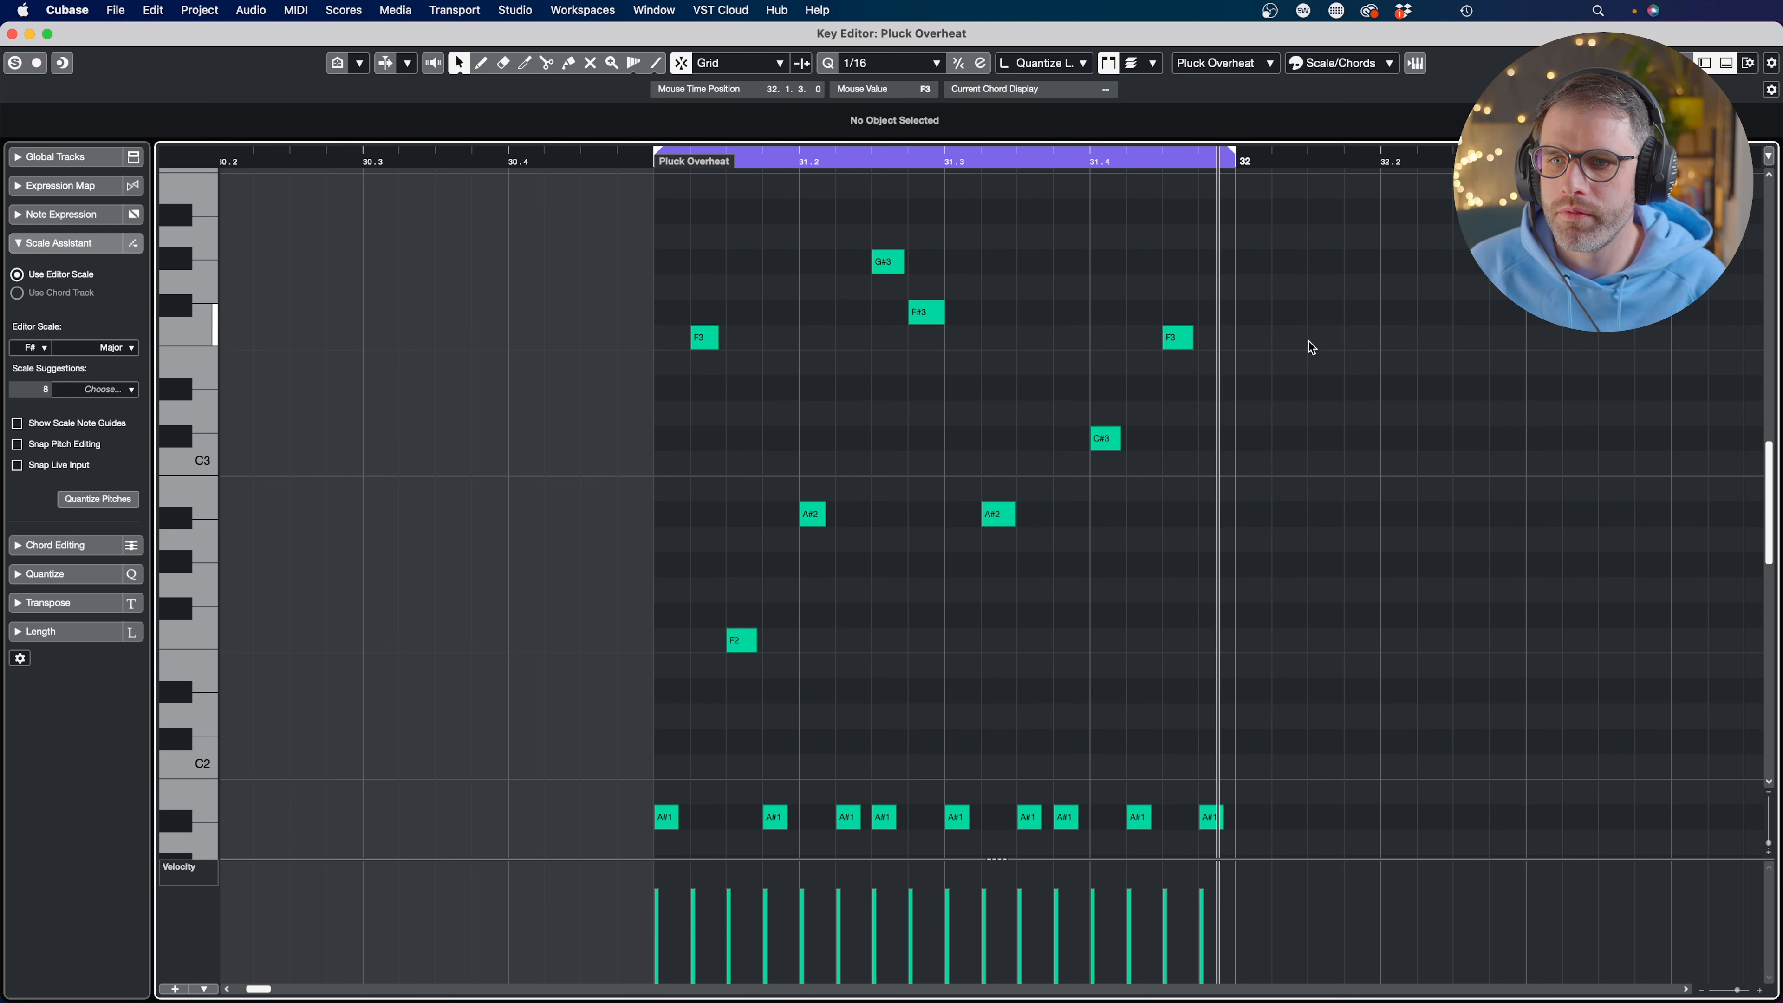
pyautogui.press('super+s')
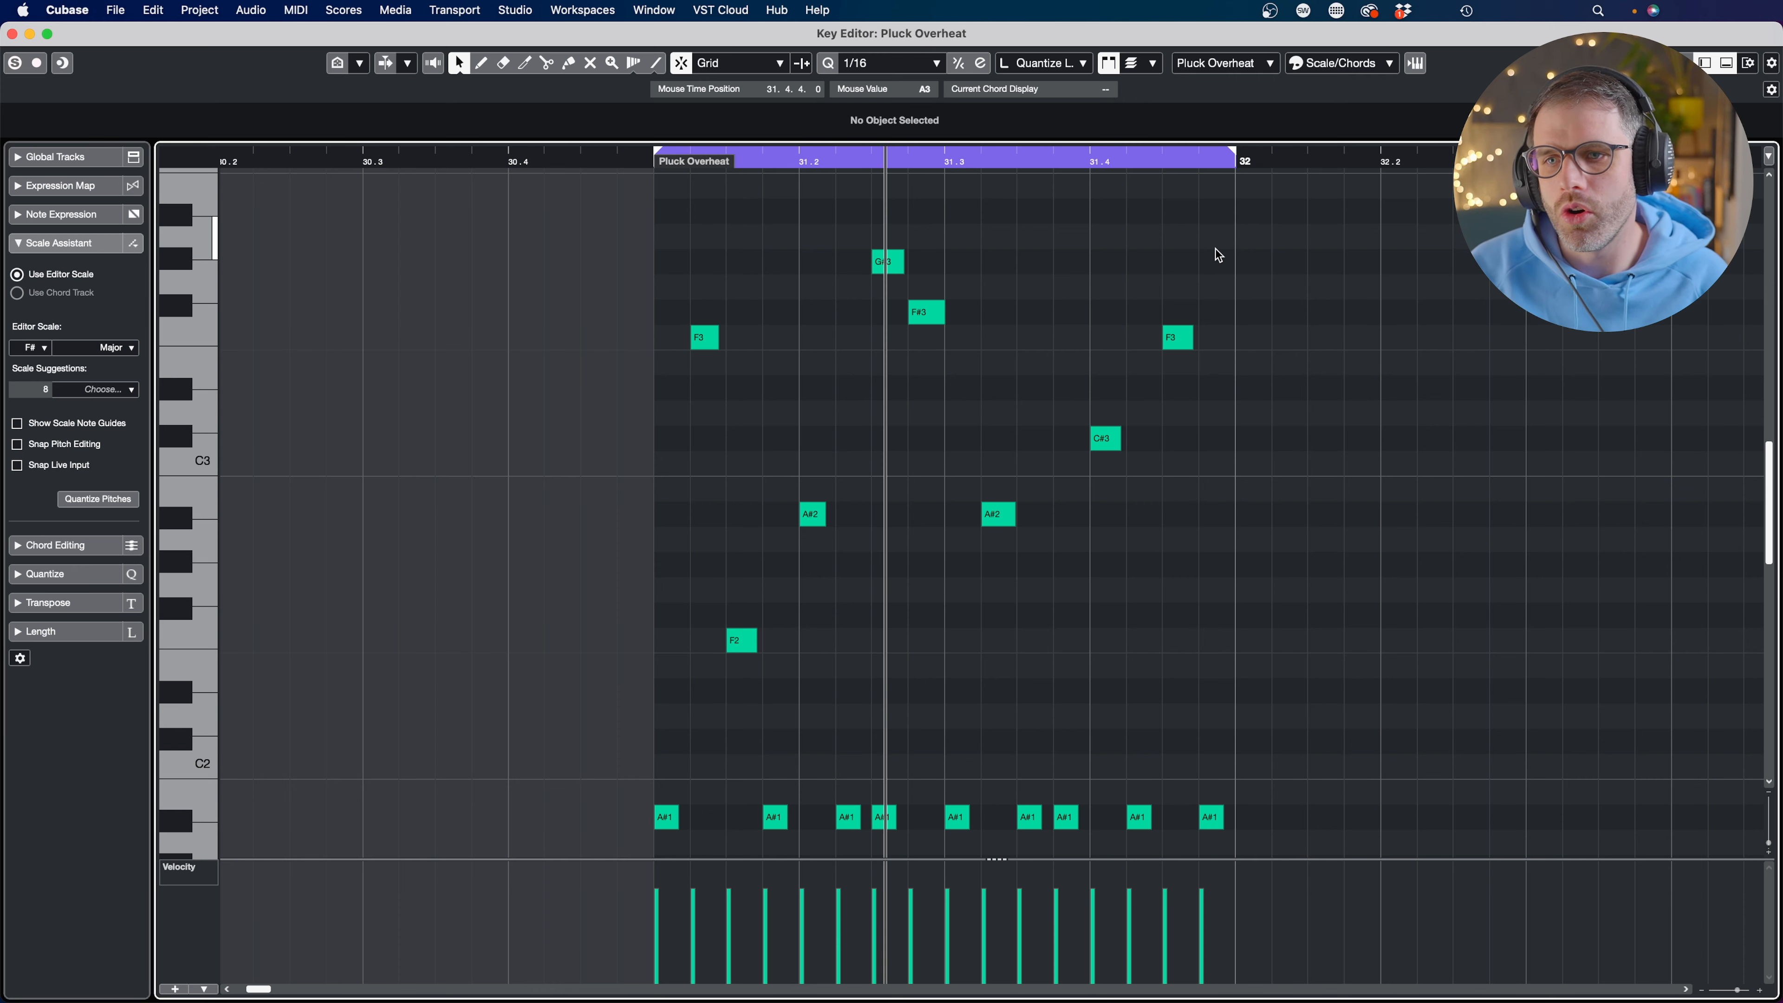
pyautogui.press('super+w')
# Trim the Pluck Overheat part at bar 31 to one bar and duplicate it three times to fill up to bar 35
pyautogui.moveTo(1370, 554); pyautogui.dragTo(1287, 551)
pyautogui.press('super+d')
pyautogui.press('super+d')
pyautogui.press('super+d')
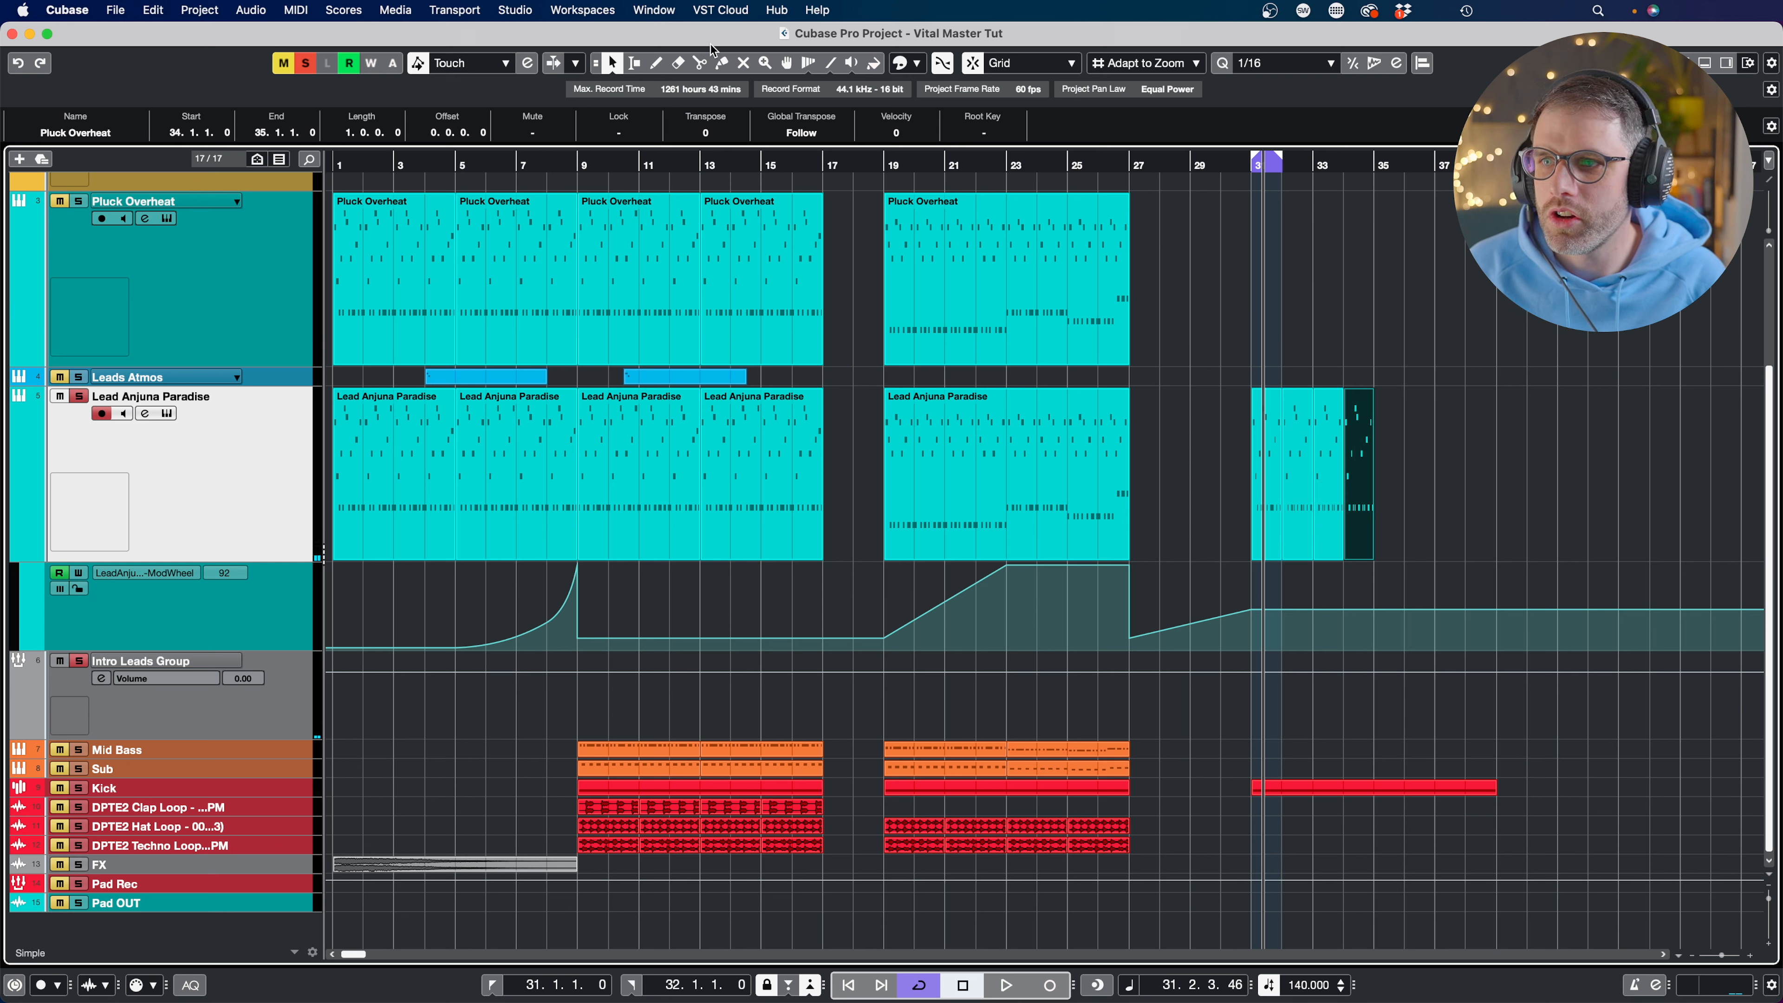
# Glue the four one-bar Pluck Overheat parts into one and set the loop range to it, bars 31 to 35
pyautogui.tripleClick(1277, 424)
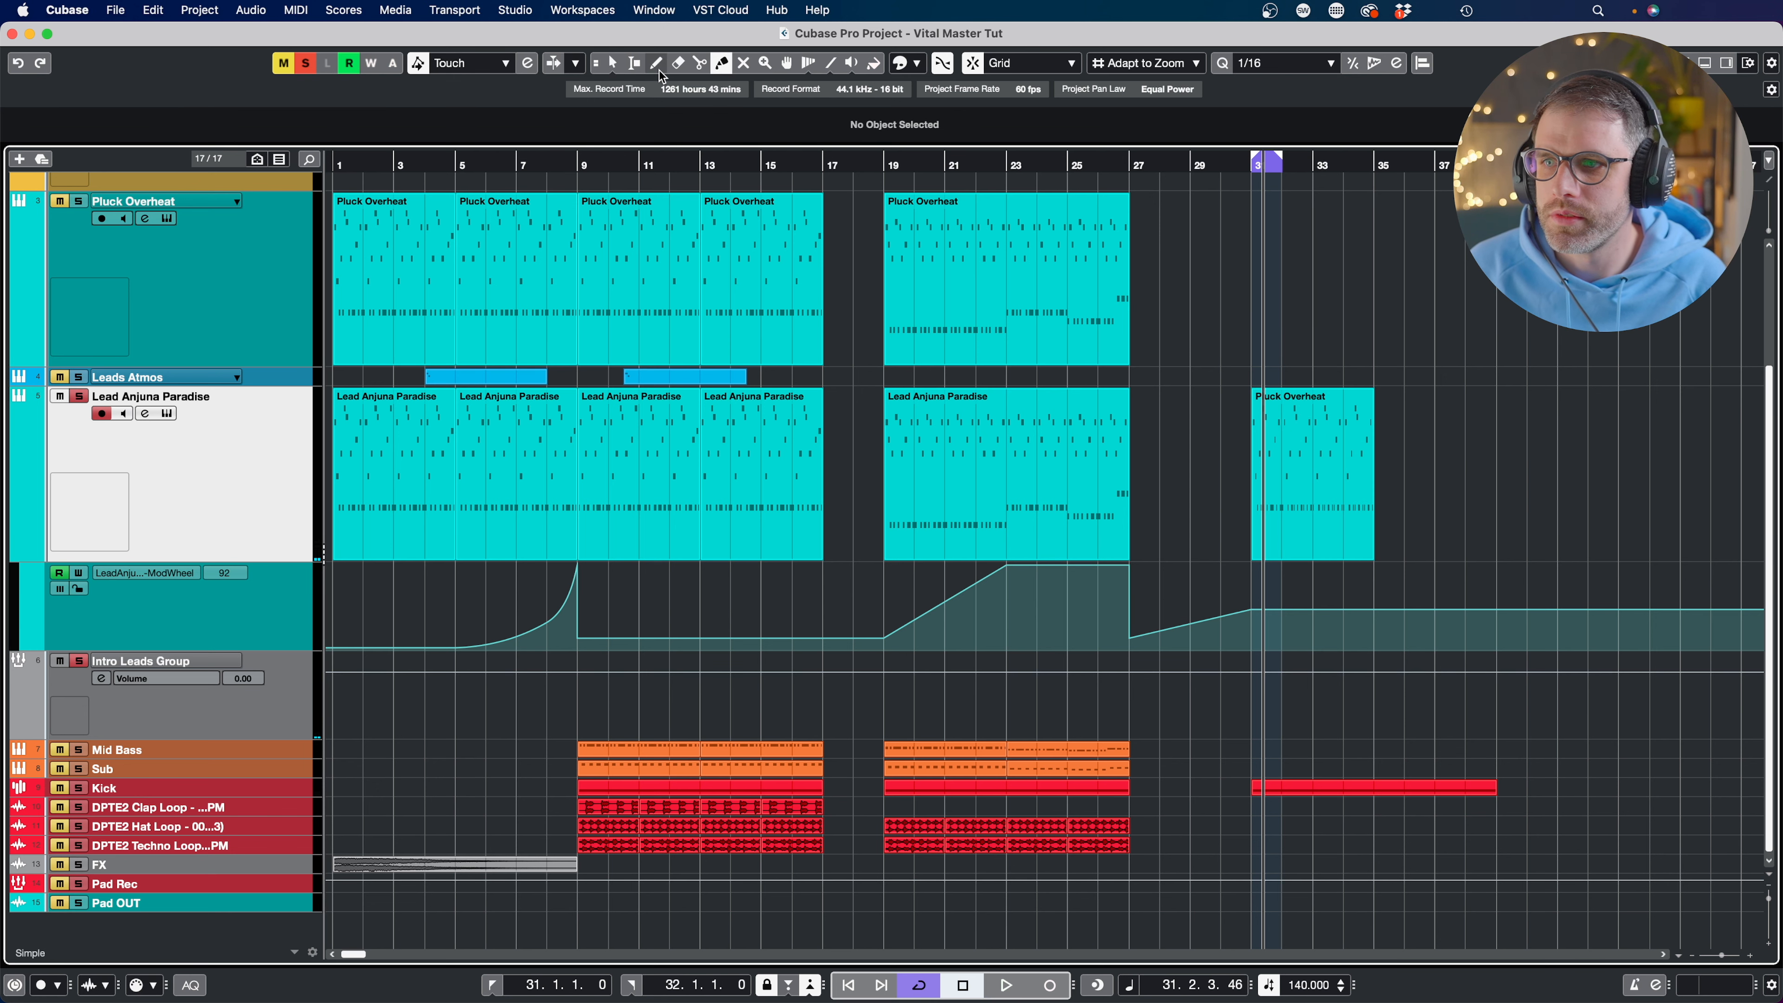
pyautogui.click(1282, 492)
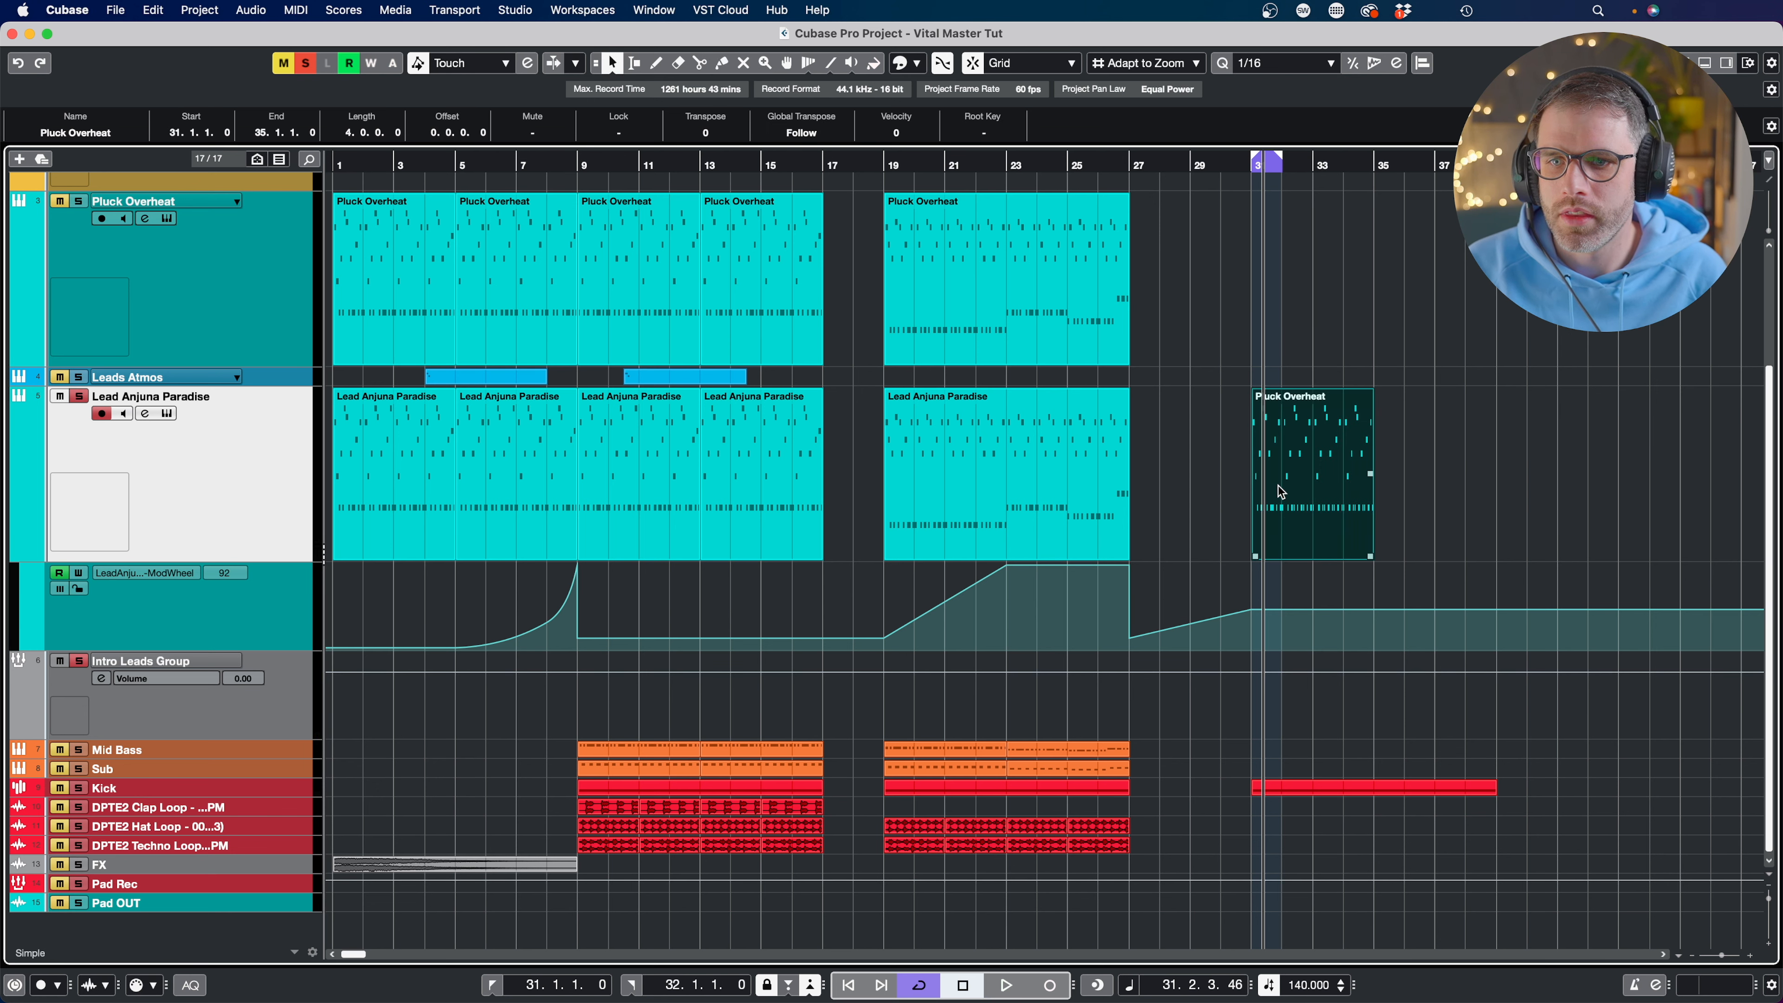
pyautogui.press('p')
pyautogui.press('KP_1')
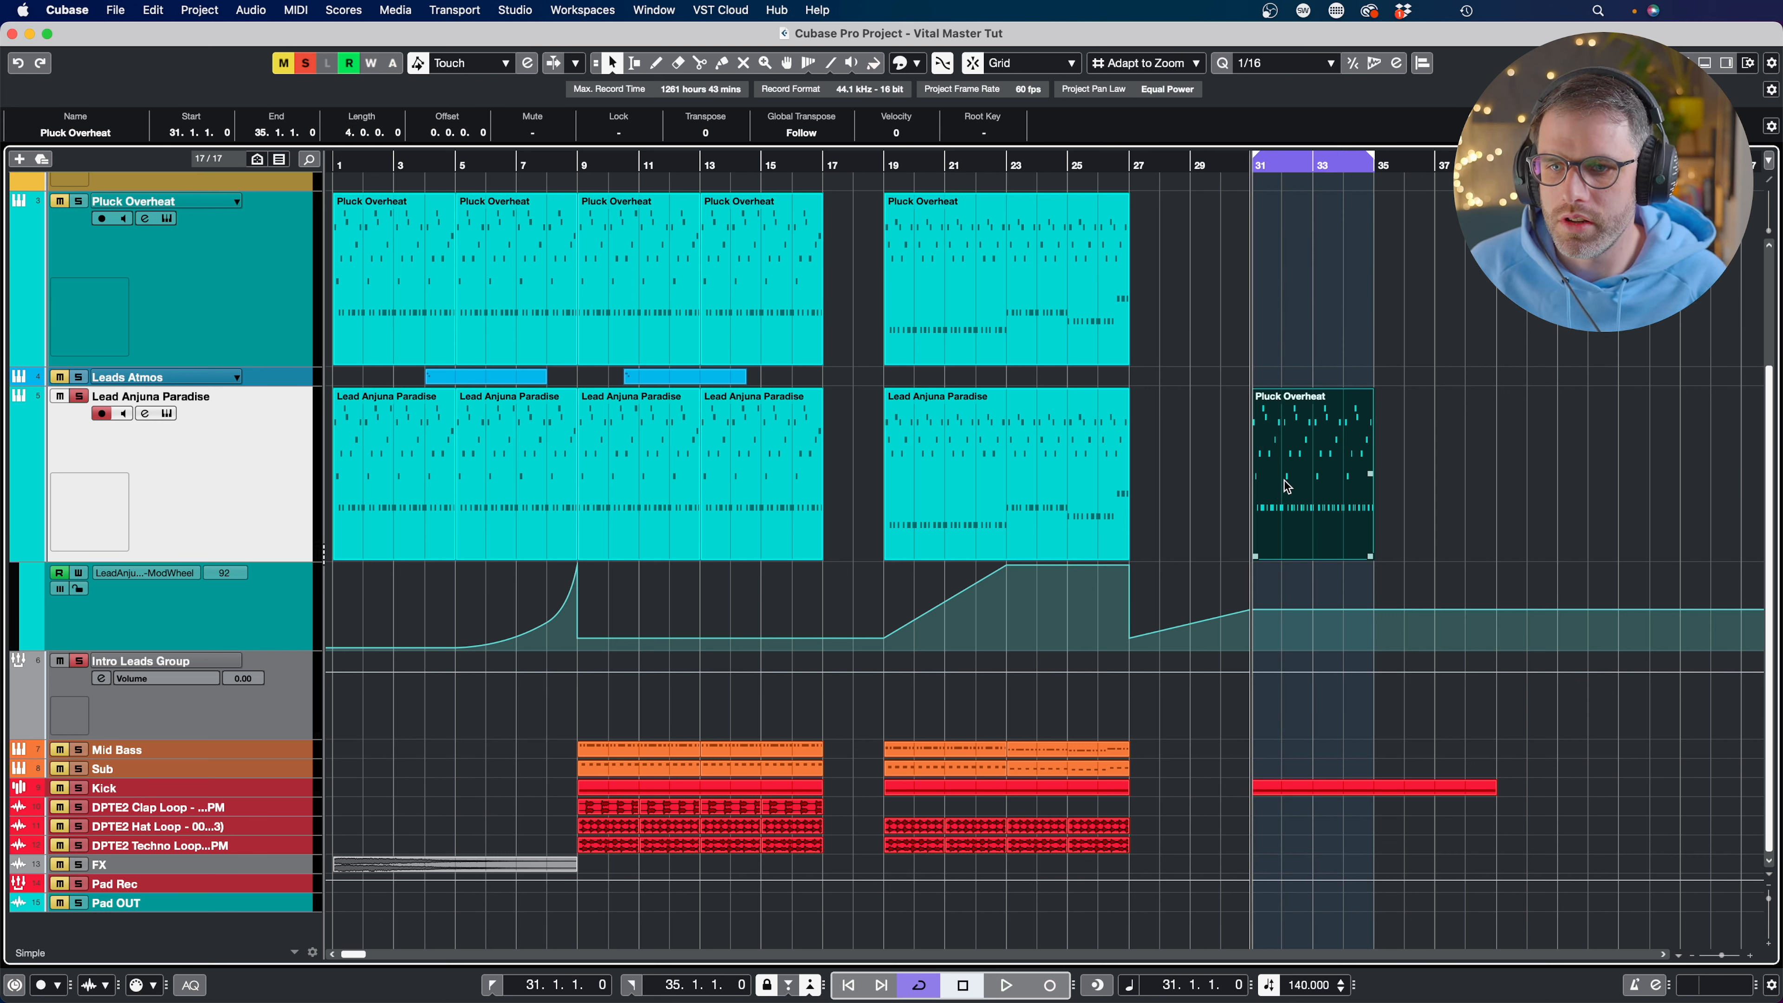
# Copy the Mid Bass, Sub, clap, hat and techno loop parts from bars 13–17 to bar 31, leaving out the Kick
pyautogui.moveTo(834, 733); pyautogui.dragTo(701, 862)
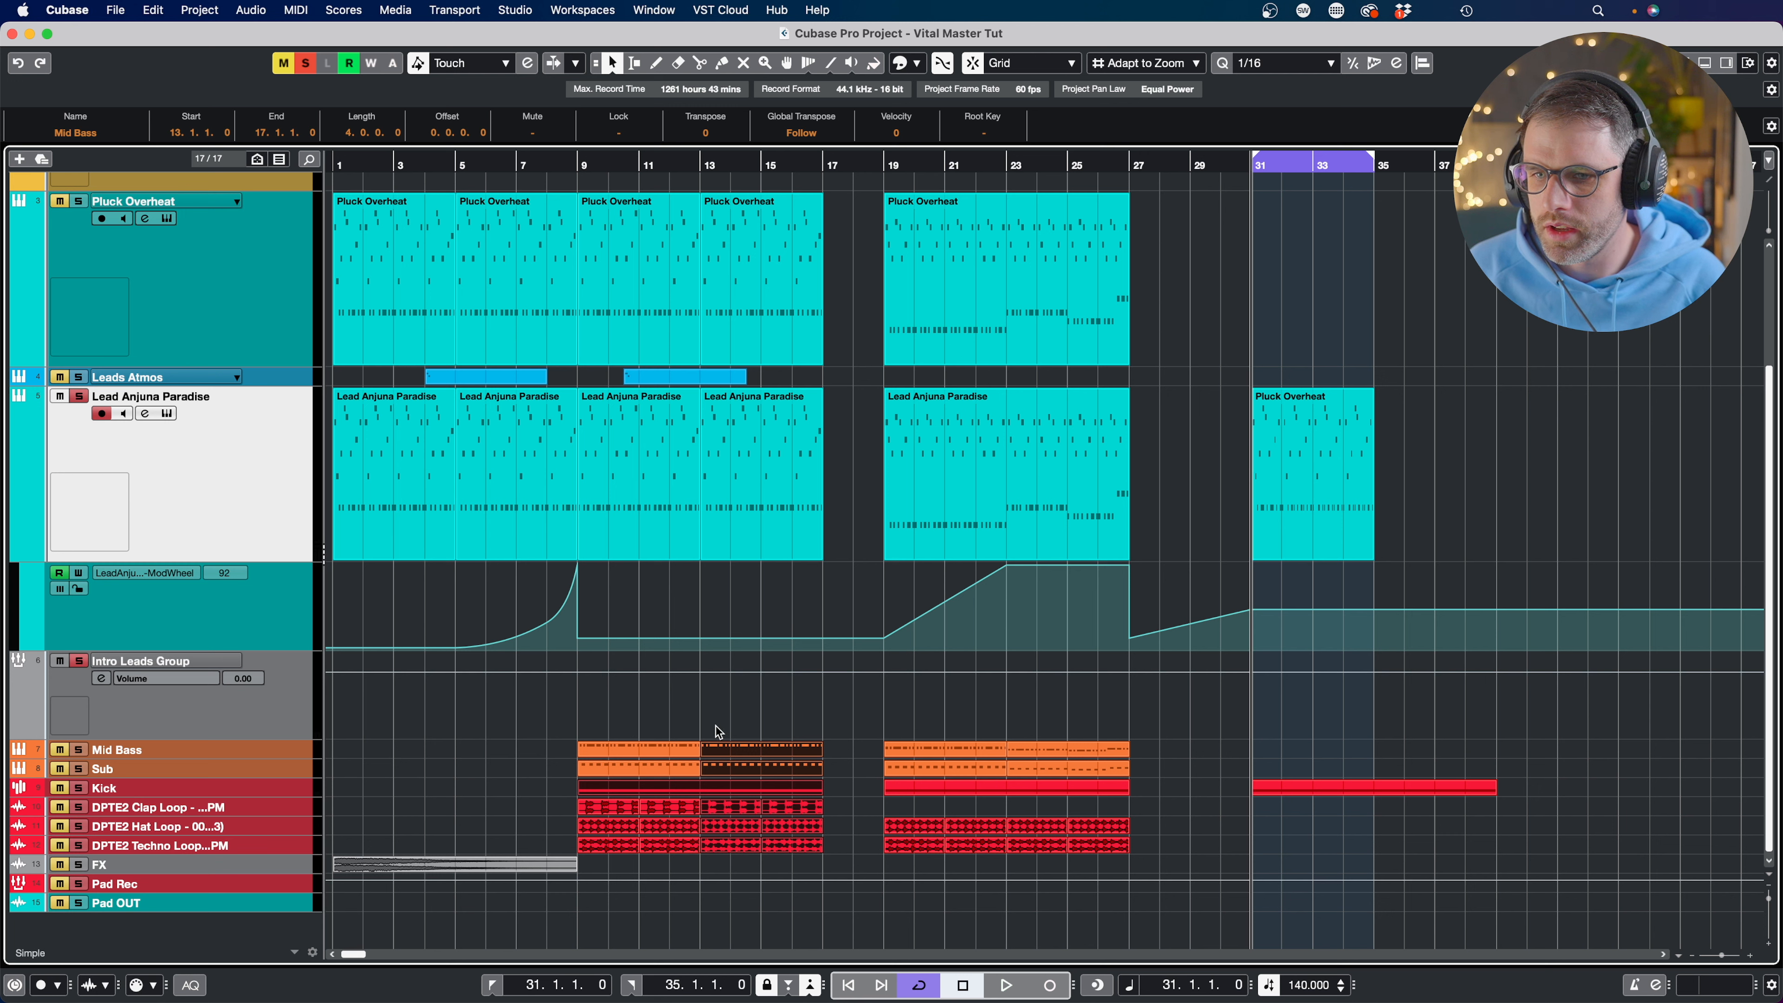
pyautogui.keyDown('shift'); pyautogui.click(717, 788); pyautogui.keyUp('shift')
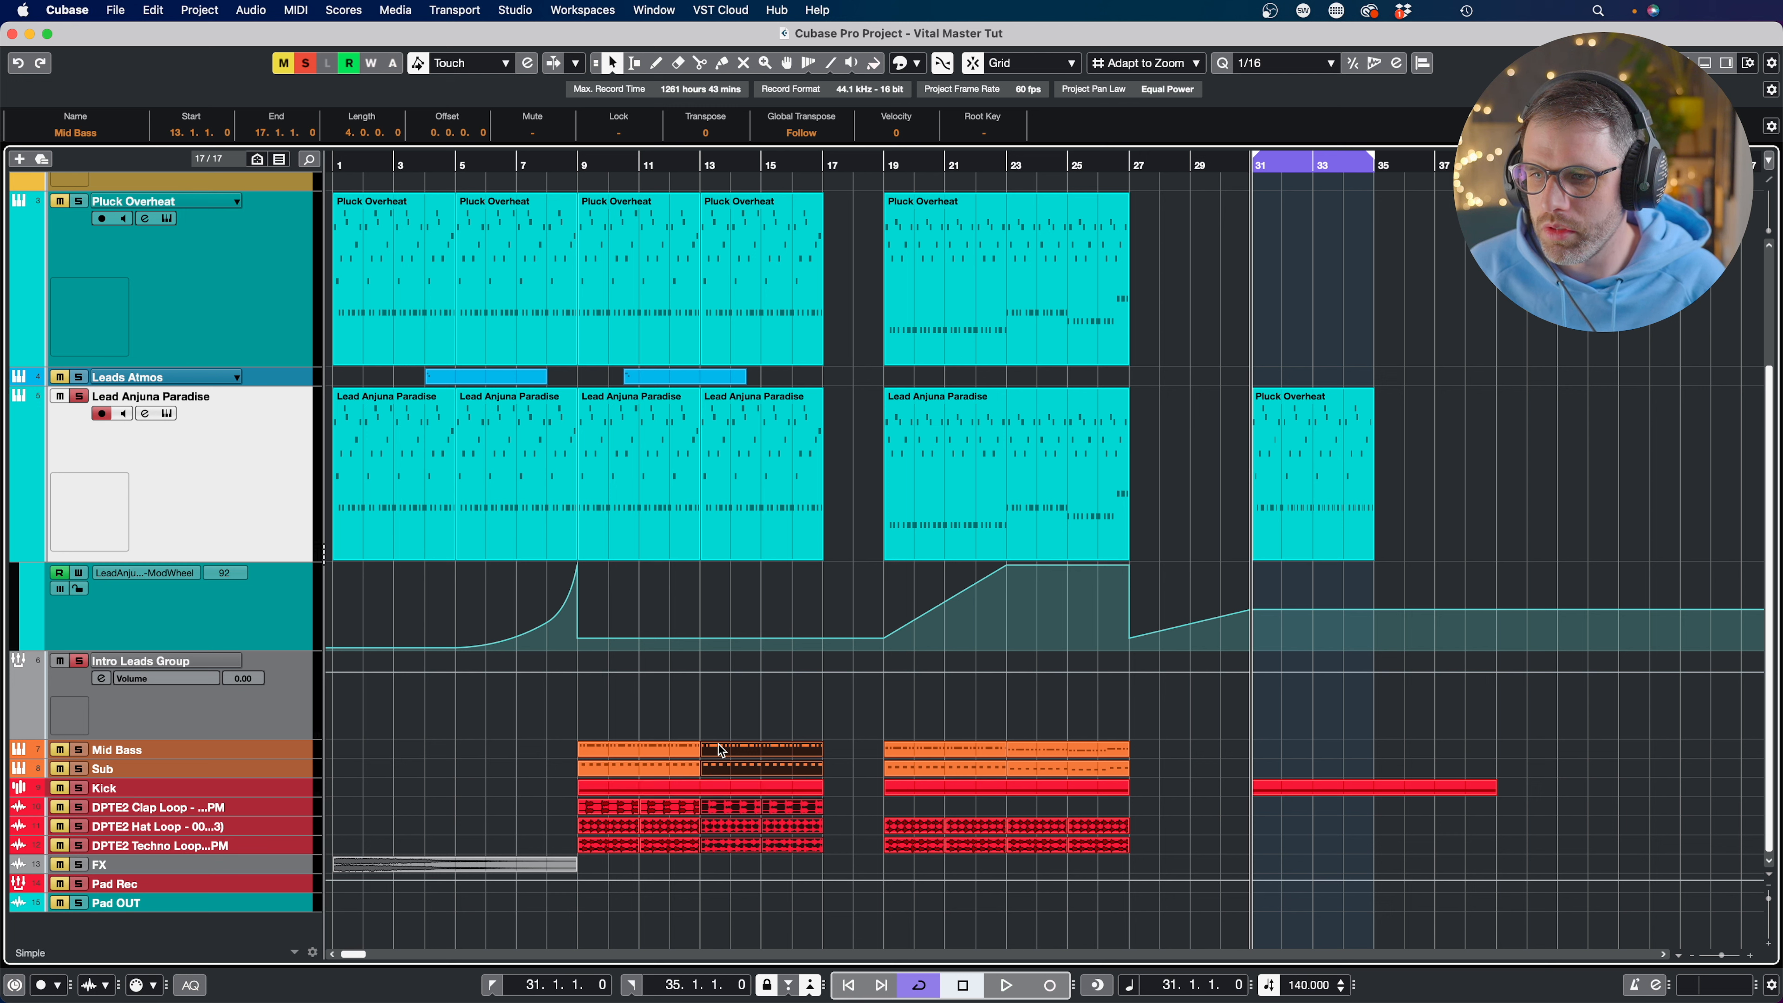
pyautogui.moveTo(722, 750); pyautogui.dragTo(1287, 743)
# Deactivate all solo states and play the loop from bar 31 with the full arrangement
pyautogui.press('space')
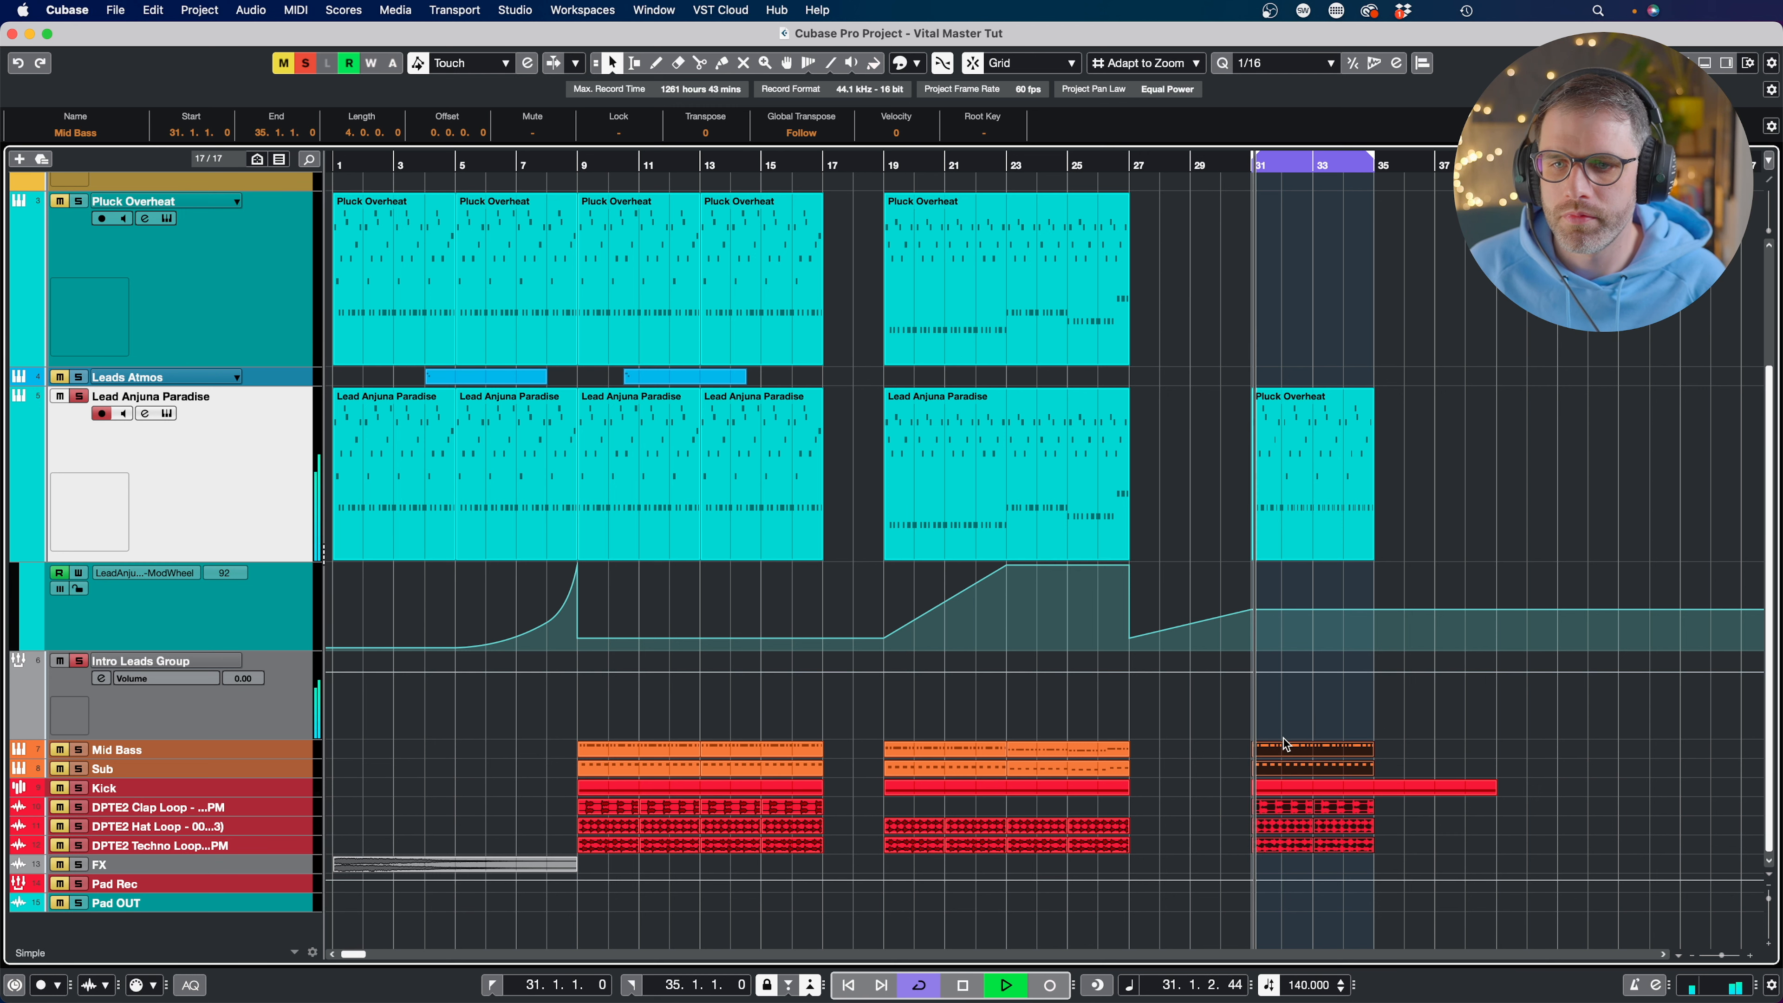
pyautogui.press('space')
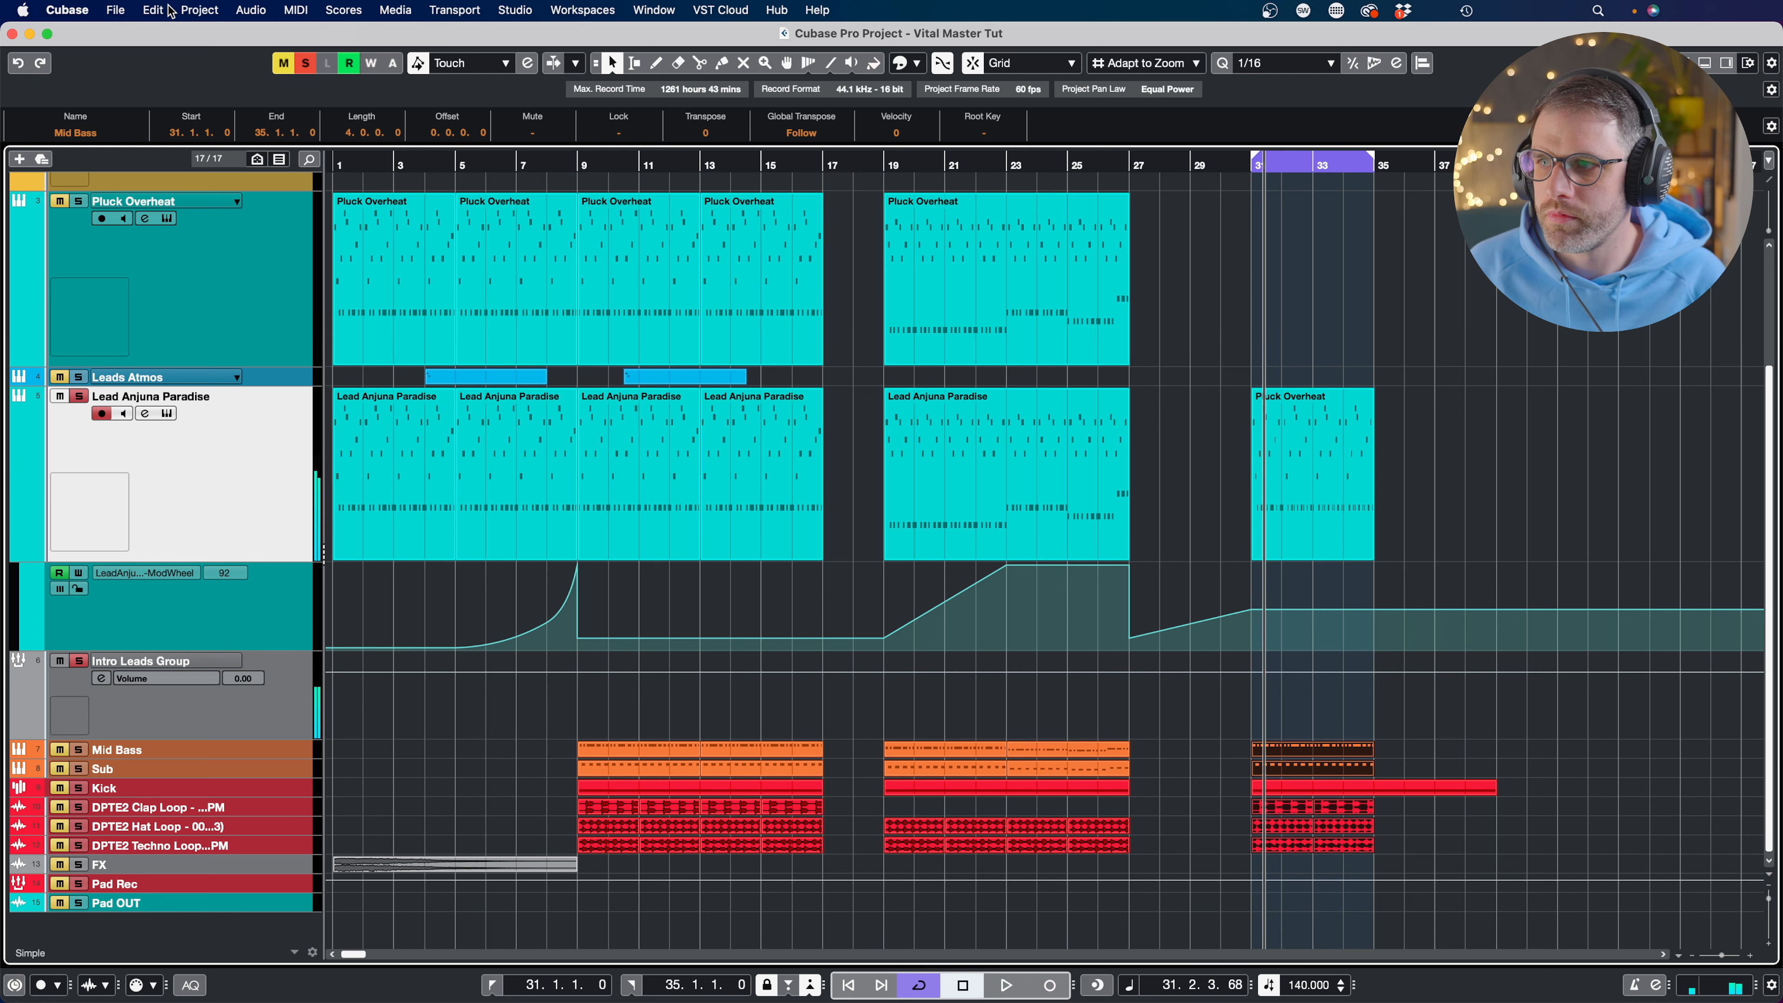
pyautogui.click(304, 68)
pyautogui.press('space')
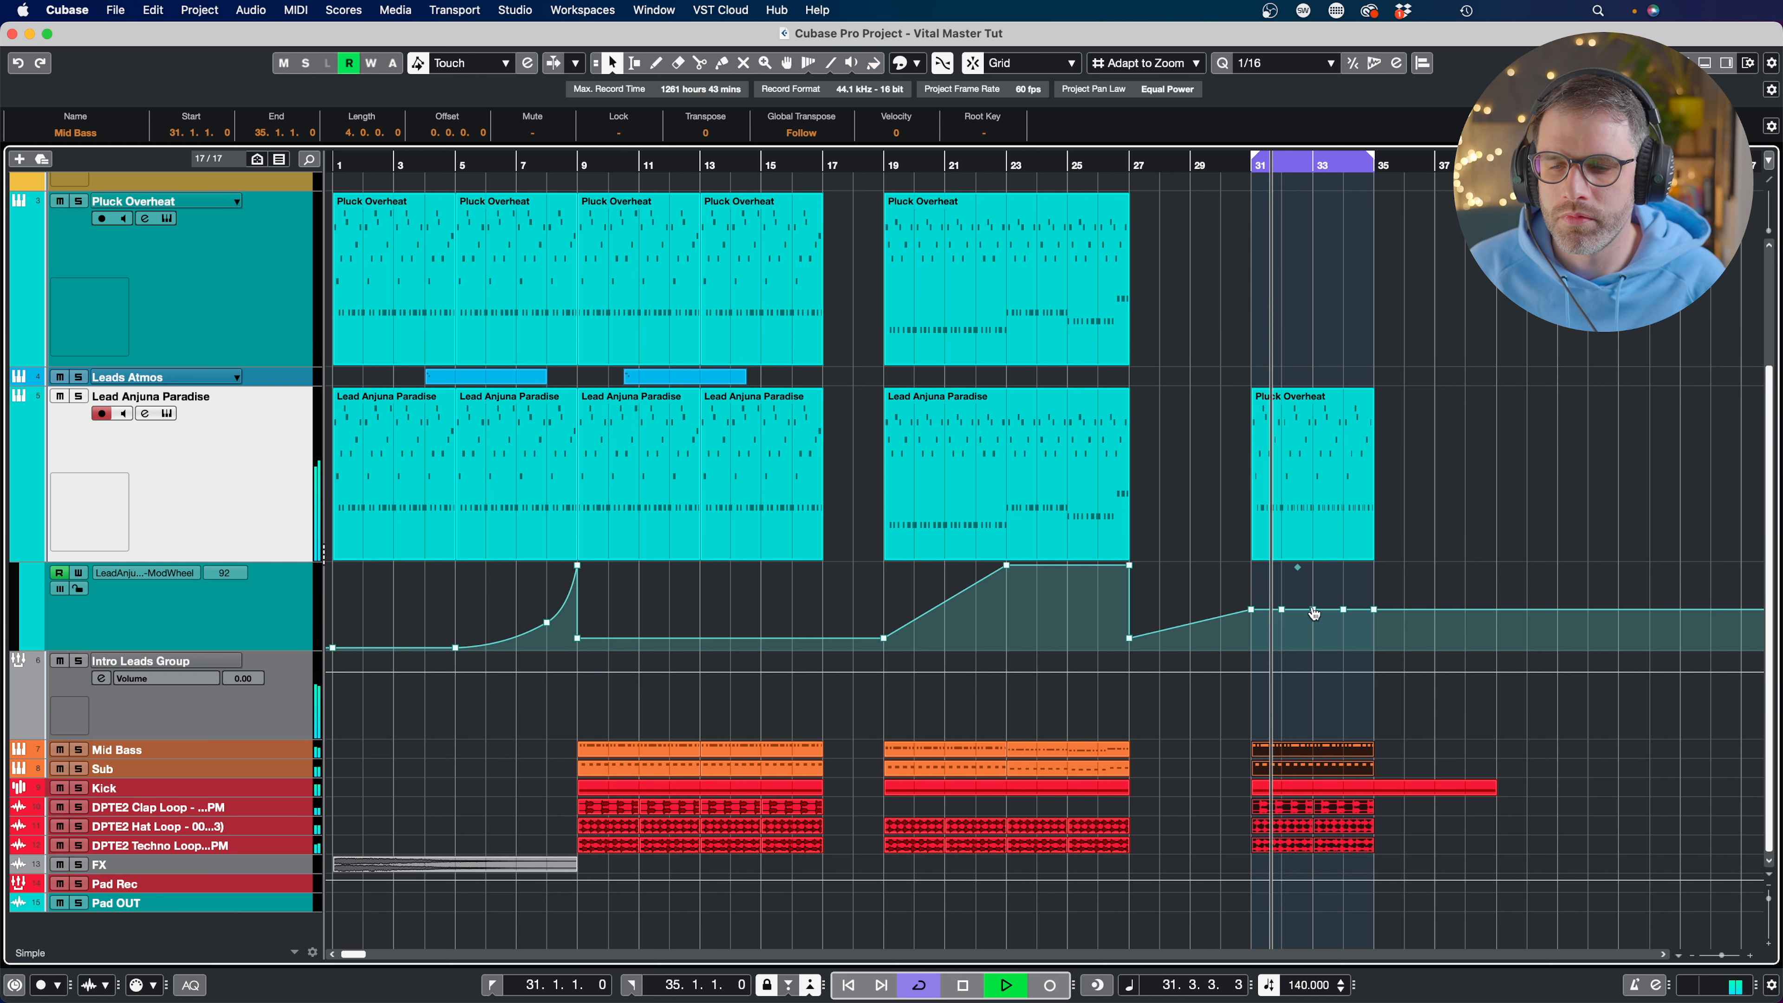
# Flatten the Lead Anjuna Paradise ModWheel automation to 100 from bar 31 and copy its bar 31 part onto the Pluck Overheat track
pyautogui.moveTo(1272, 595); pyautogui.dragTo(1408, 632)
pyautogui.press('Delete')
pyautogui.moveTo(1248, 608); pyautogui.dragTo(1257, 566)
pyautogui.moveTo(1294, 456); pyautogui.dragTo(1321, 327)
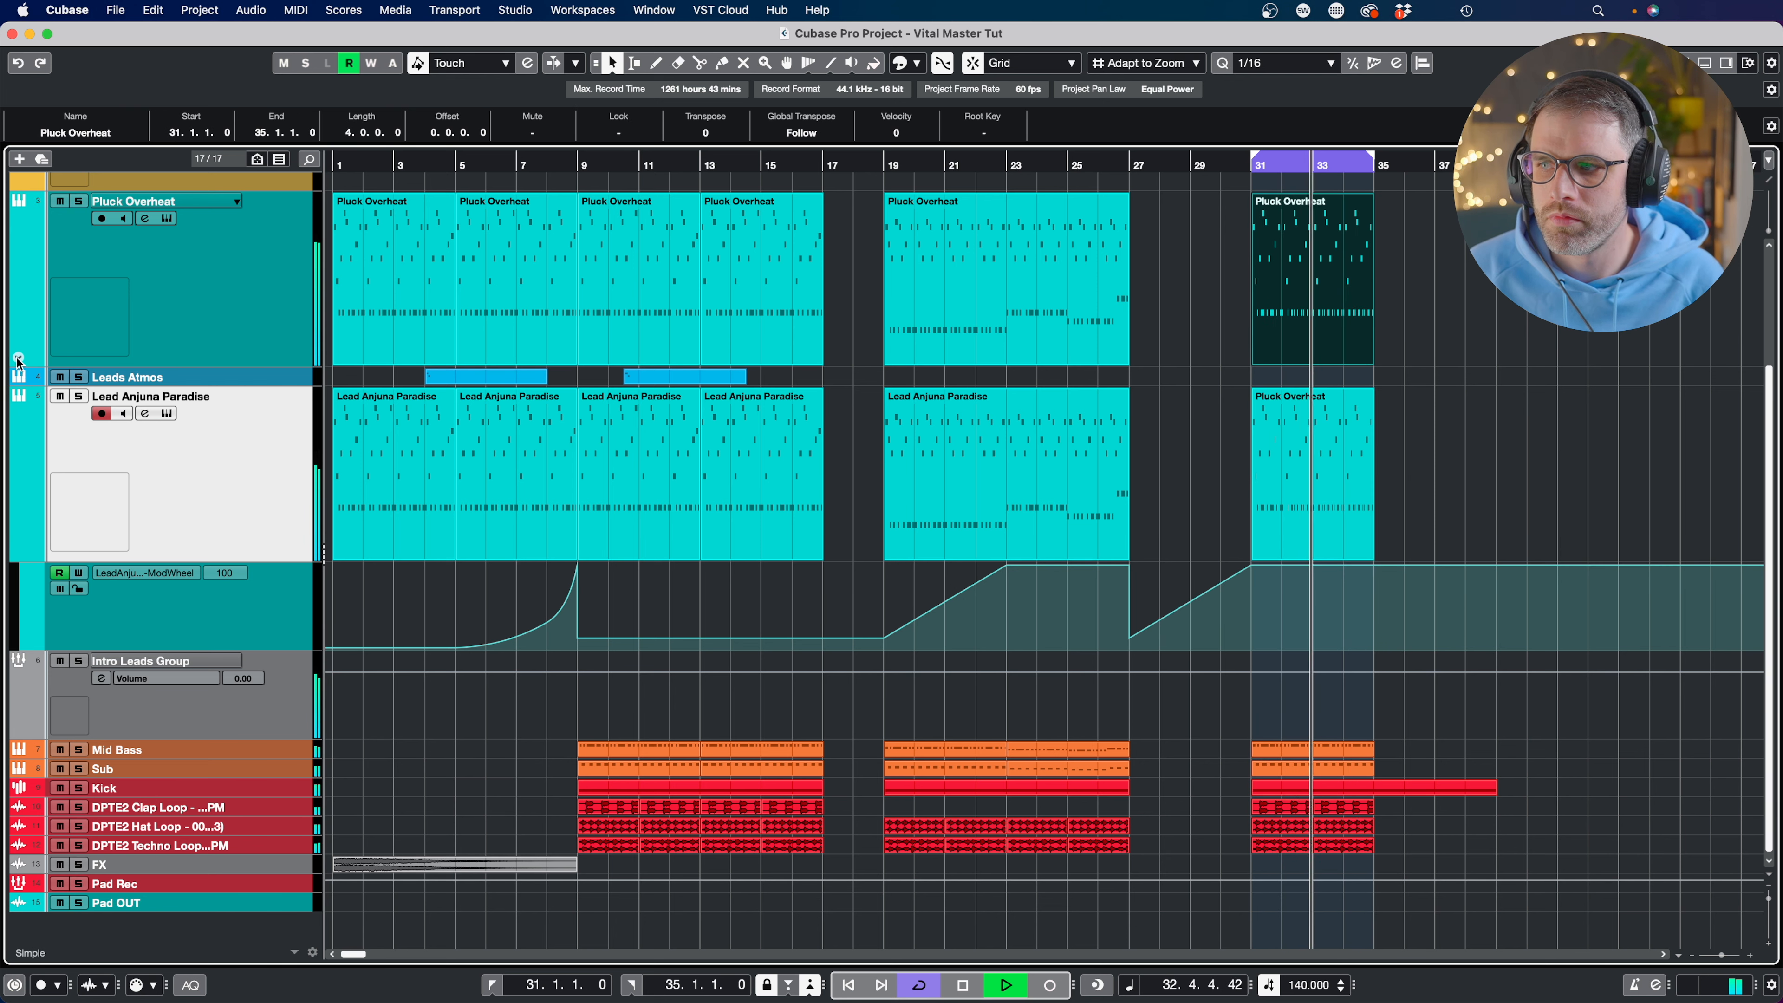
# Lower the ModWheel automation from bar 31 to about 16 on Pluck Overheat and about 9 on Lead Anjuna Paradise
pyautogui.click(18, 358)
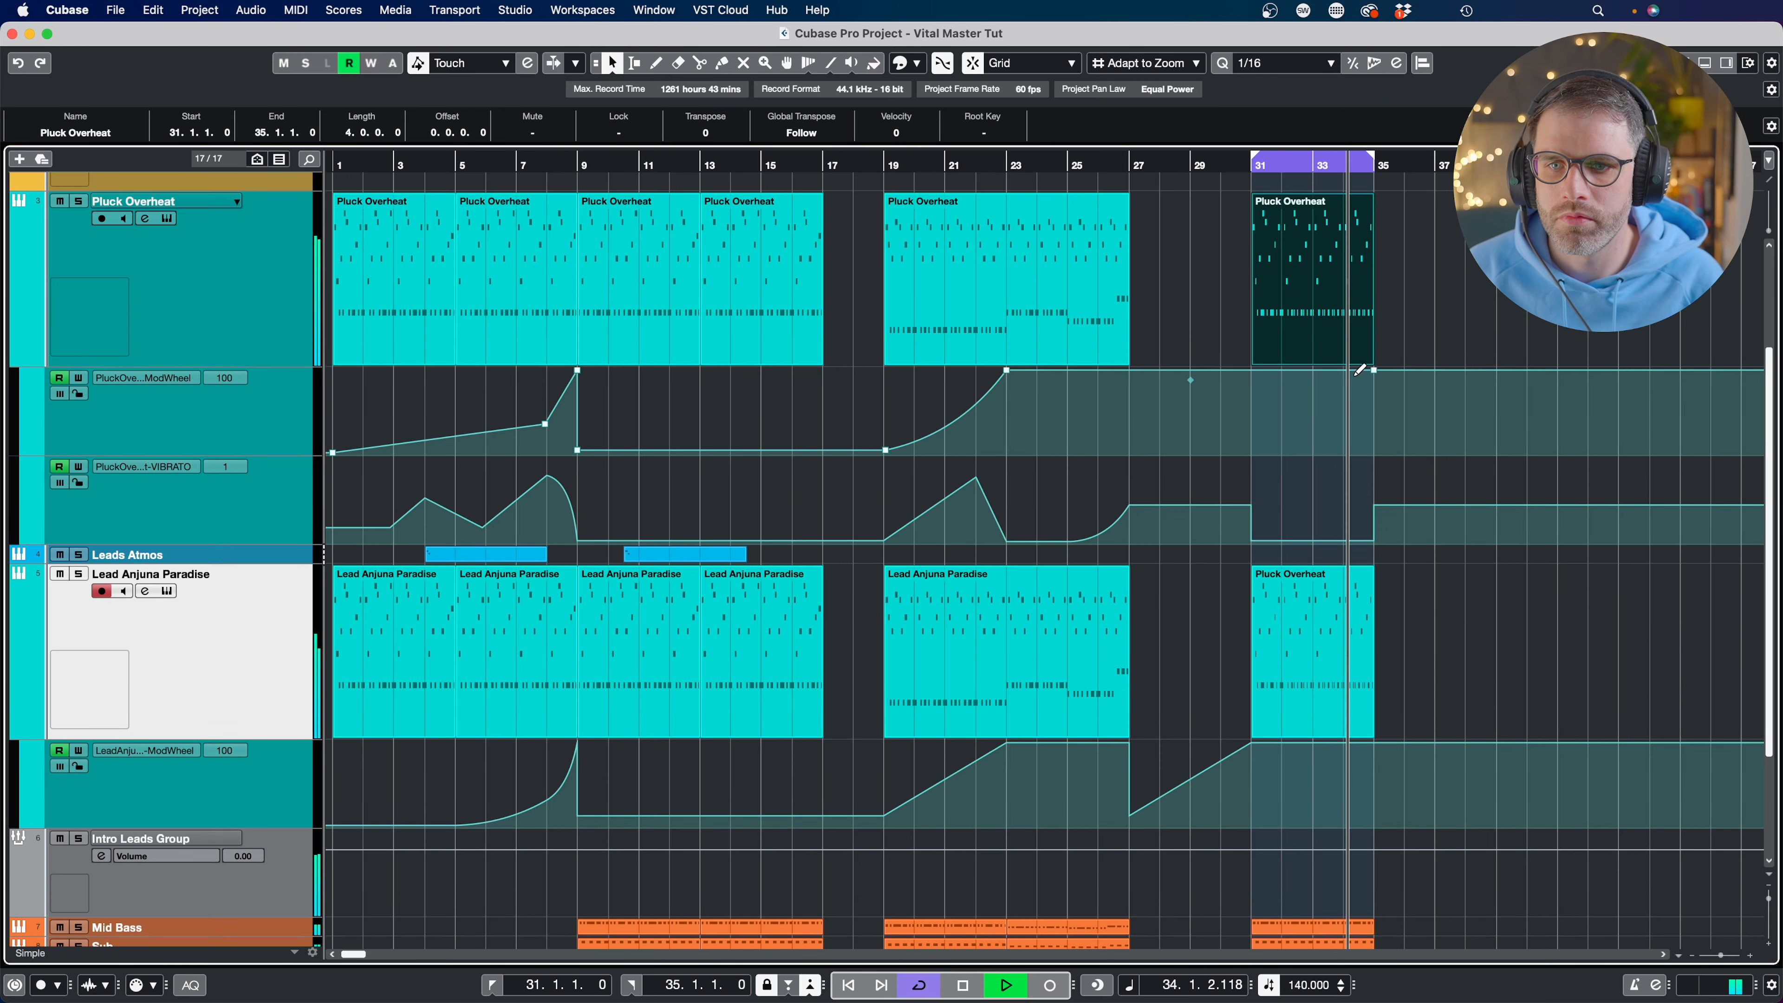
pyautogui.moveTo(1373, 370); pyautogui.dragTo(1251, 444)
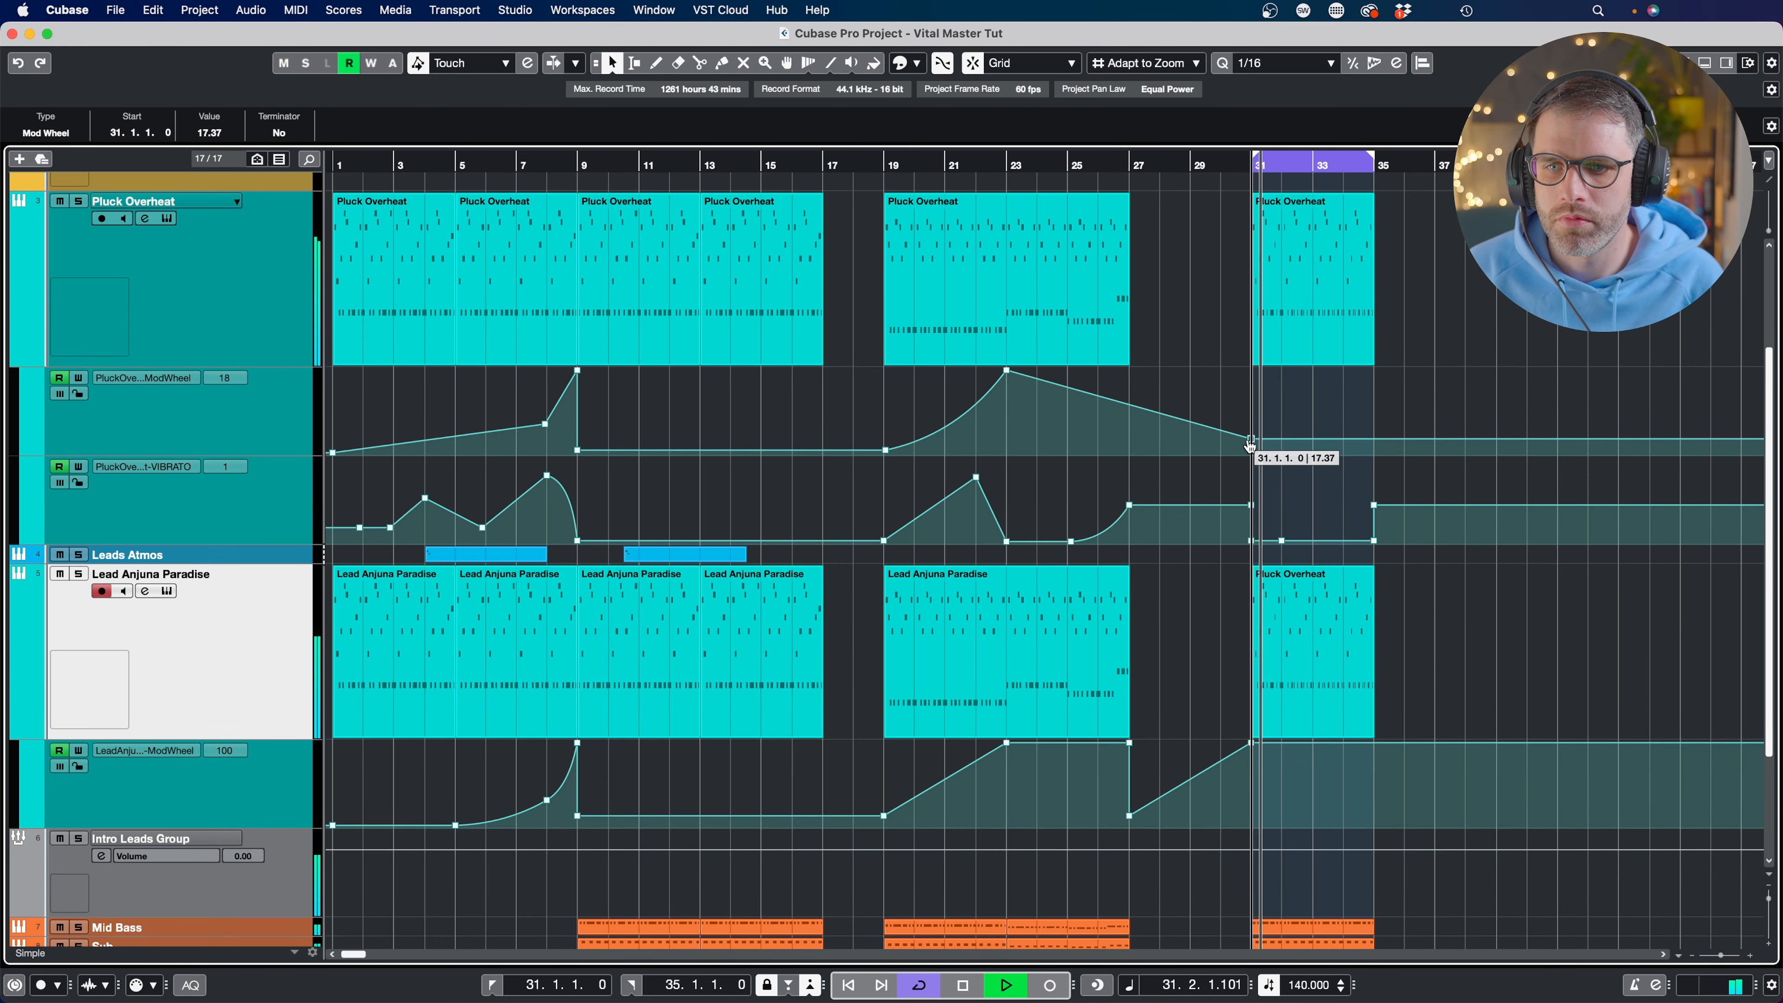
pyautogui.moveTo(1251, 742); pyautogui.dragTo(1249, 826)
pyautogui.click(1466, 397)
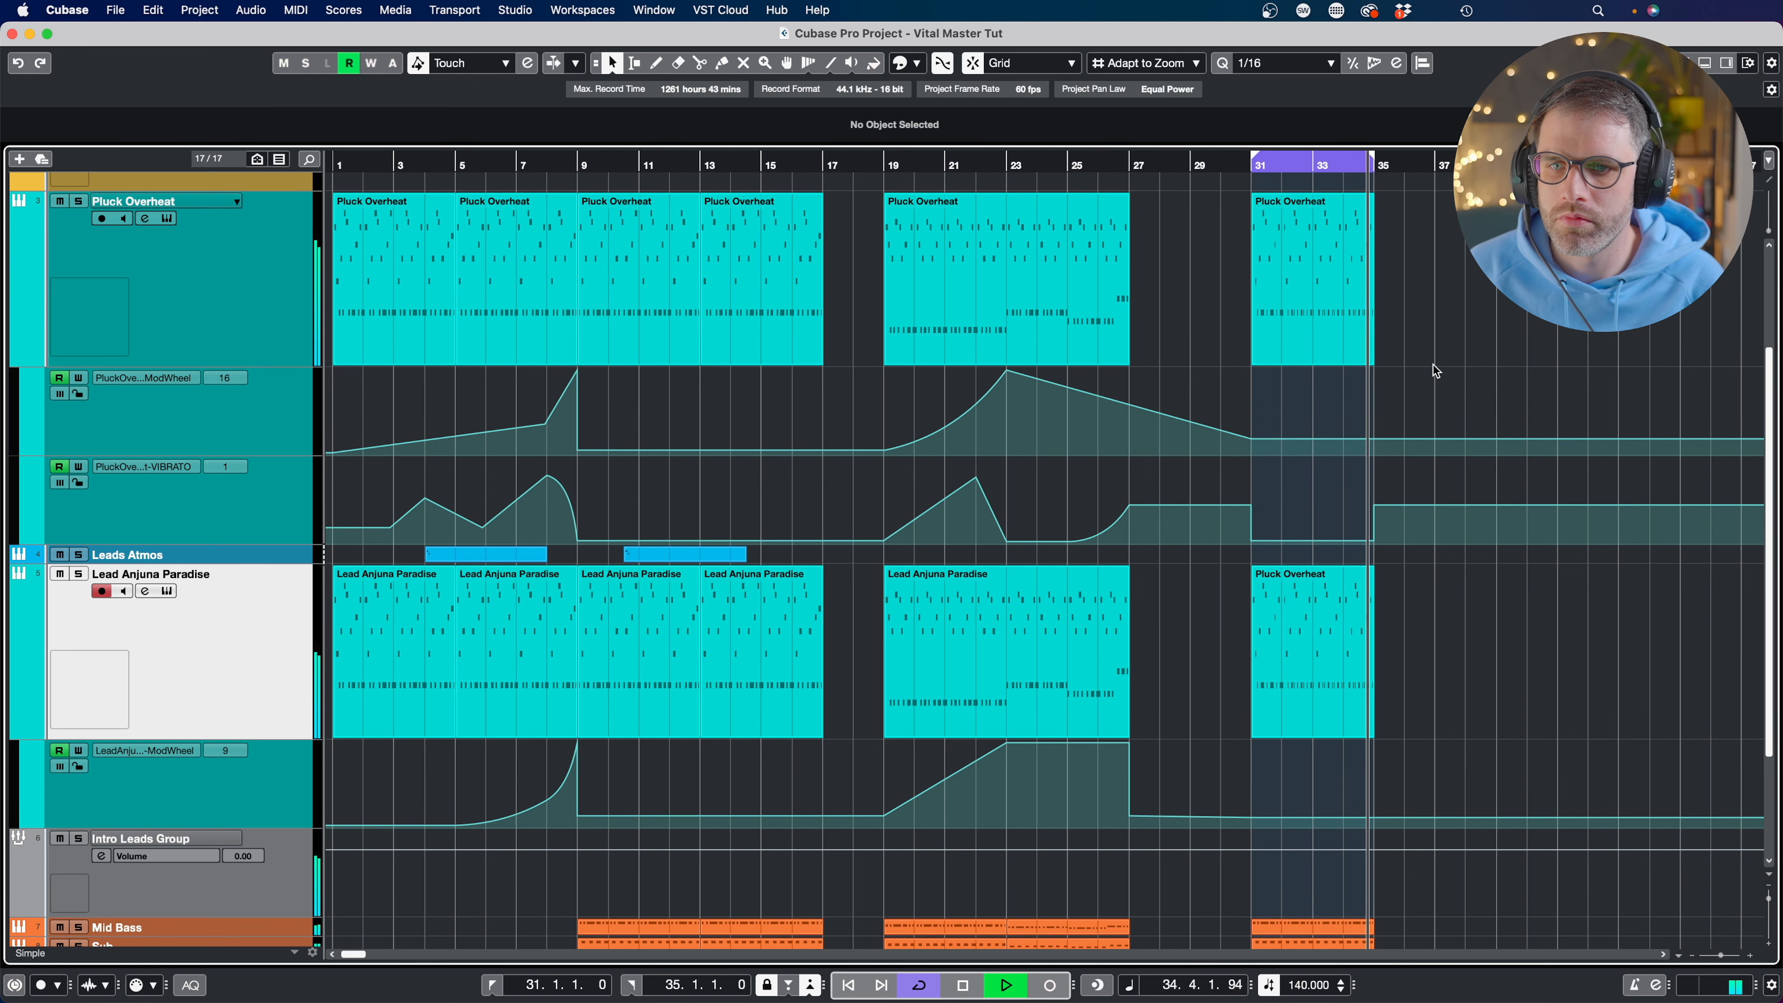
# Solo the Lead Anjuna Paradise track and check the Delay Mix setting in its Serum instrument
pyautogui.click(78, 574)
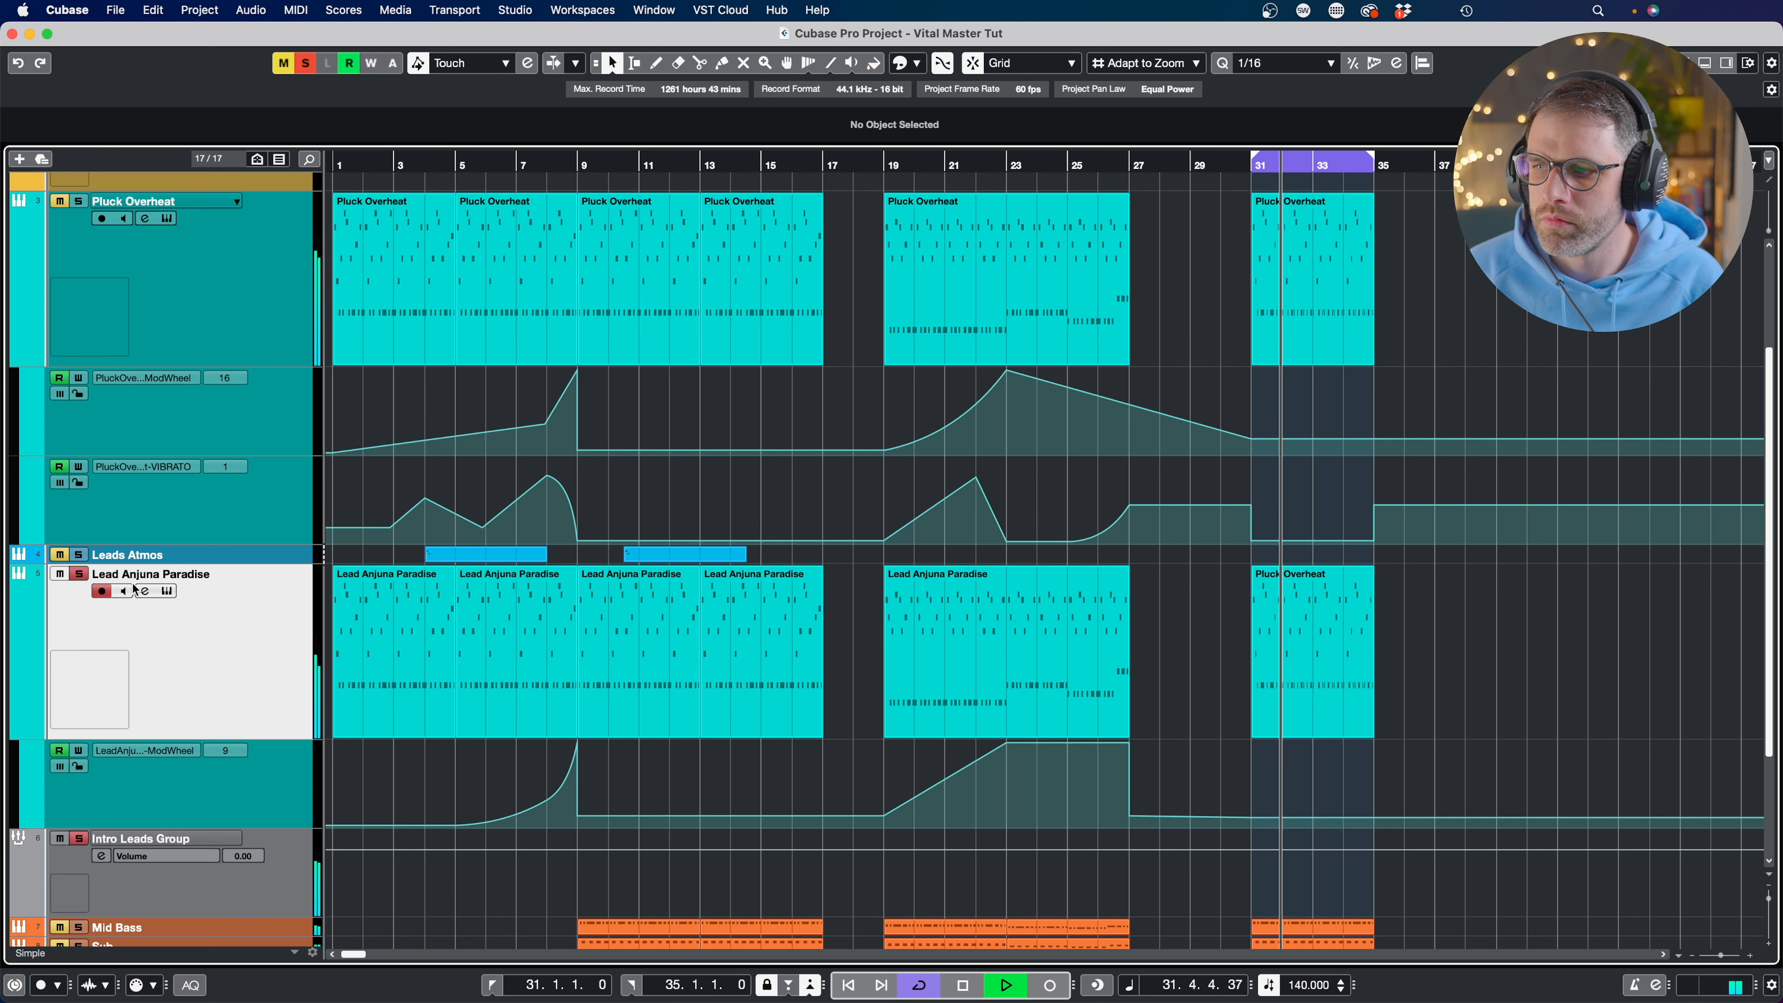
pyautogui.click(167, 591)
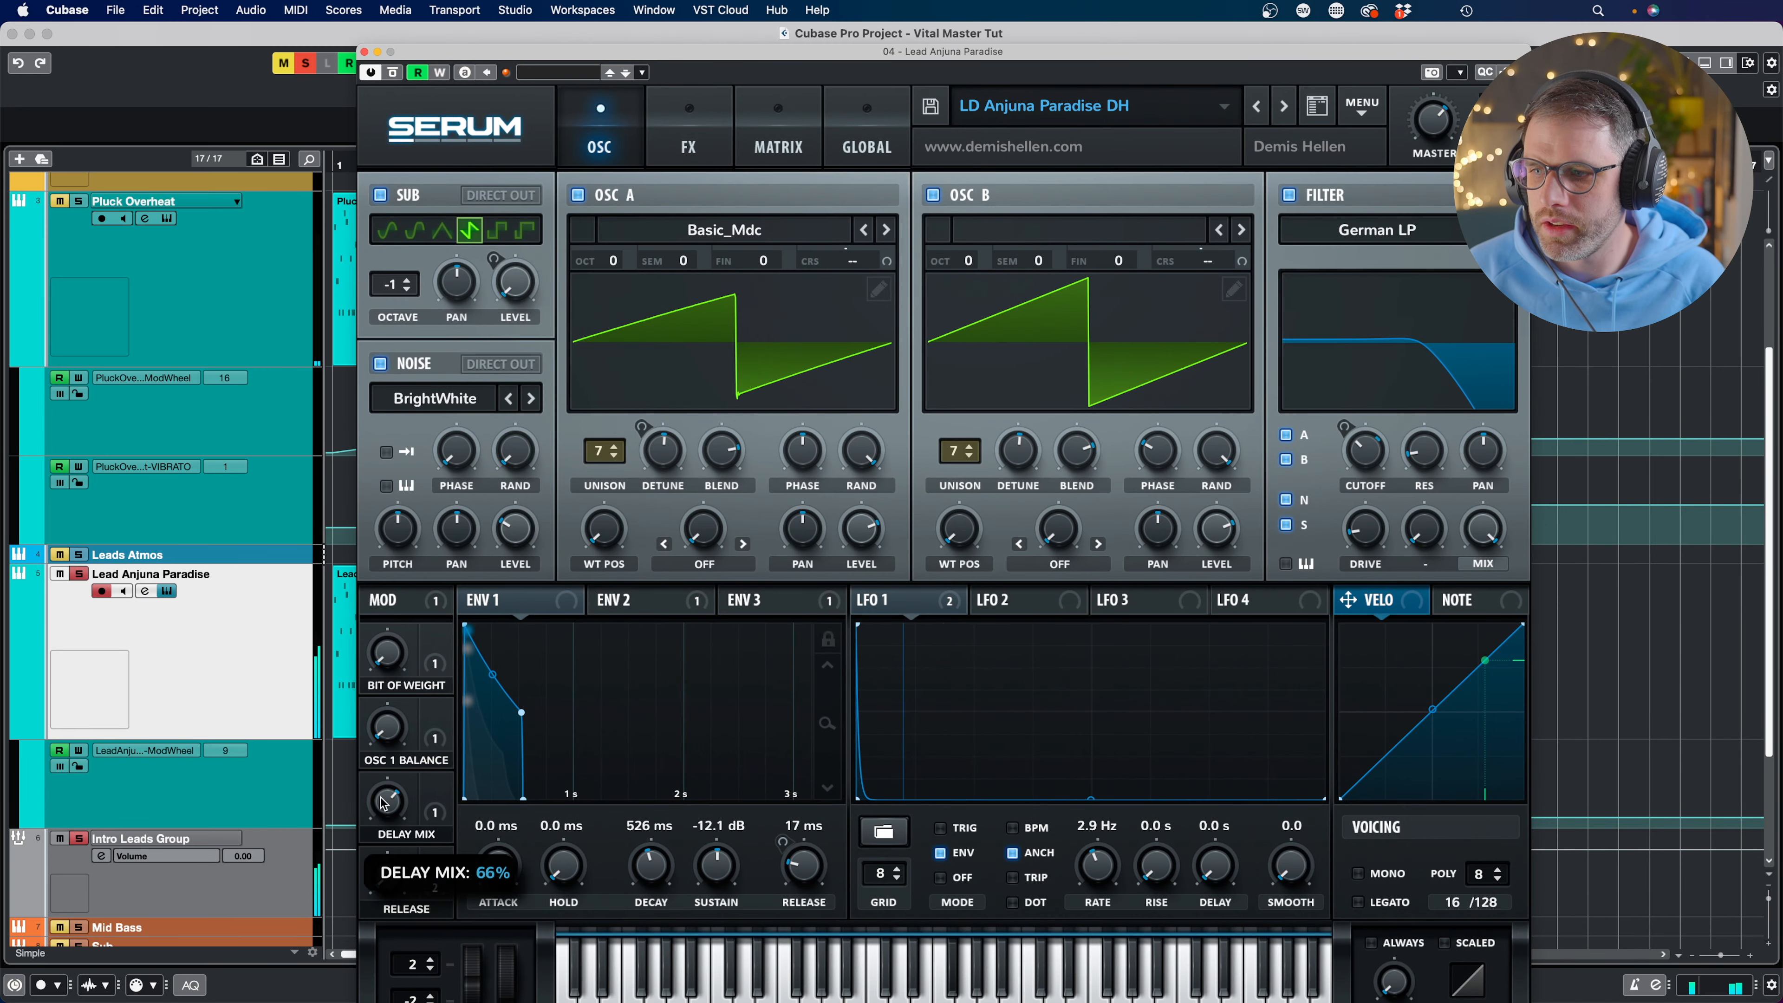
pyautogui.click(365, 52)
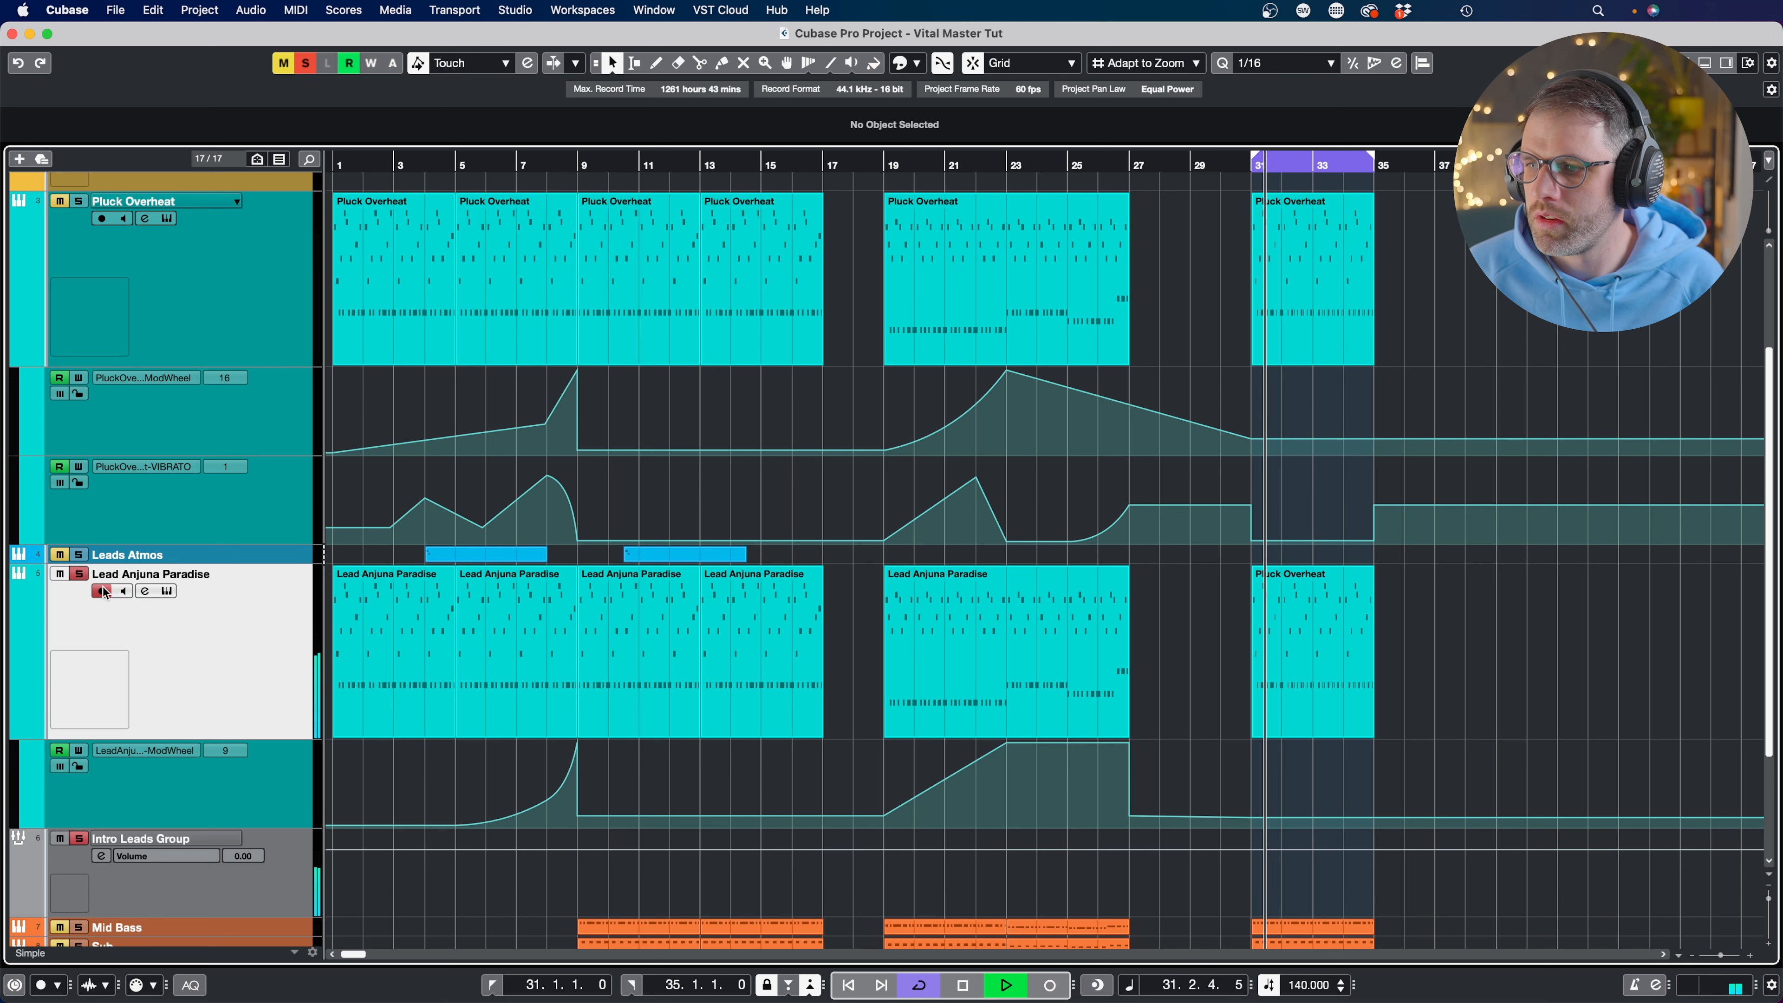
# Stop playback, save the project and turn off the solo on Lead Anjuna Paradise
pyautogui.press('space')
pyautogui.press('super+s')
pyautogui.click(80, 576)
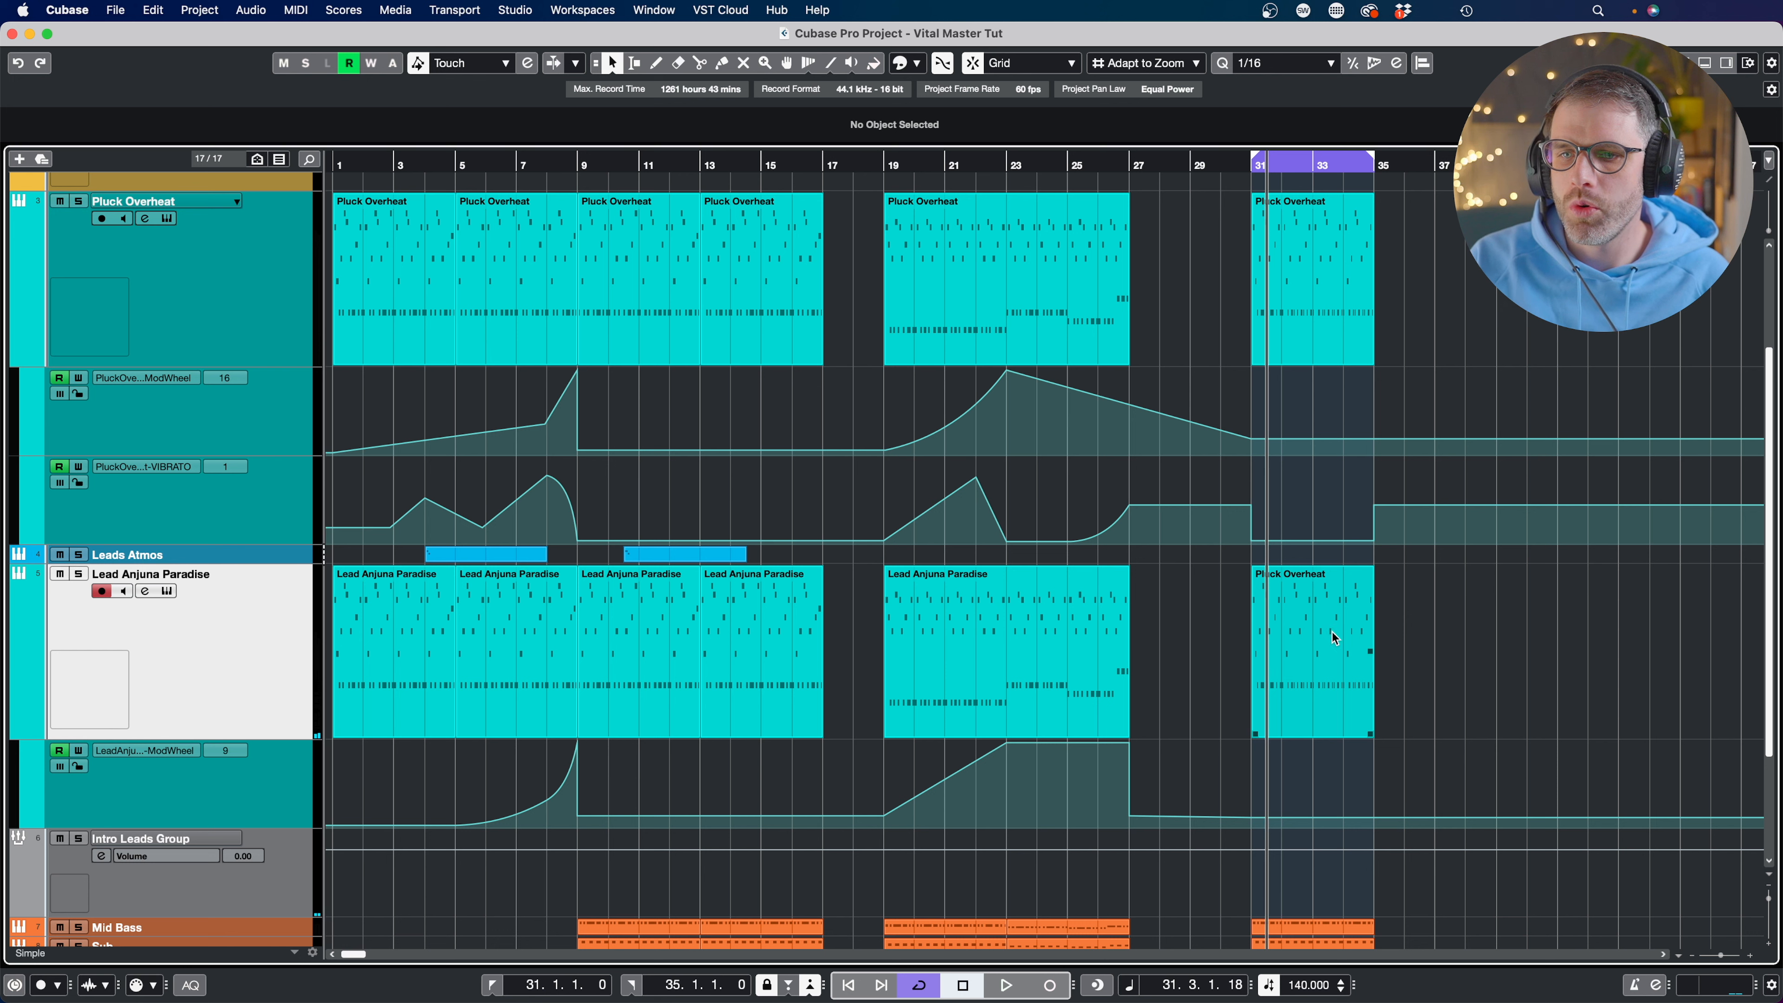
# Rename the lead track's part at bar 31 to Lead Anjuna Paradise and return to the loop start
pyautogui.click(1320, 616)
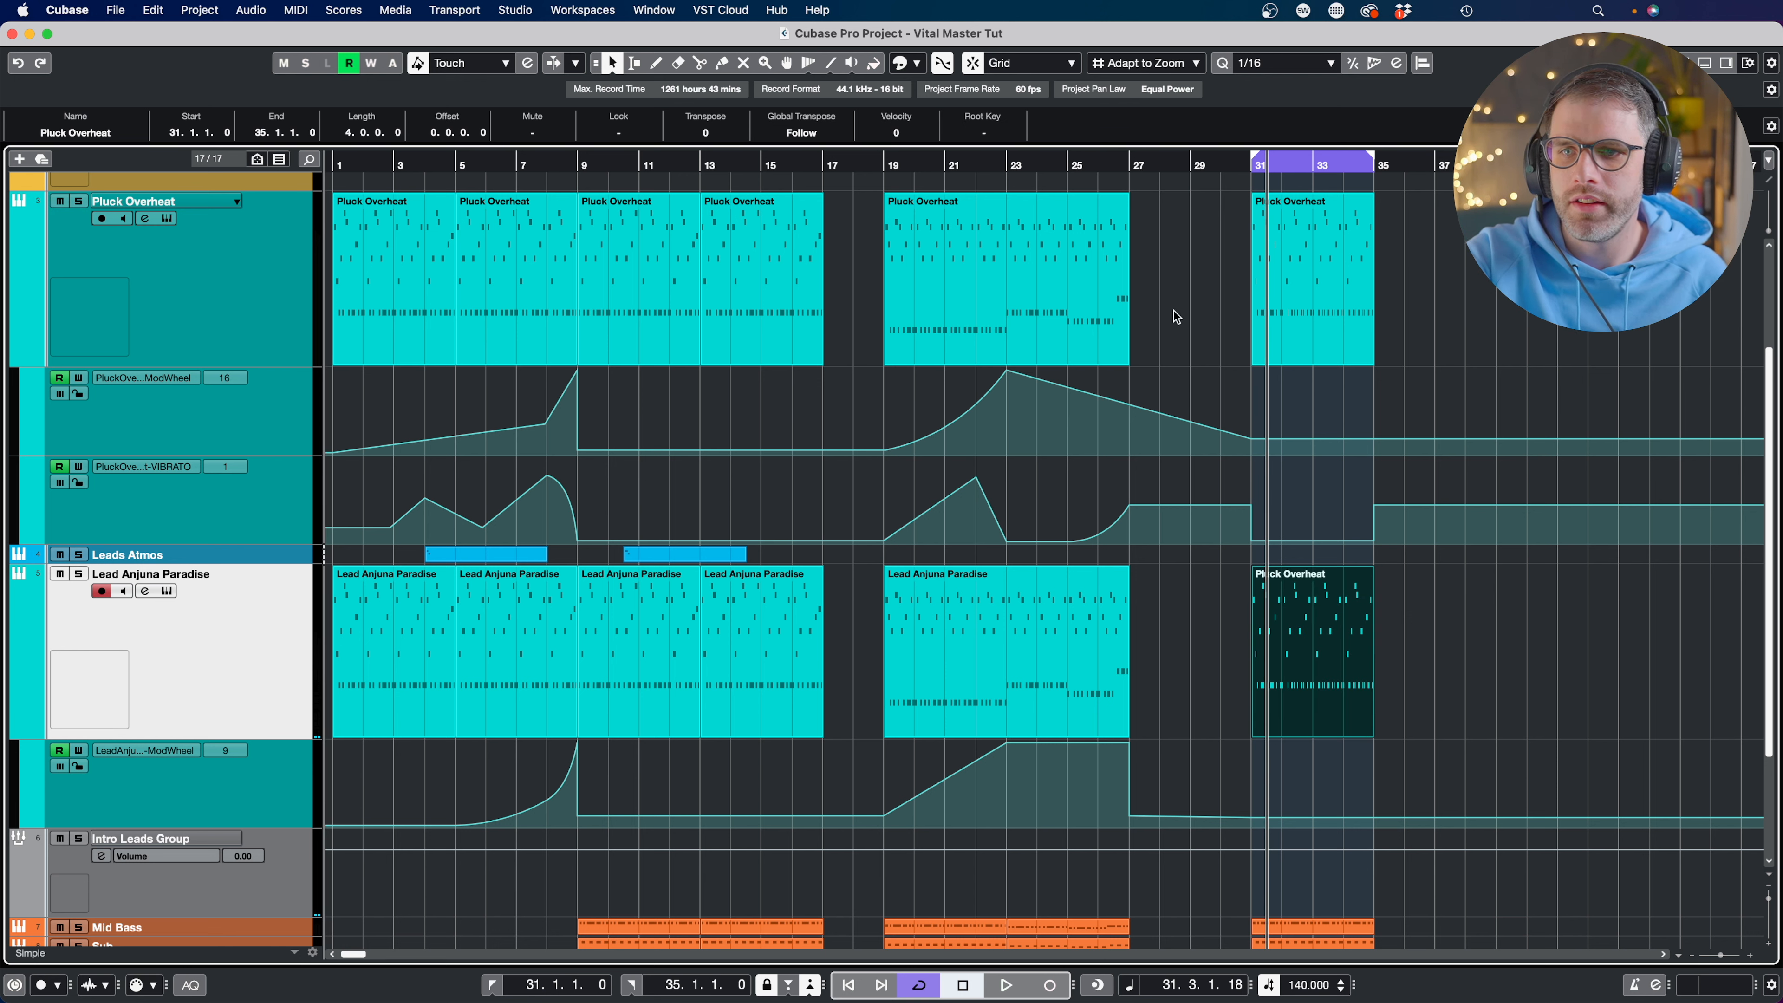
pyautogui.doubleClick(154, 573)
pyautogui.press('Return')
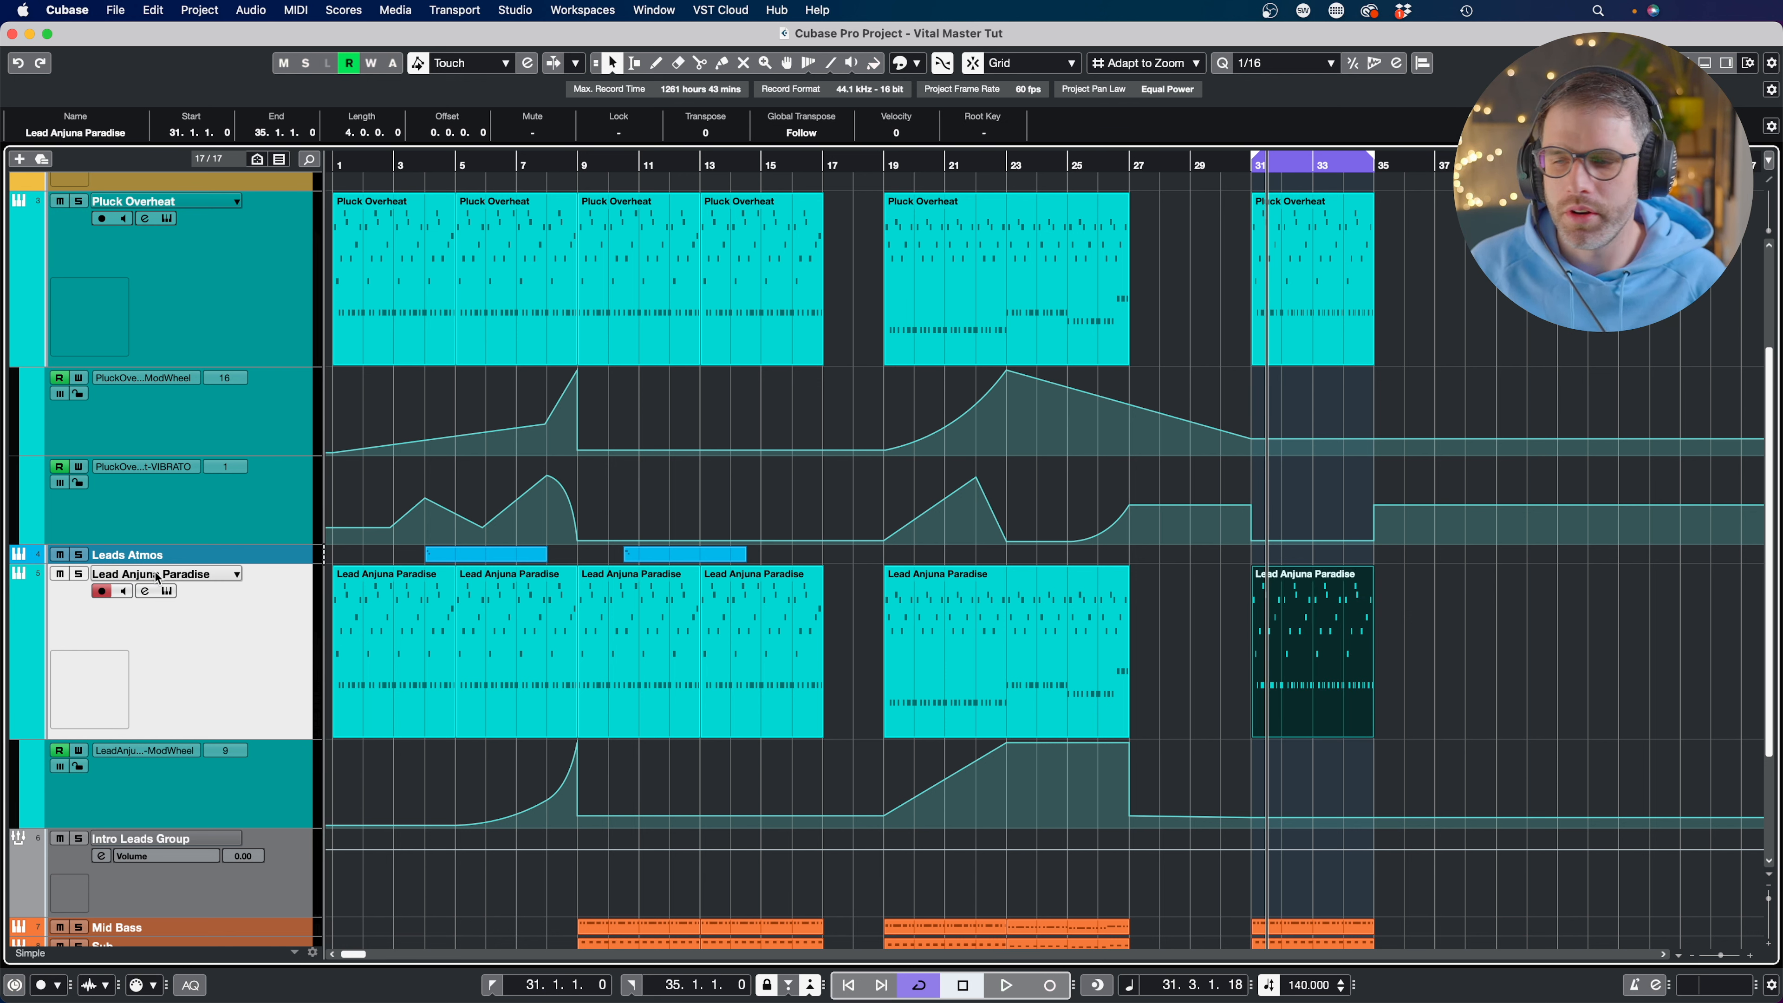
pyautogui.press('KP_1')
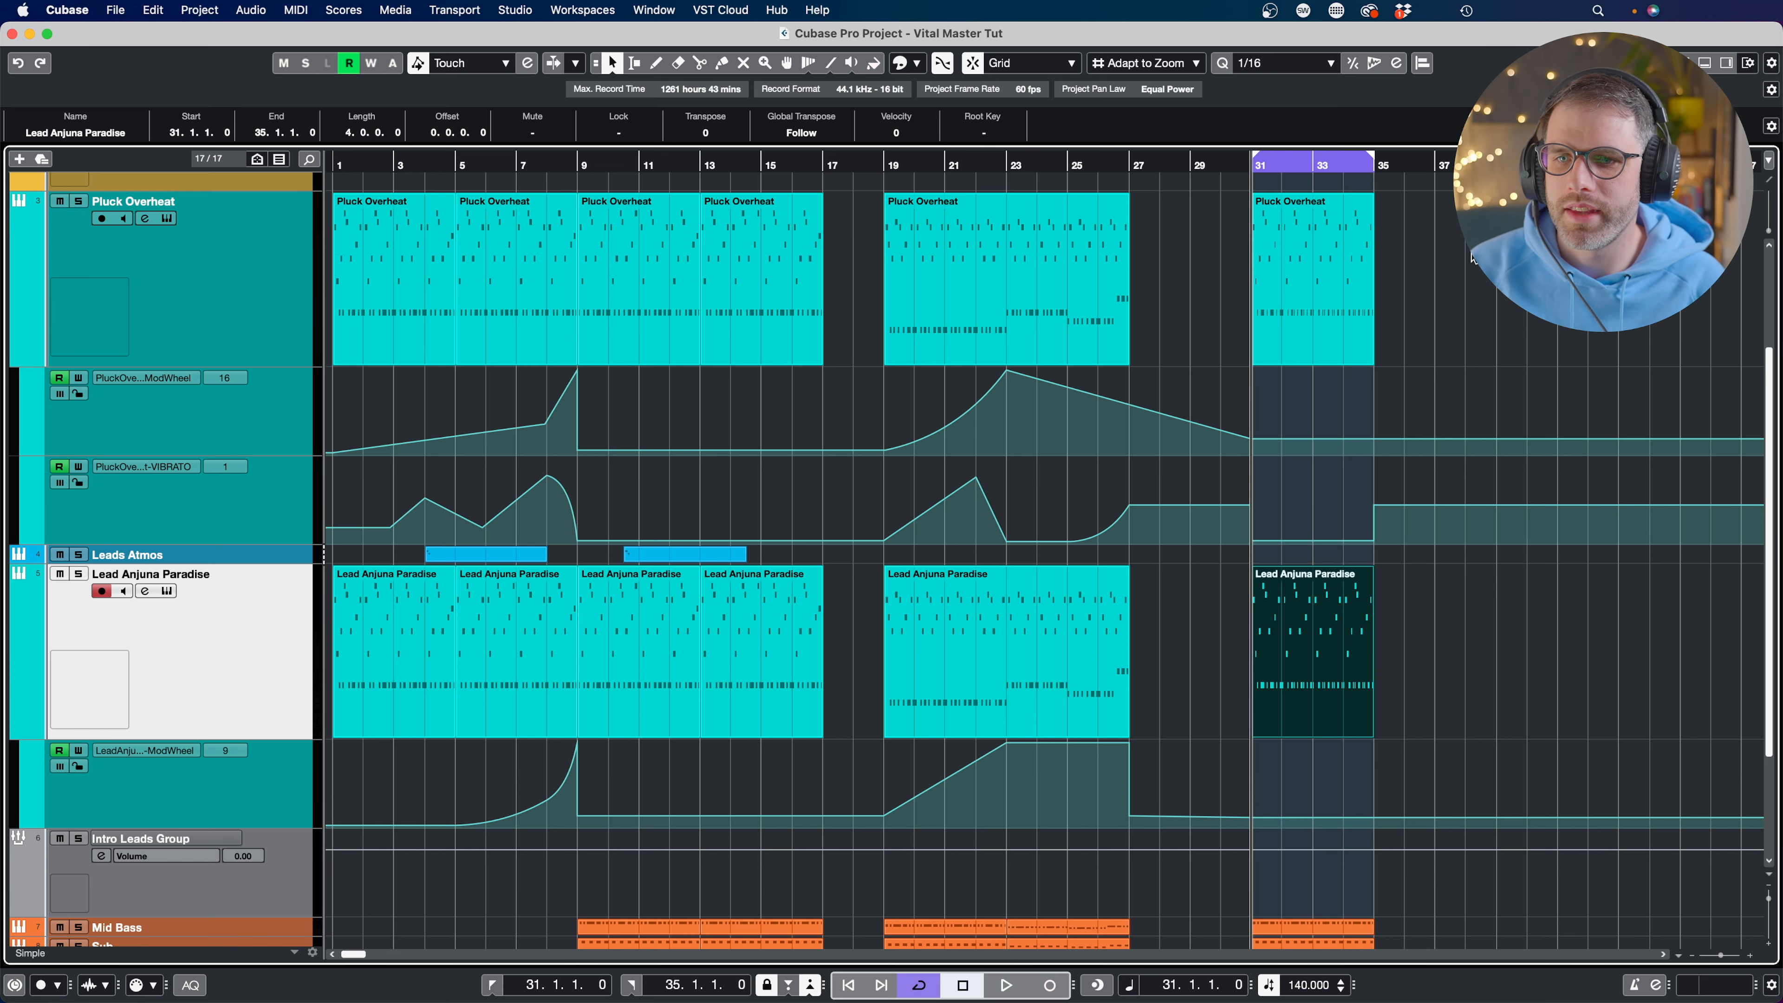
# Duplicate the Lead Anjuna Paradise part at bar 31 so the copy starts at bar 35
pyautogui.scroll(-3, 1419, 355)
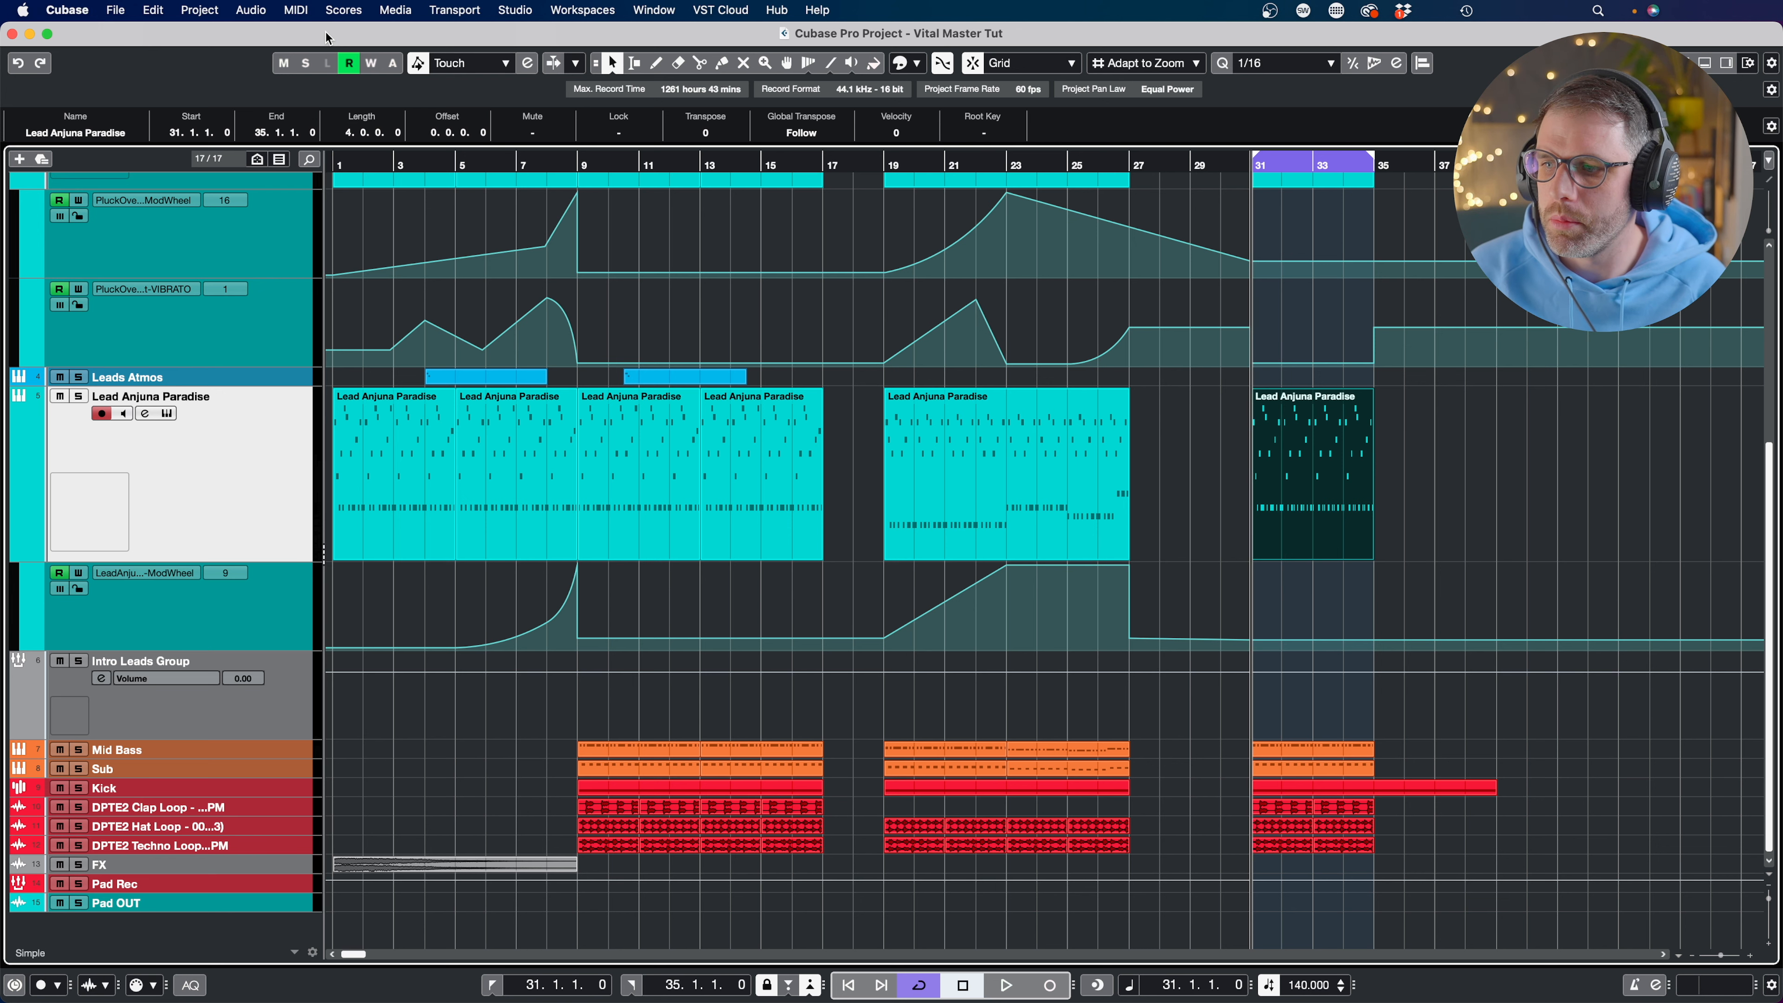
pyautogui.click(1233, 414)
pyautogui.scroll(3, 1233, 414)
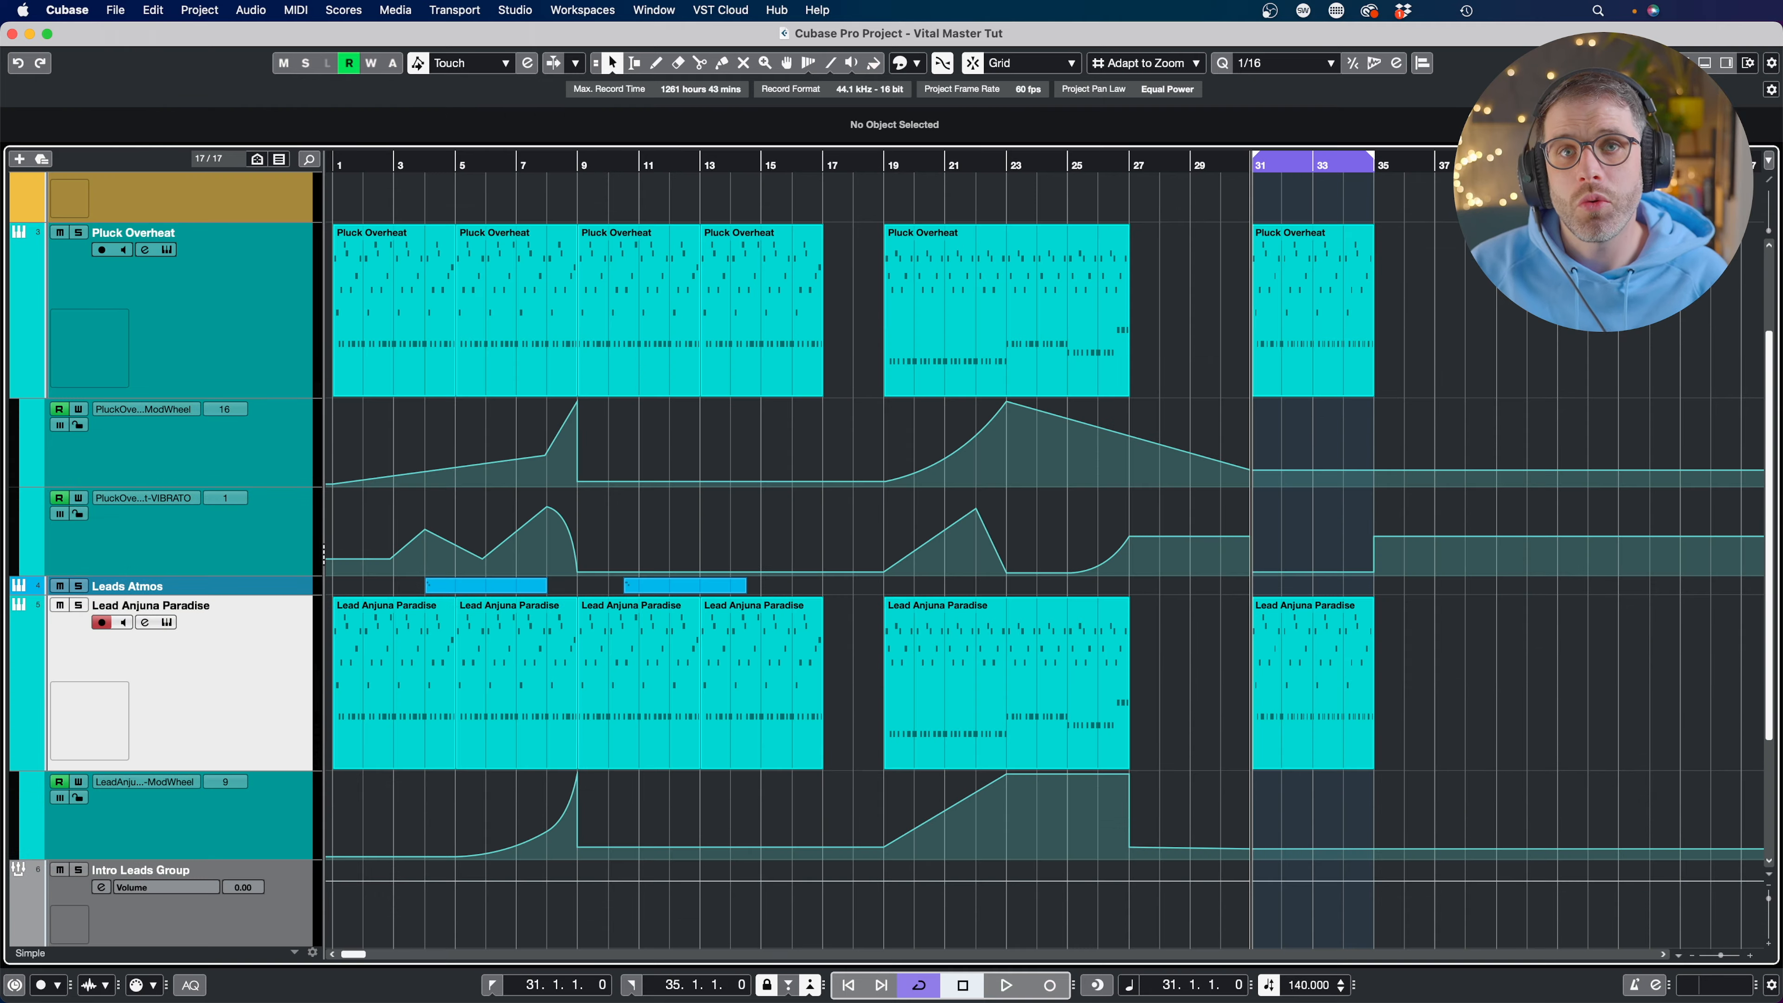
pyautogui.click(1298, 728)
pyautogui.press('super+d')
pyautogui.scroll(-2, 1405, 667)
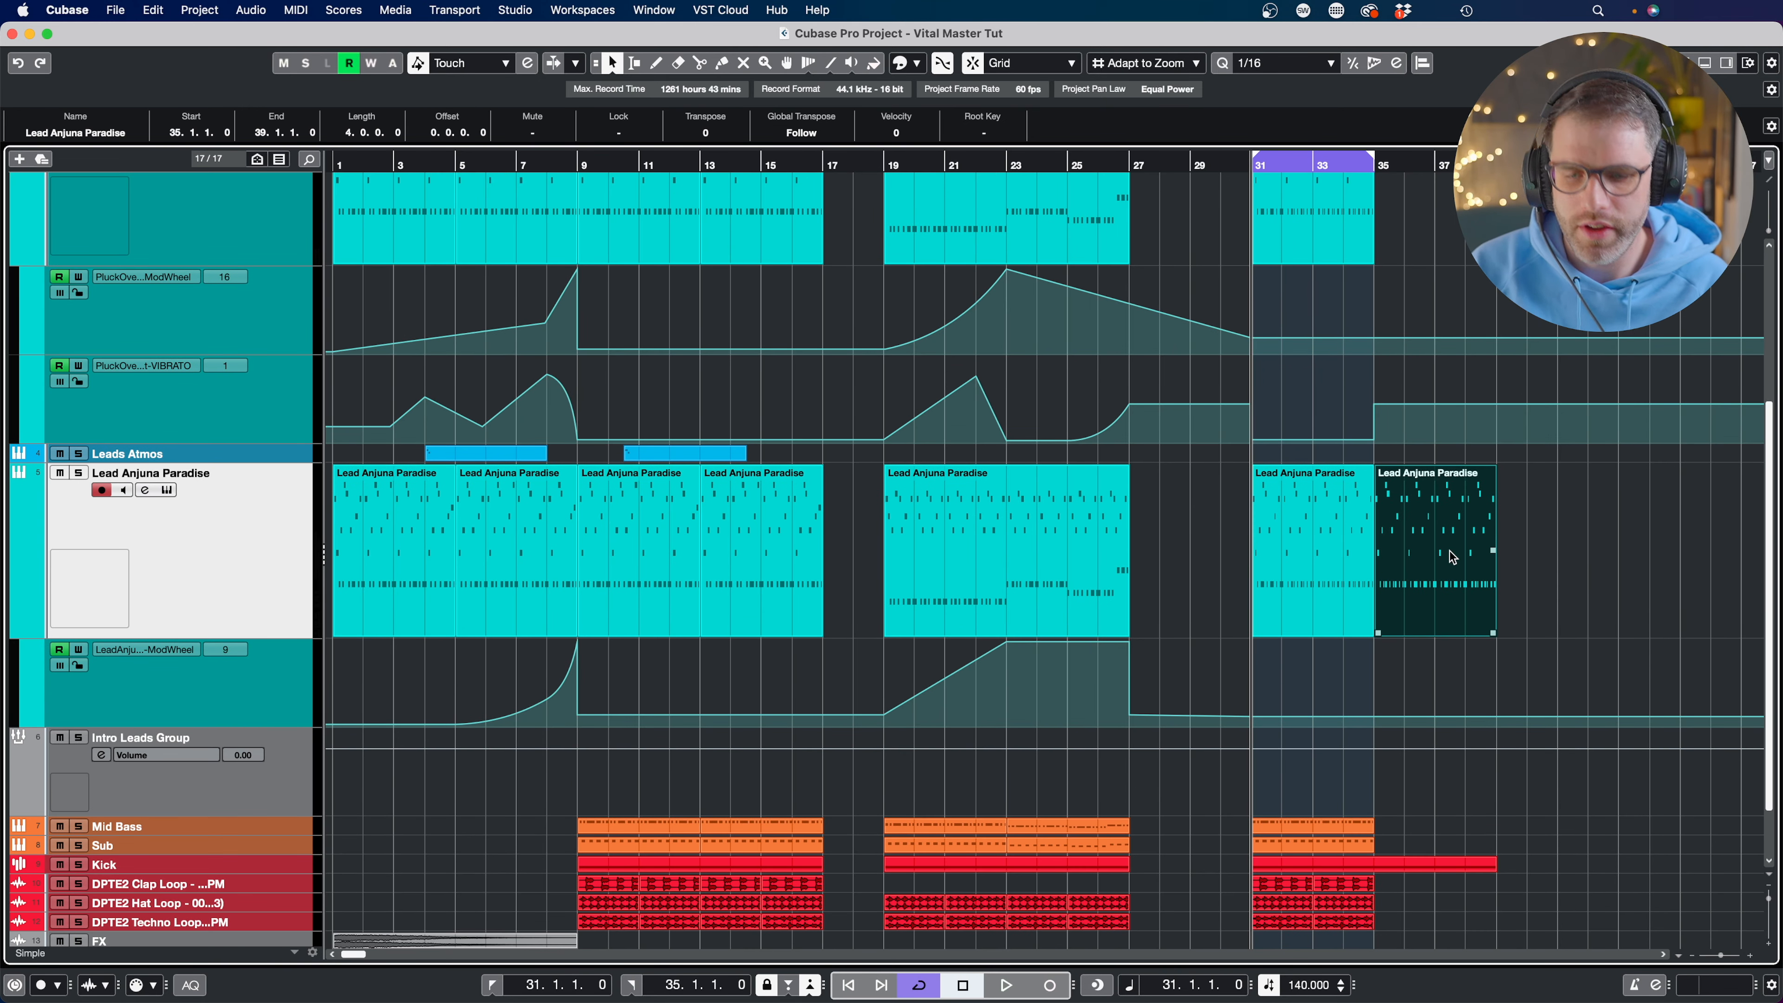
# Set the loop range to the duplicated part, bars 35 to 39, and open it in the Key Editor
pyautogui.press('p')
pyautogui.click(1524, 574)
pyautogui.doubleClick(1457, 534)
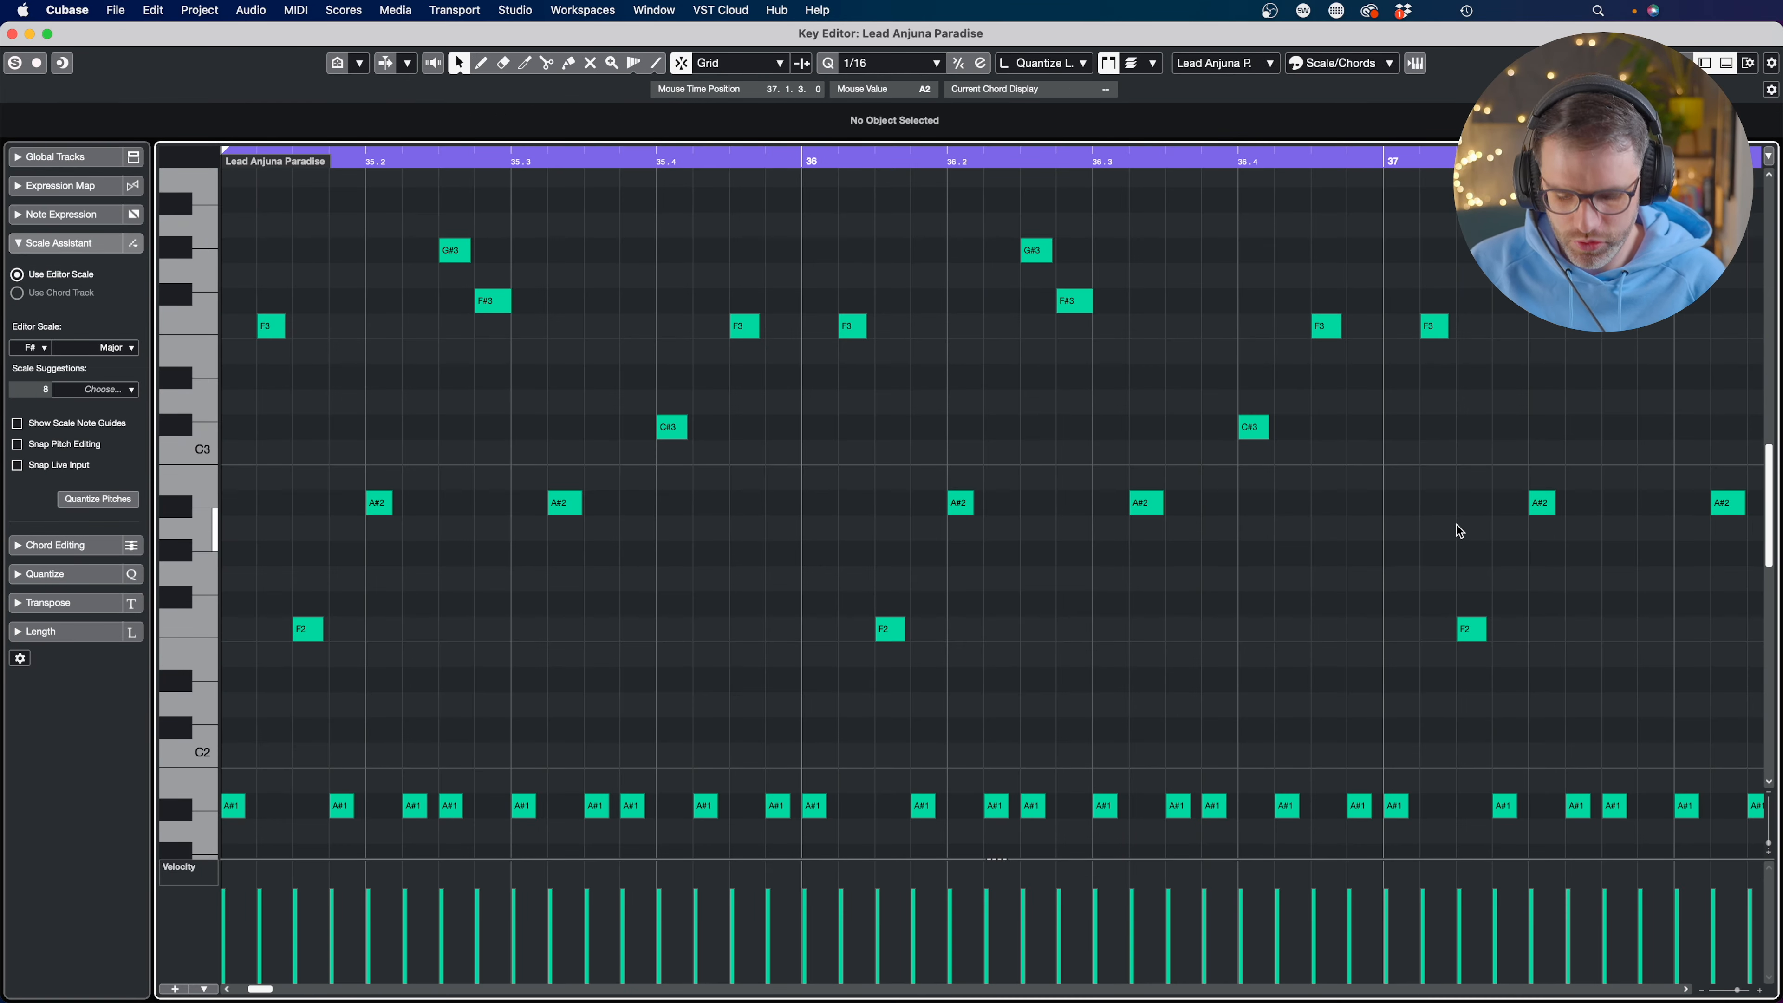
pyautogui.scroll(-5, 1405, 512)
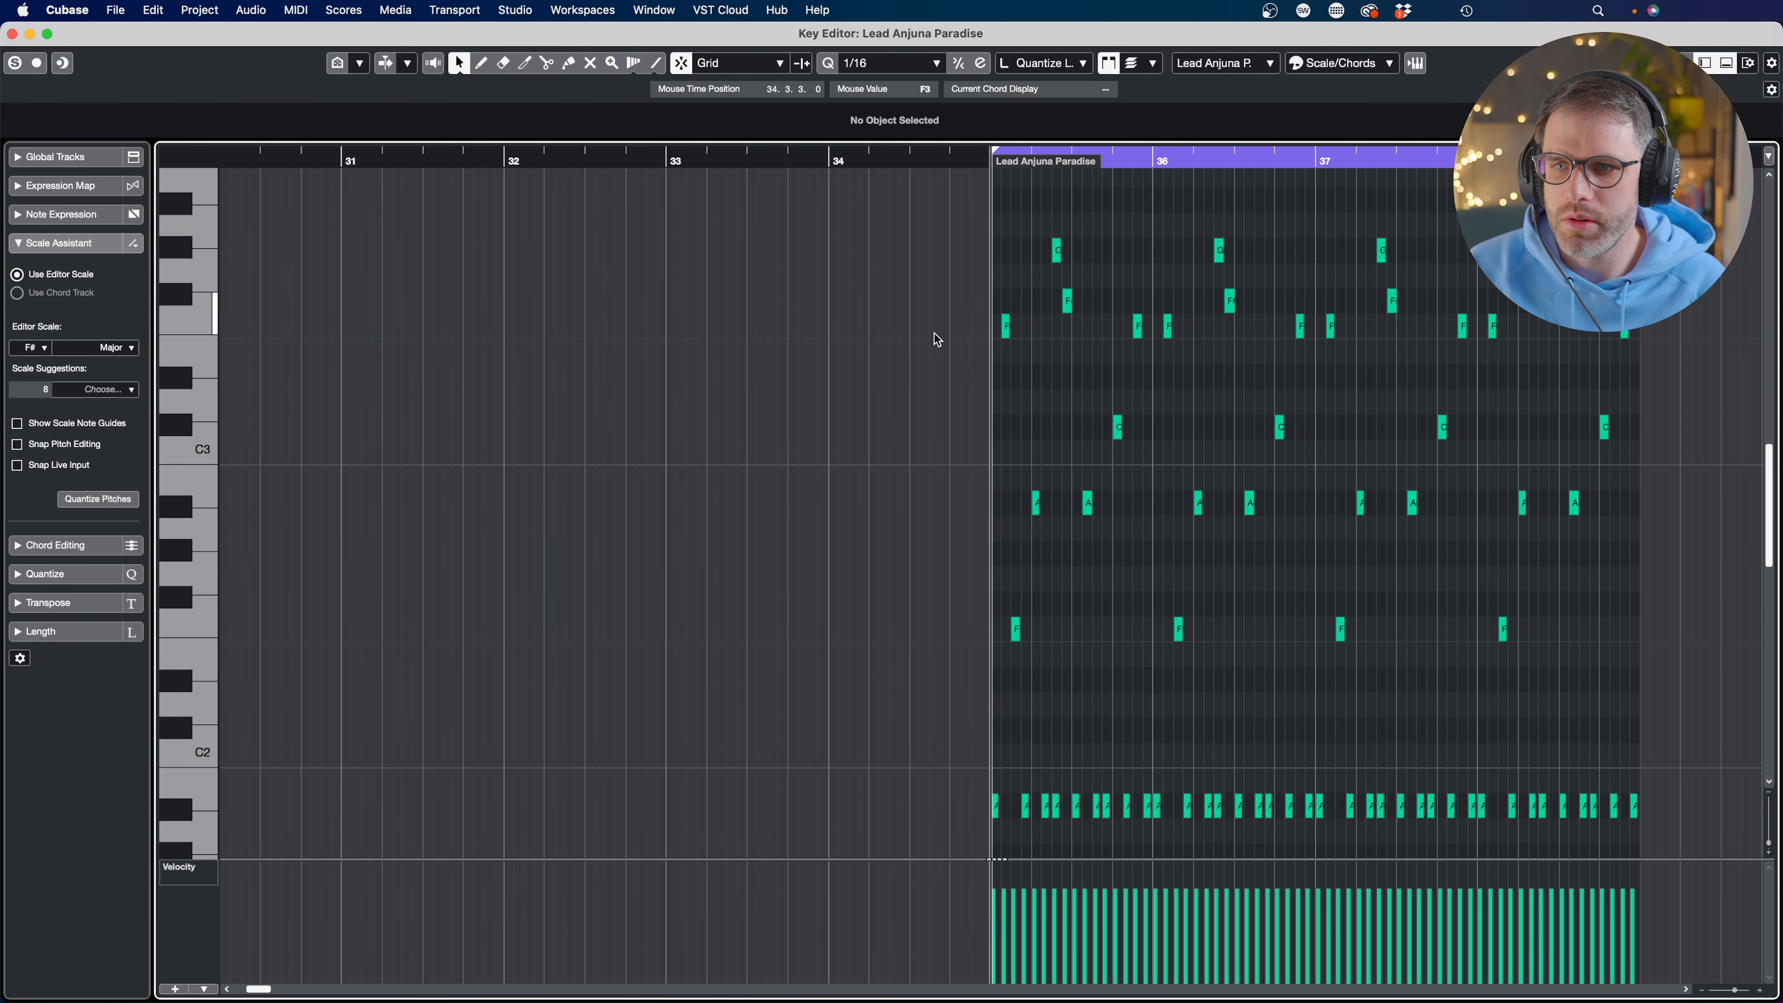
pyautogui.hscroll(5, 935, 337)
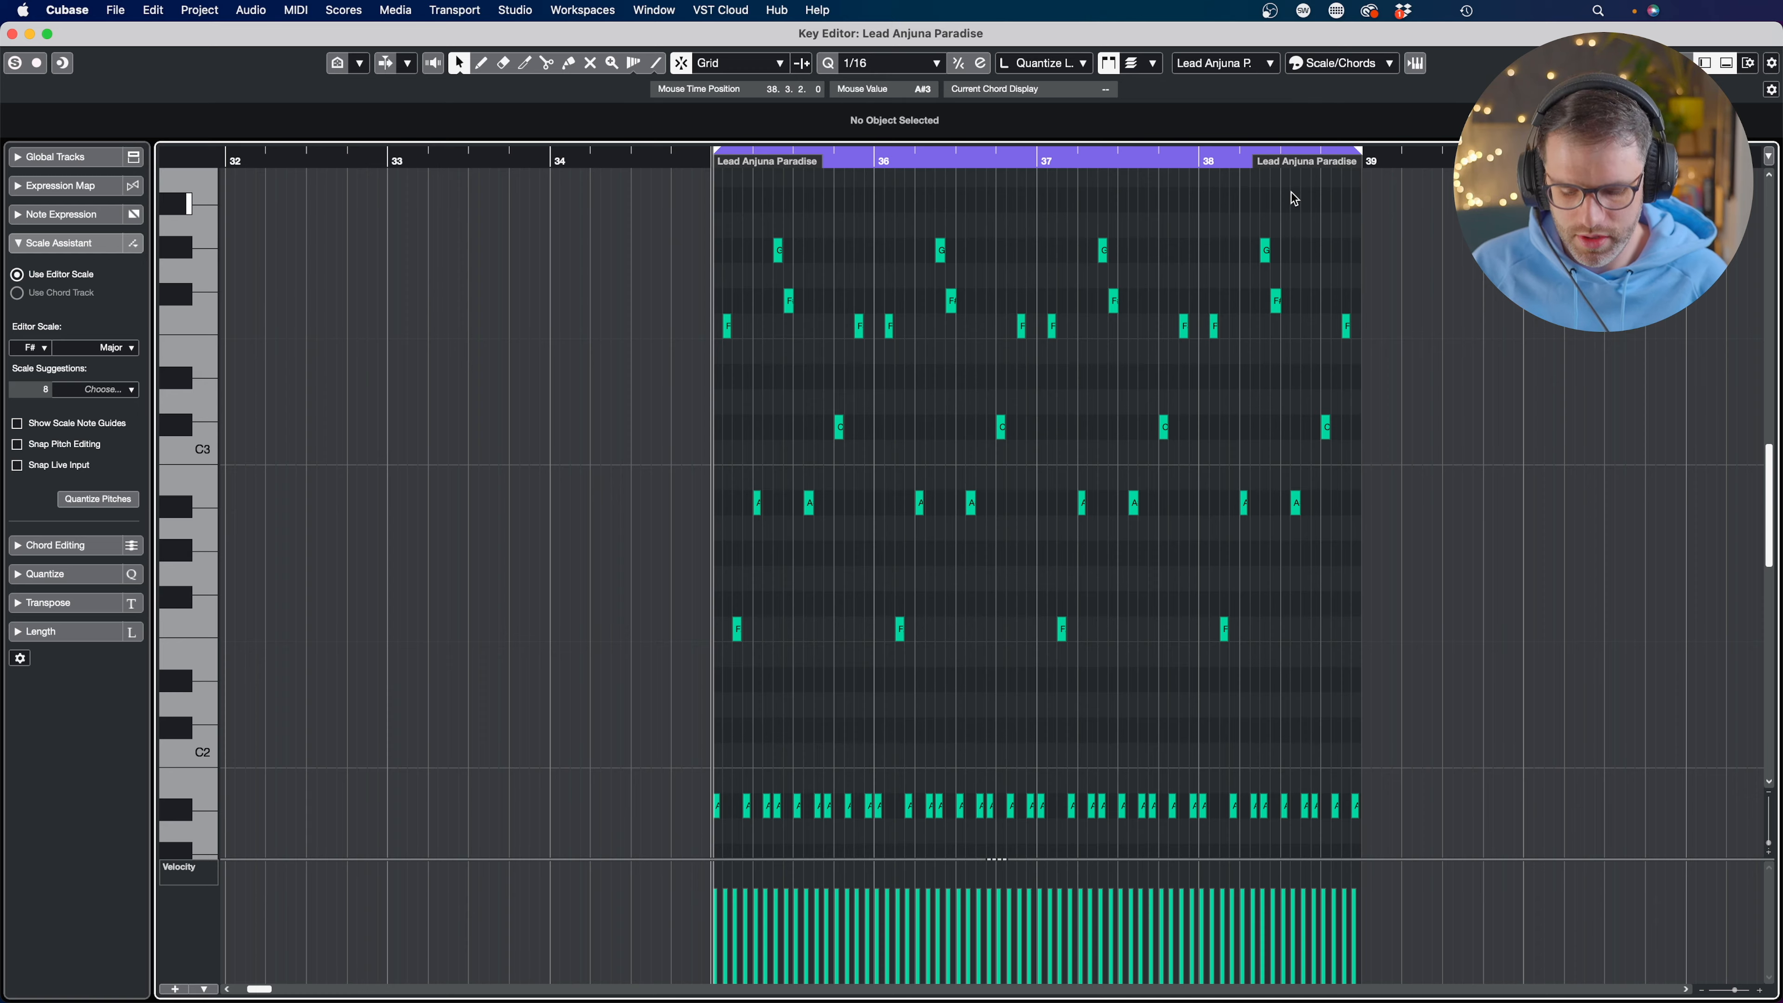
pyautogui.scroll(5, 1344, 237)
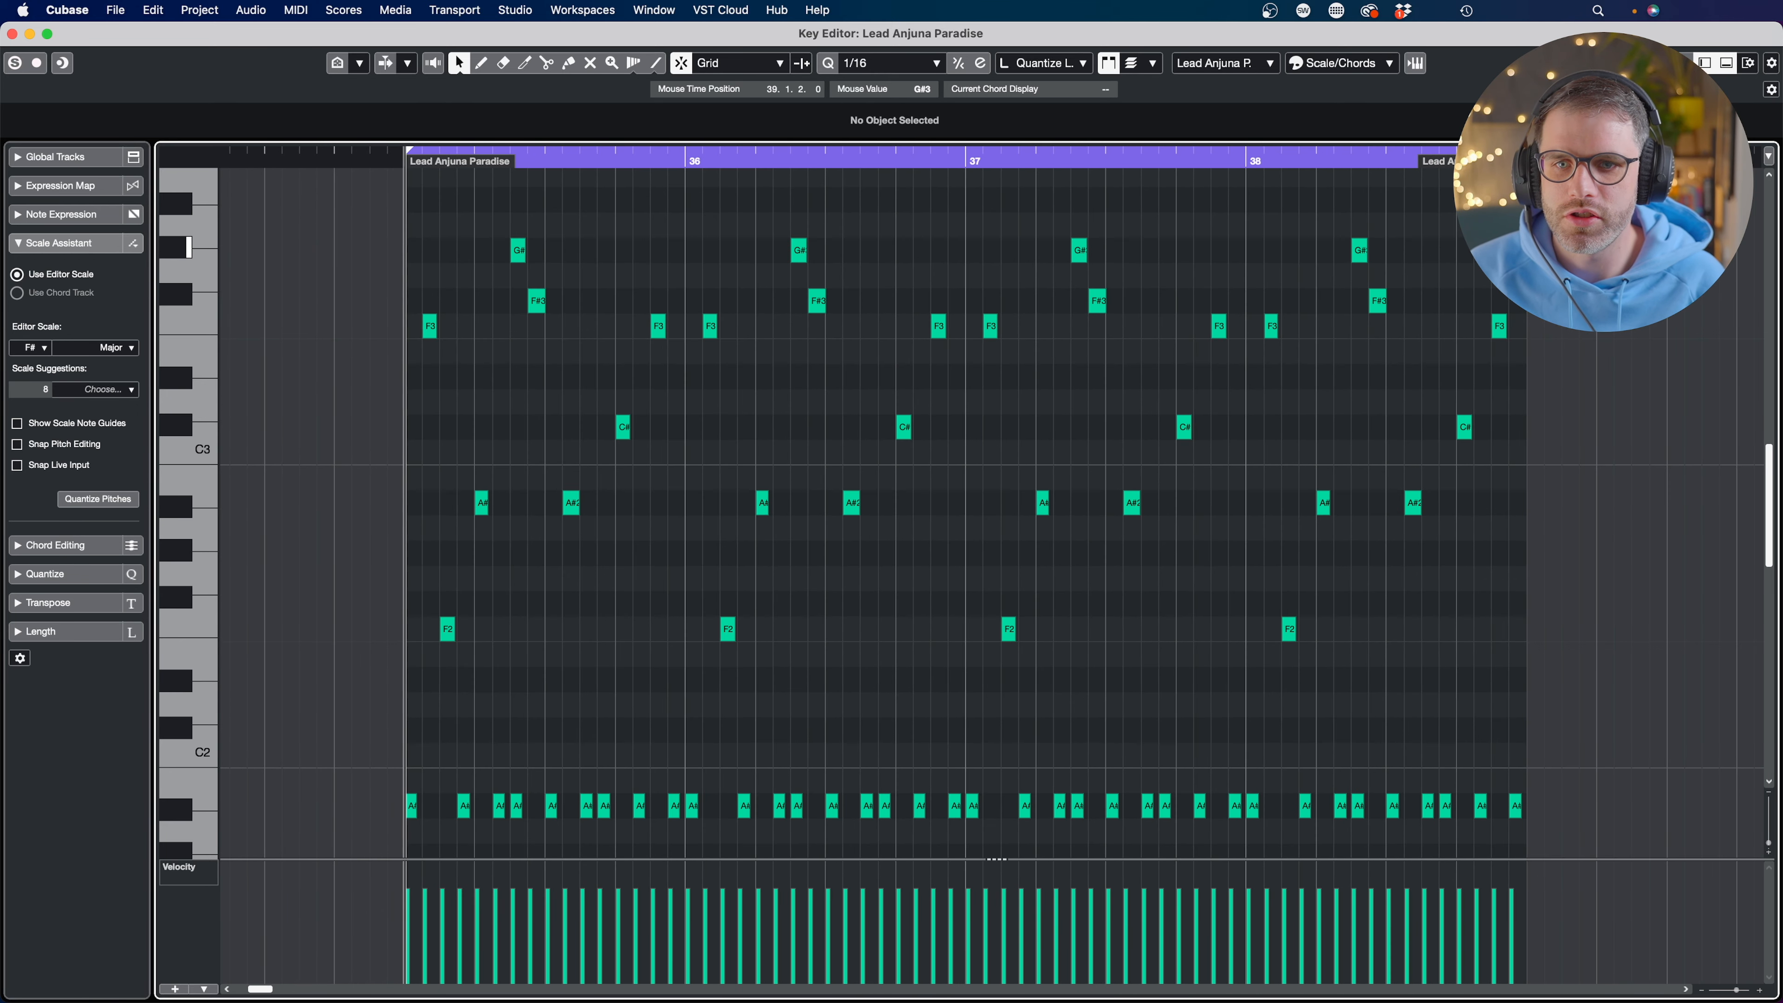
# Lower the last F3 note in bar 38 to D#3
pyautogui.click(1500, 326)
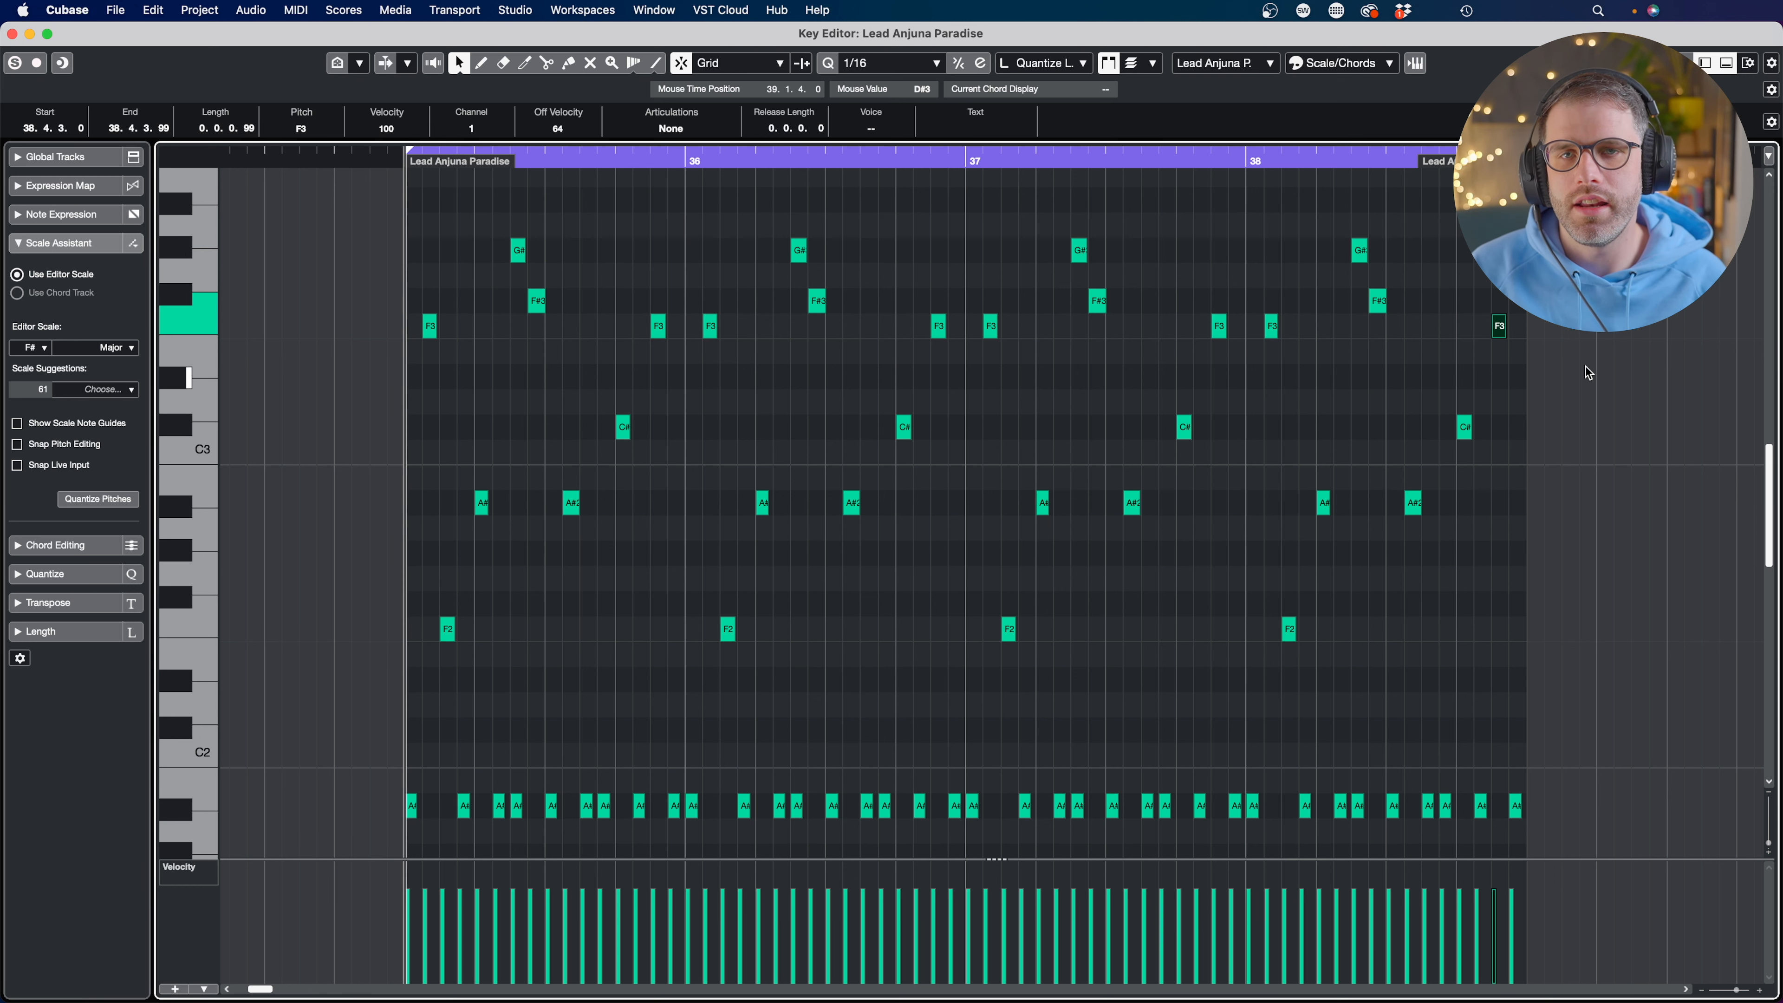
pyautogui.press('Down')
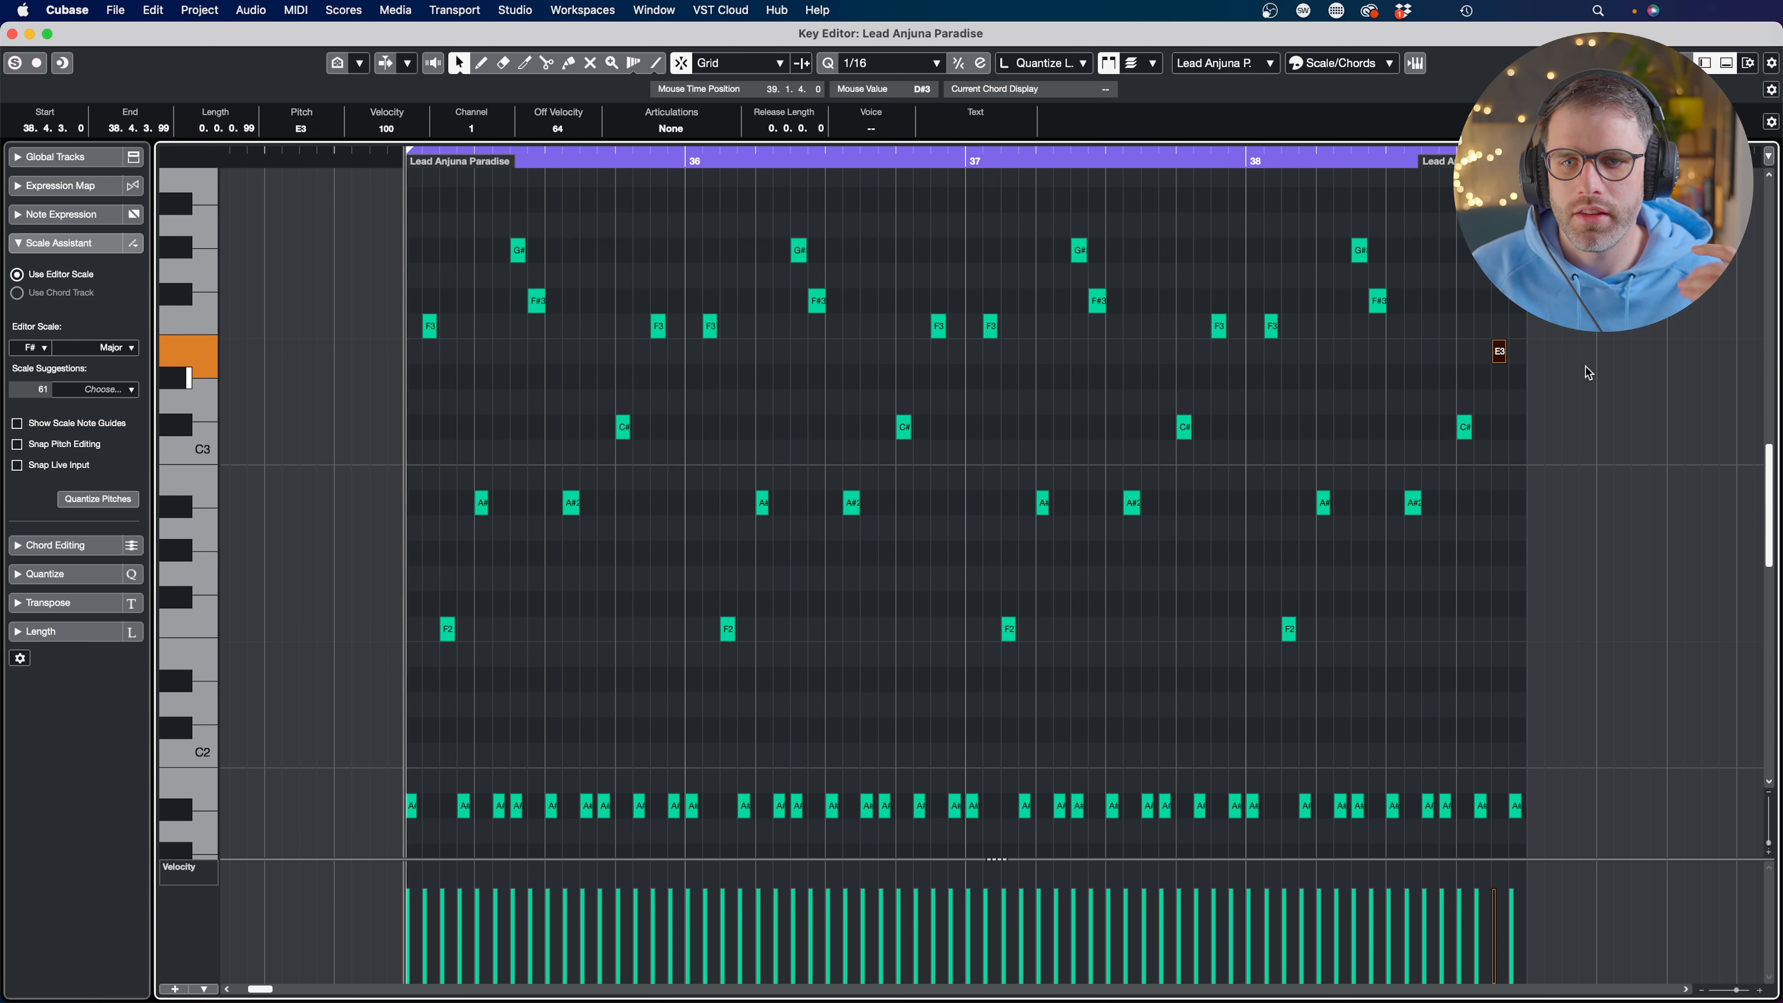
pyautogui.press('Down')
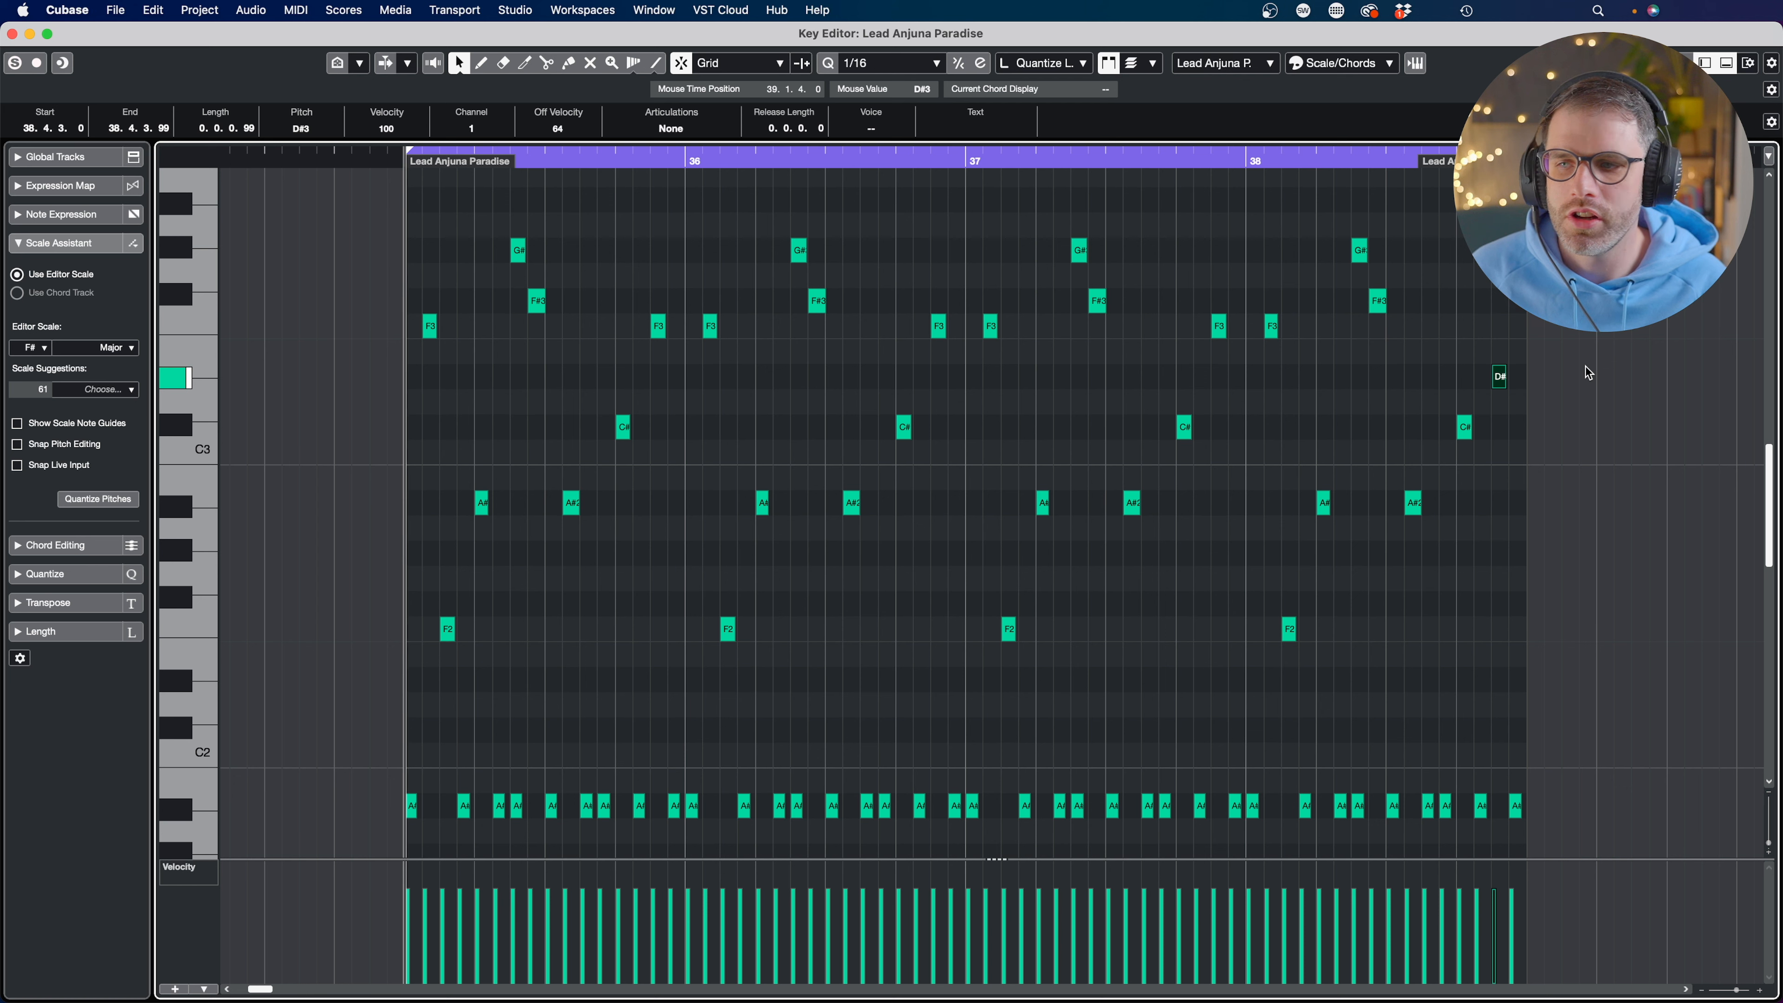
pyautogui.click(1584, 370)
# Play the loop from bar 35 to hear the arpeggio with the changed last note
pyautogui.press('space')
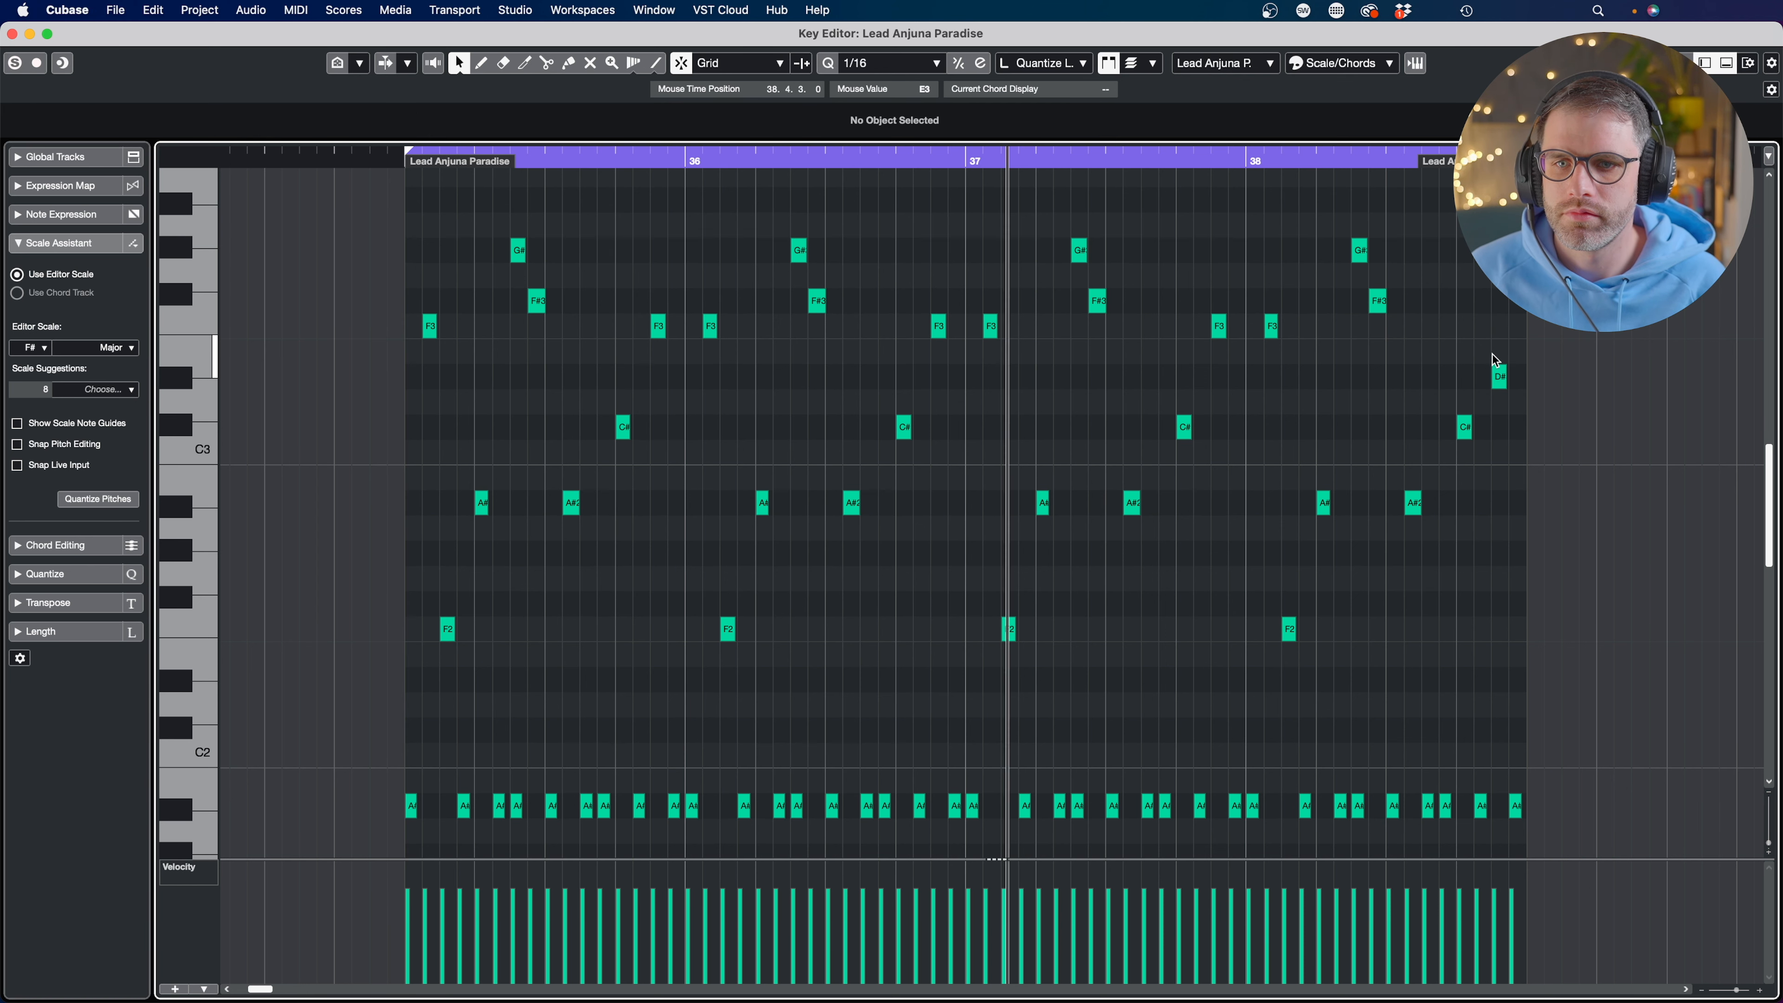
pyautogui.click(1501, 375)
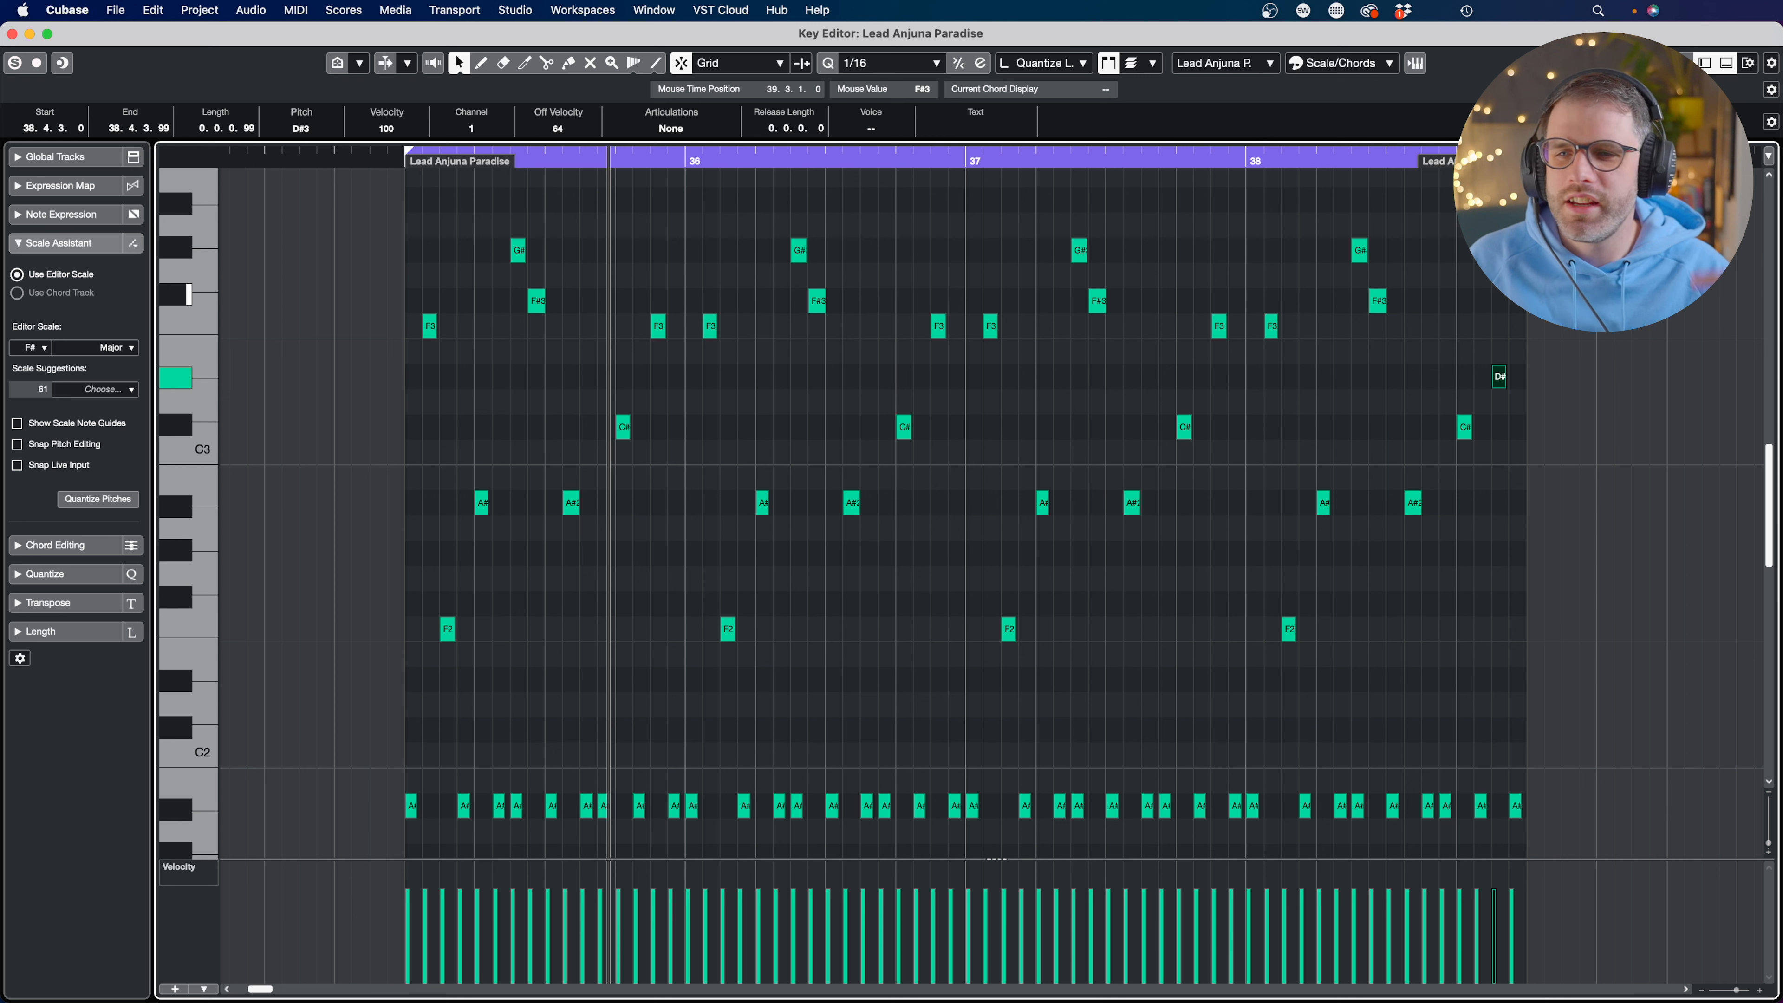
pyautogui.click(1603, 300)
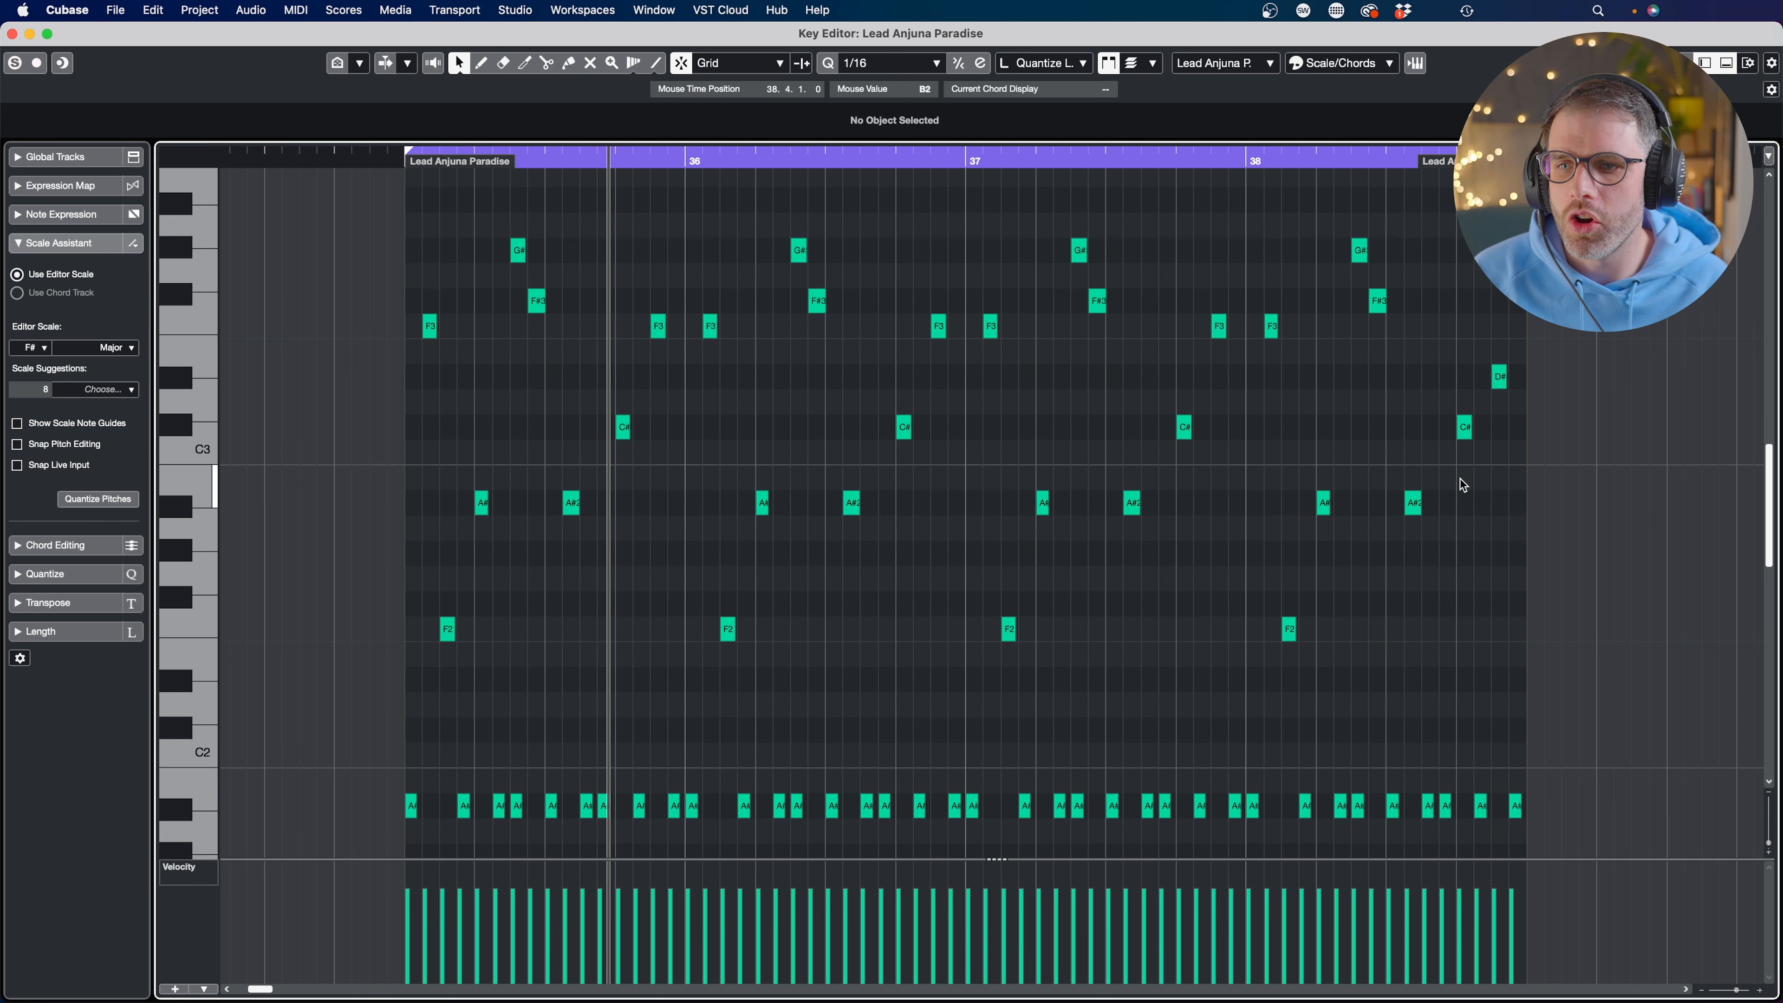
# Lower the arpeggio notes above F2 in bars 37 and 38 to G#2, A#2, C#3, D#3 and F3, and the last note to B2
pyautogui.moveTo(1457, 489); pyautogui.dragTo(1100, 495)
pyautogui.press('Down')
pyautogui.press('Down')
pyautogui.press('Down')
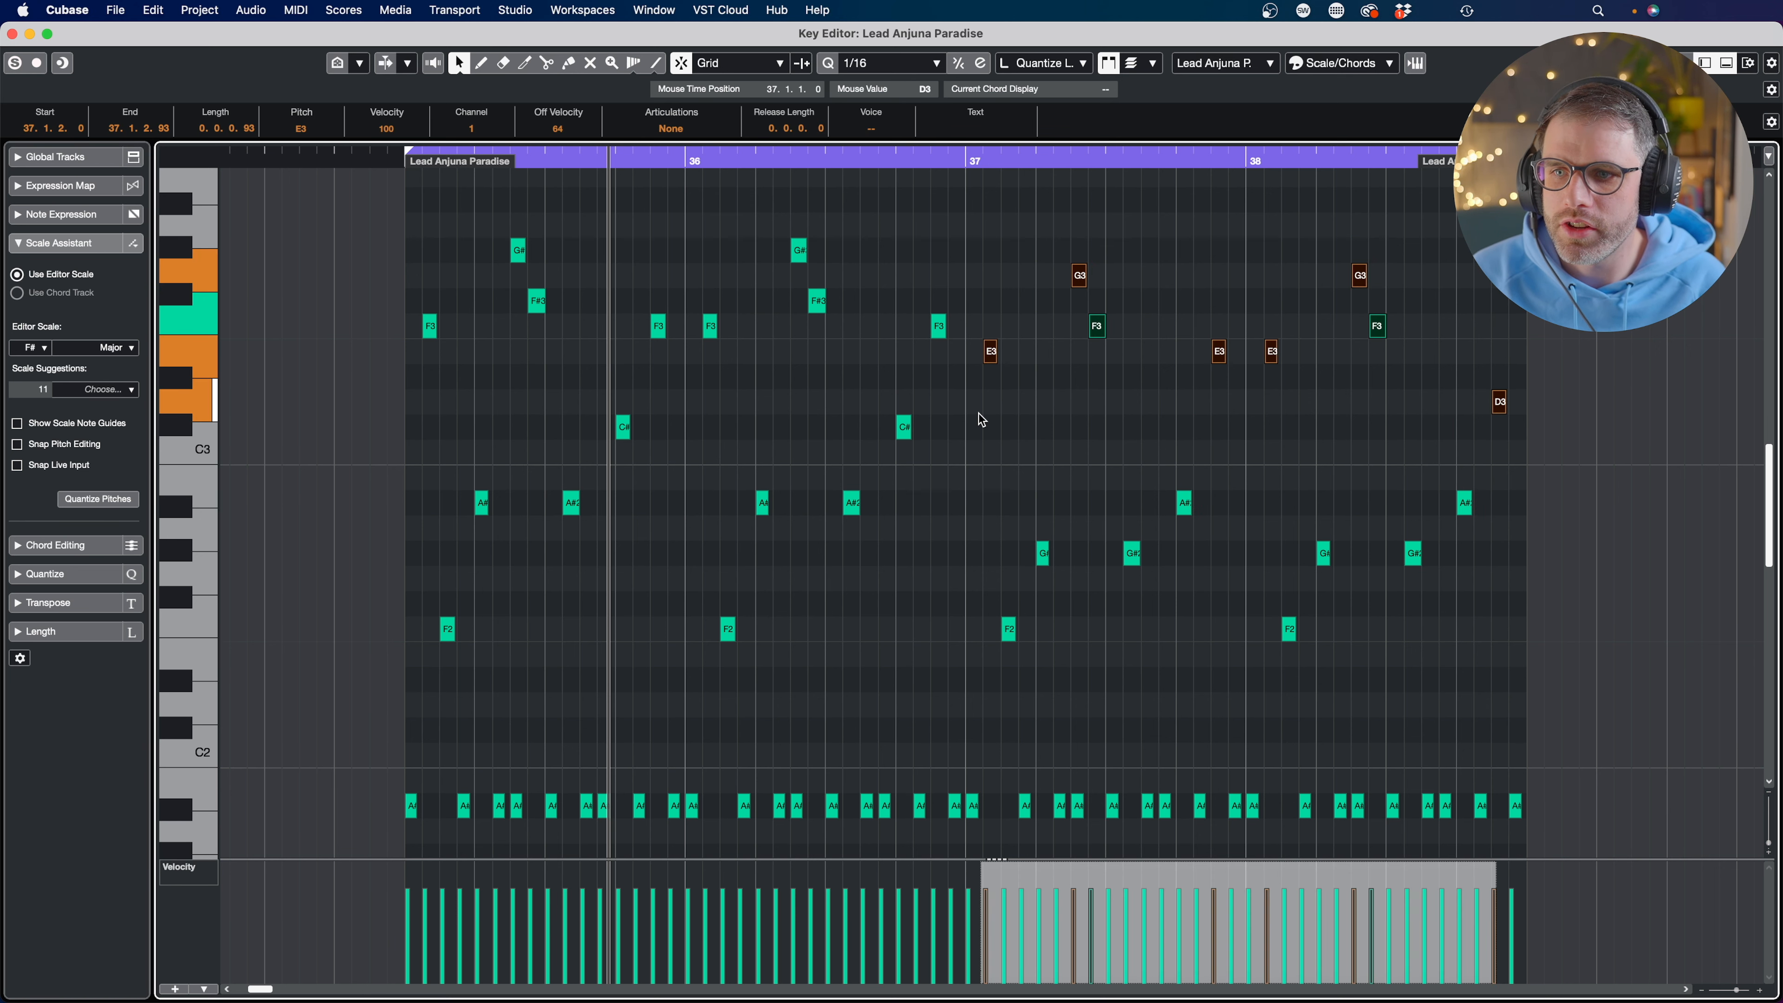
pyautogui.moveTo(964, 401); pyautogui.dragTo(1554, 478)
pyautogui.press('Down')
pyautogui.press('Up')
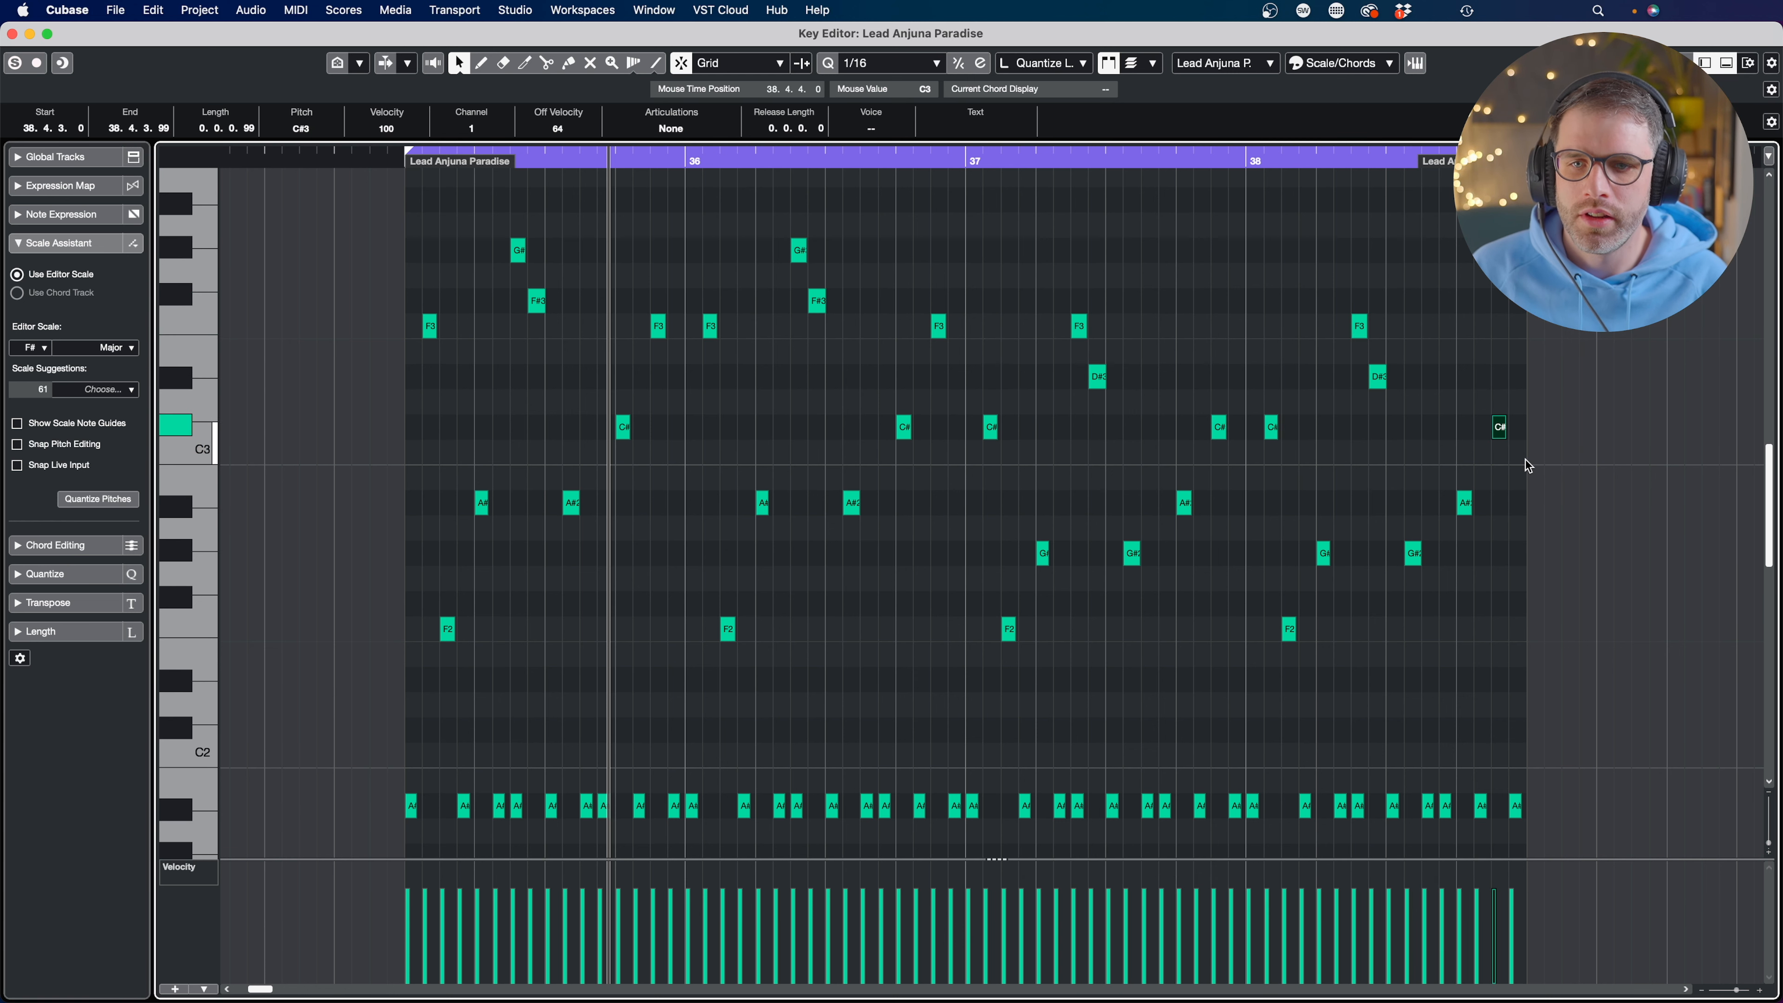
pyautogui.press('Down')
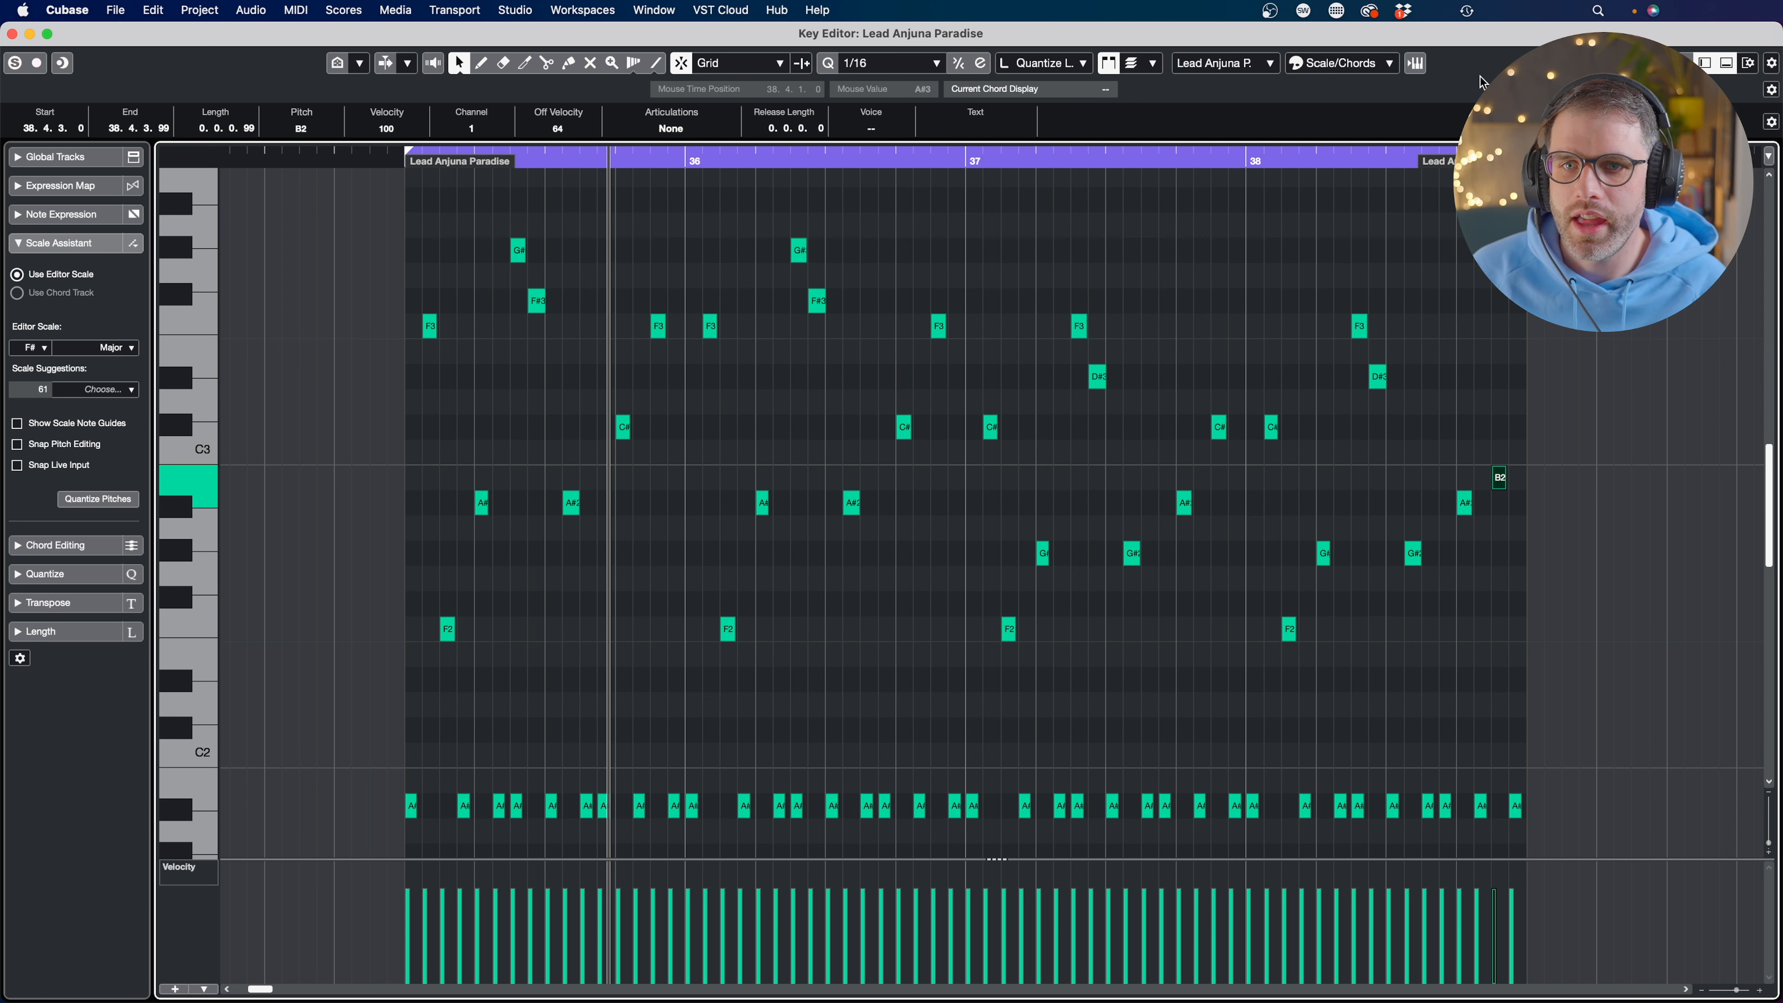
# Loop bars 37 to 39 and play the transposed arpeggio
pyautogui.click(966, 160)
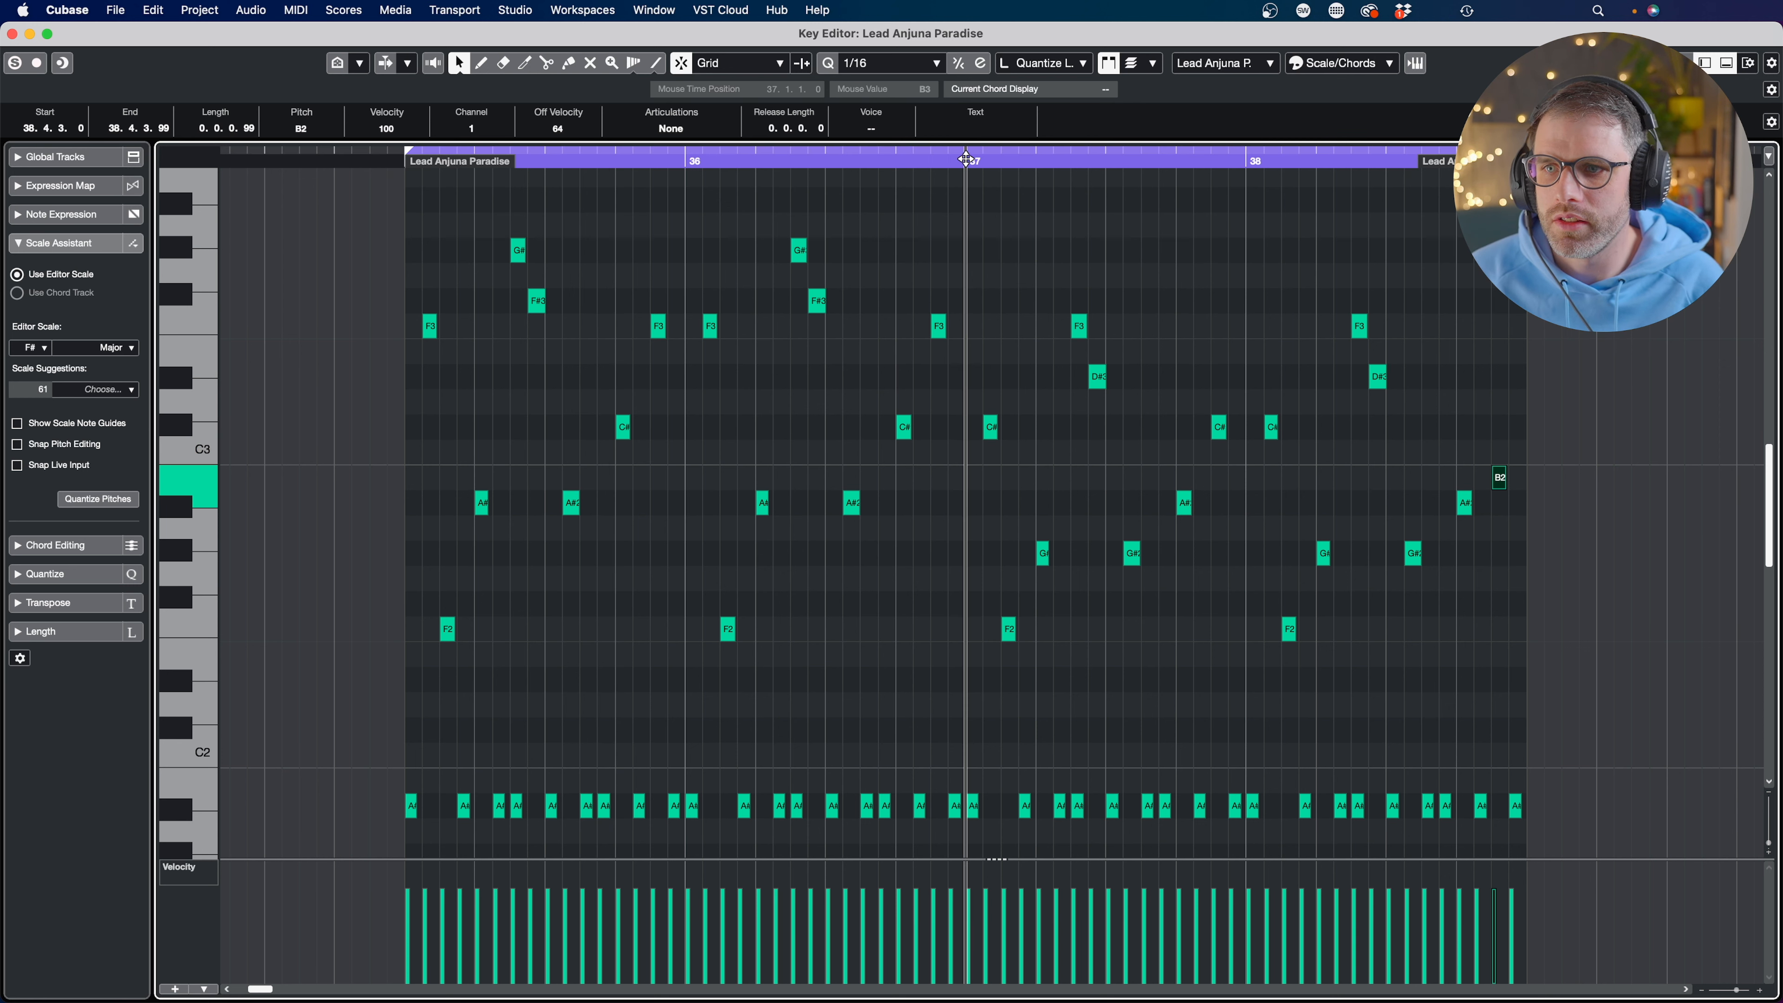
pyautogui.press('space')
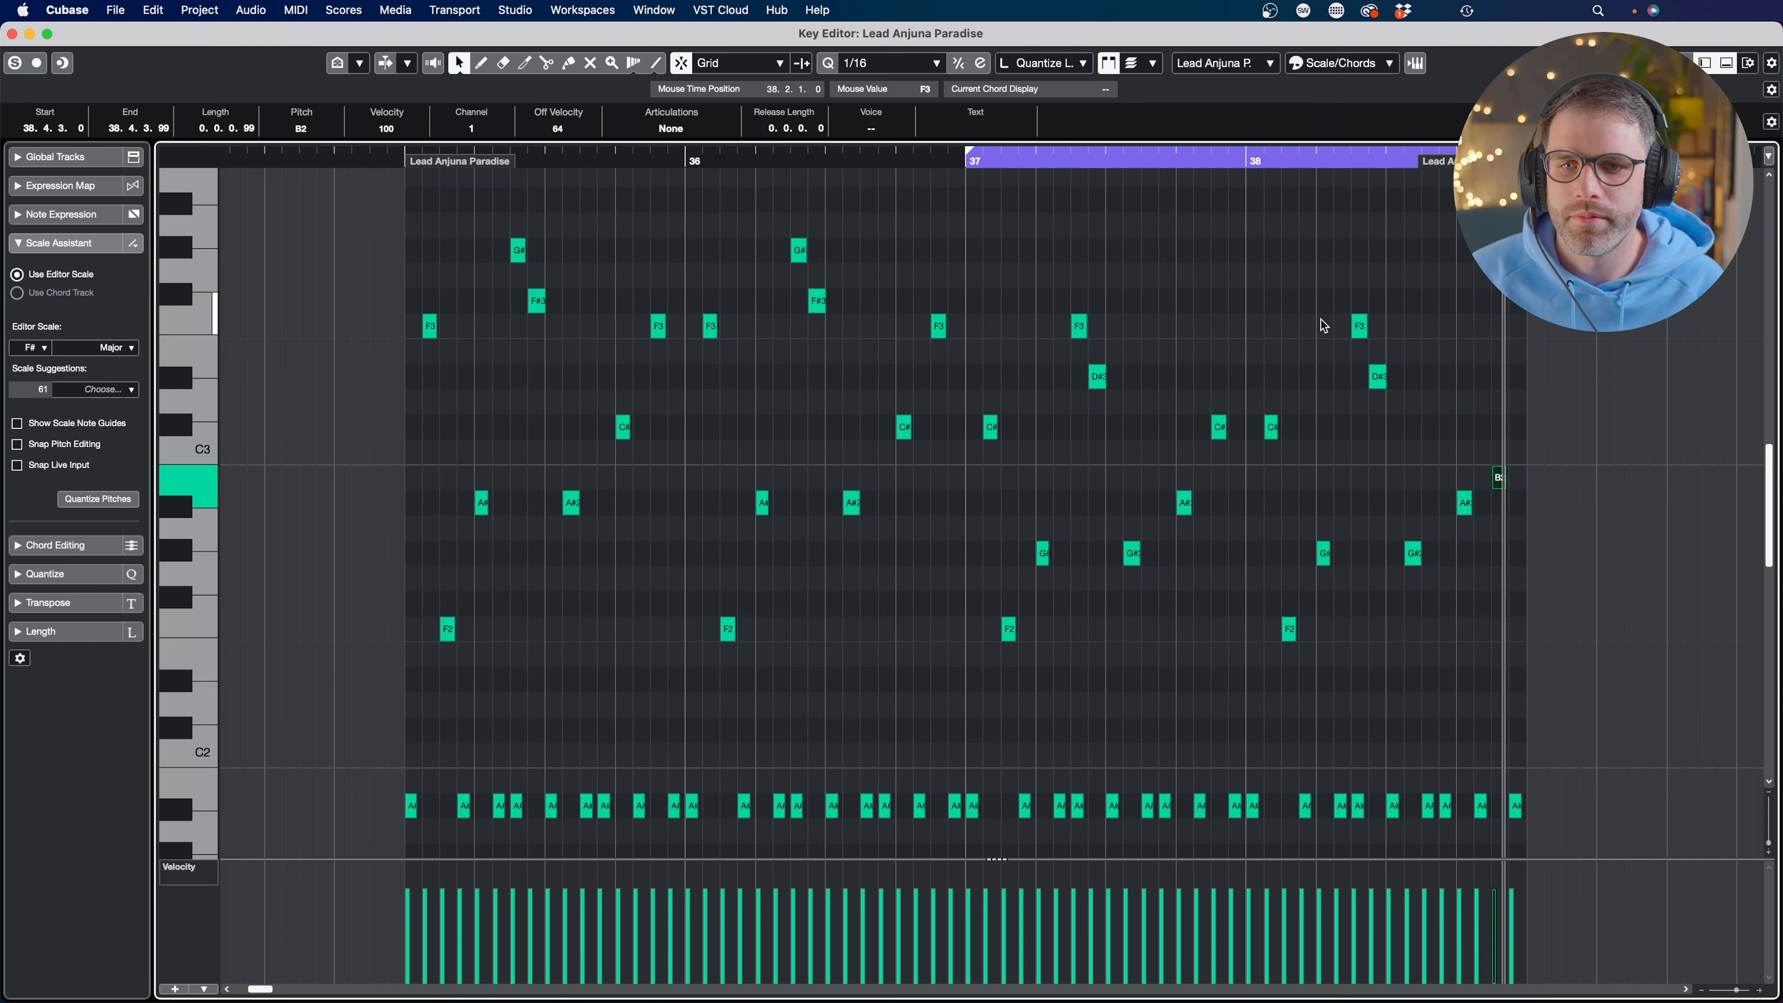
# Set the Lead Anjuna Paradise ModWheel point at bar 35 to about 12 and reopen the part starting there for note editing
pyautogui.press('Return')
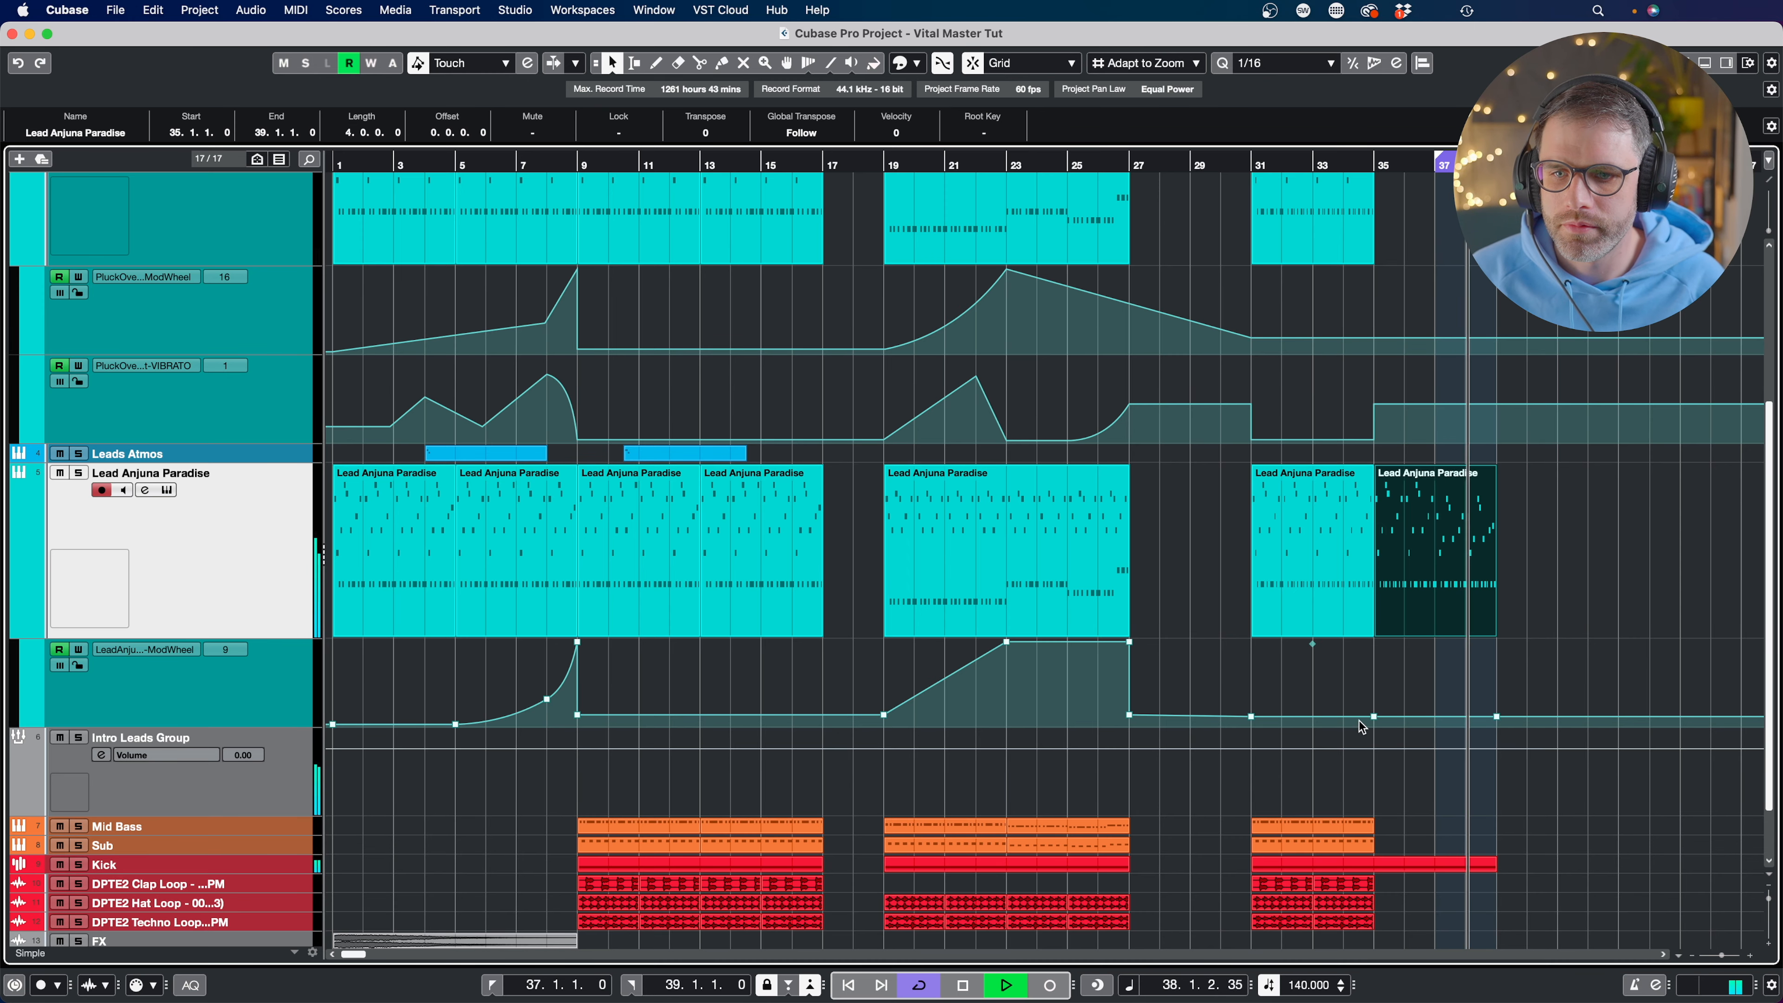
pyautogui.click(1374, 717)
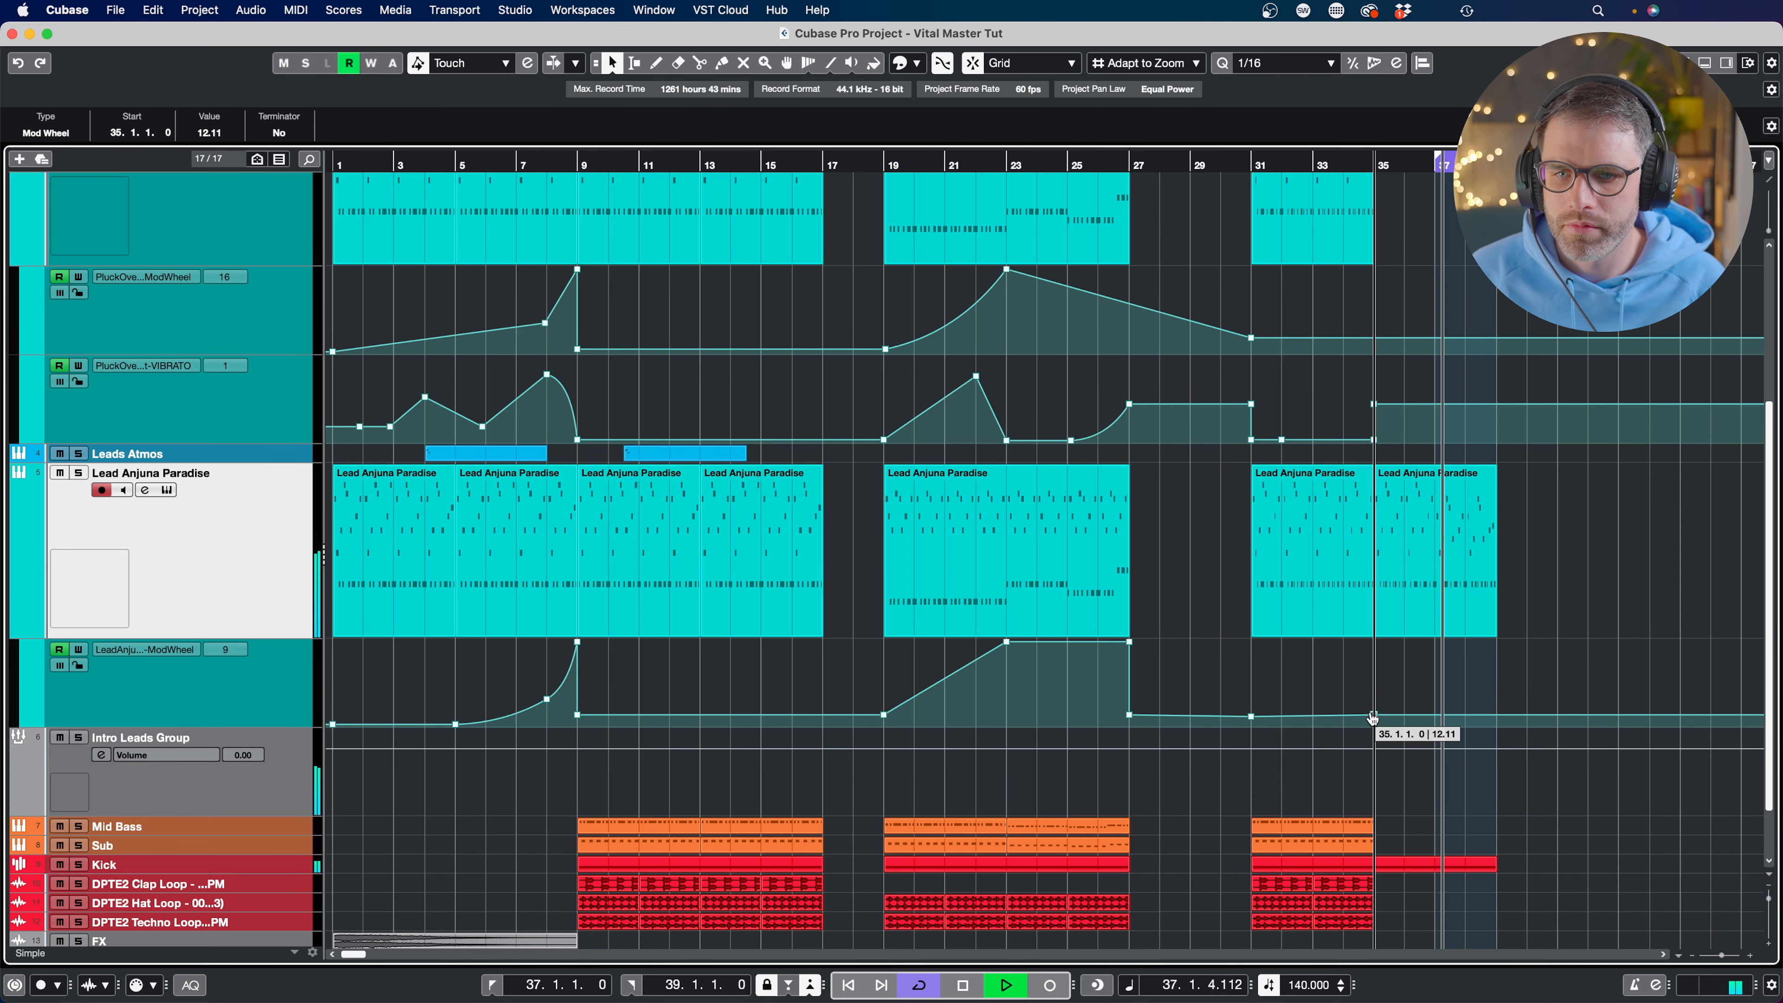
pyautogui.doubleClick(1395, 585)
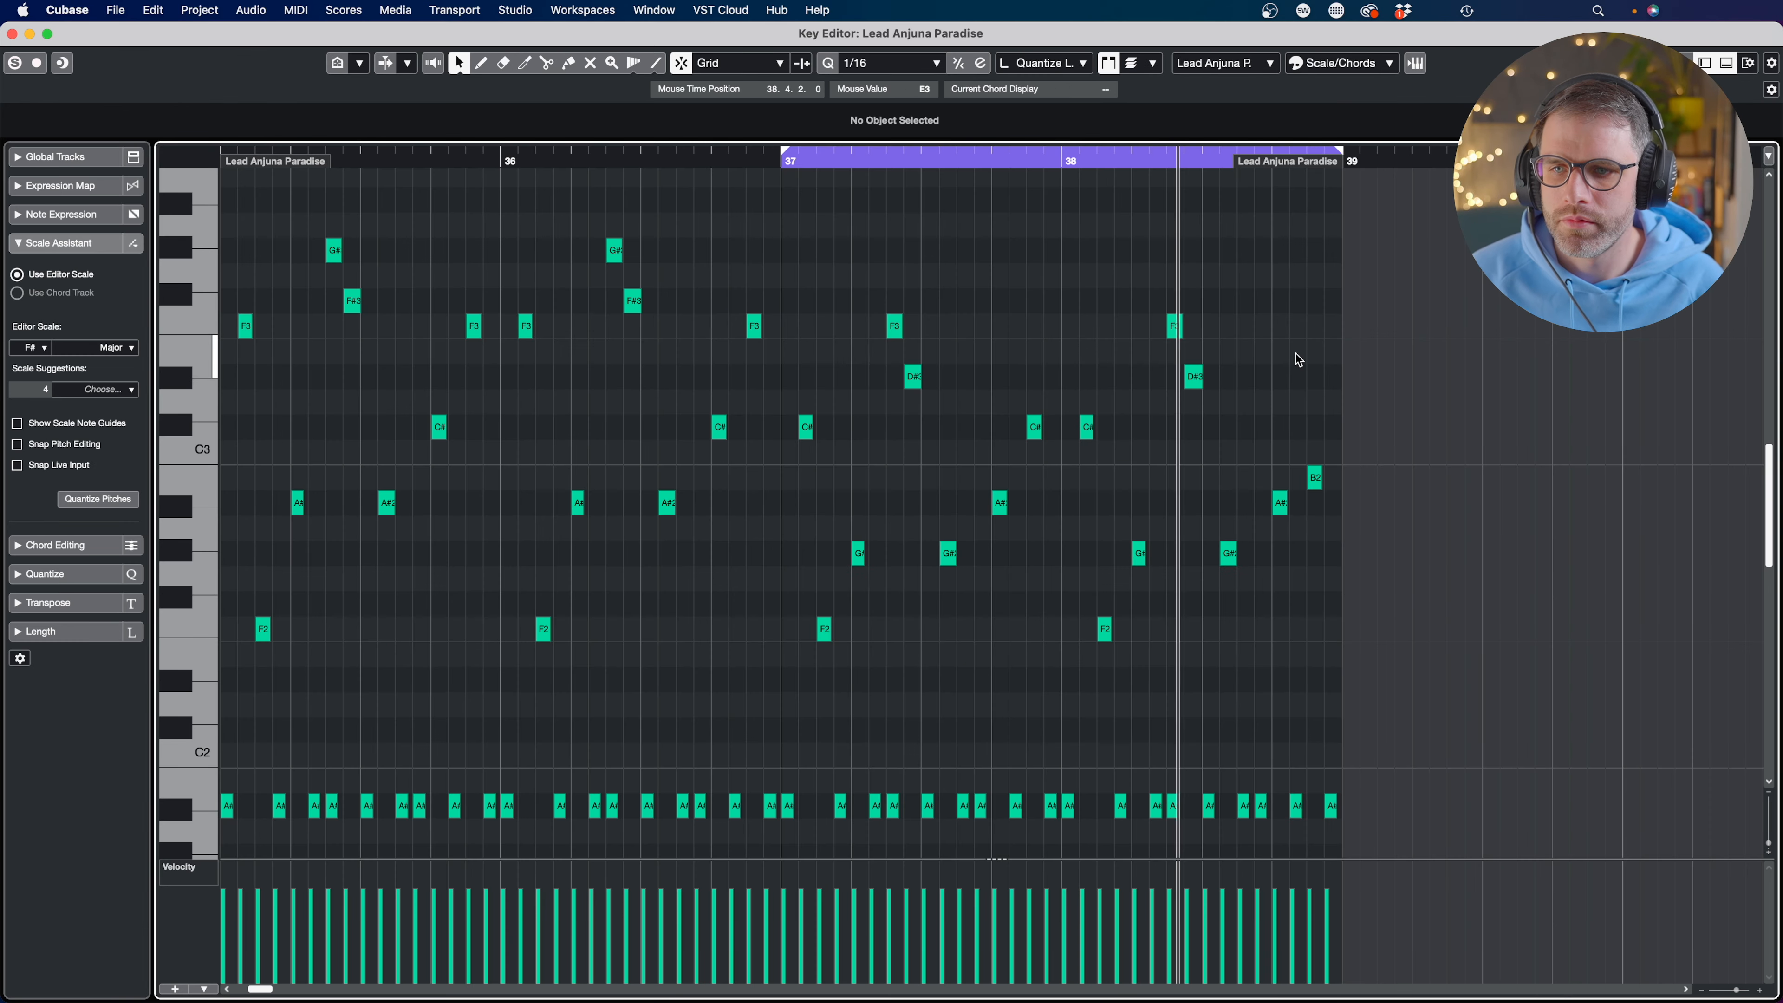
# Try lowering the repeated A#1 notes in bars 37 and 38 to F#1 while the loop plays
pyautogui.moveTo(1459, 805); pyautogui.dragTo(785, 801)
pyautogui.press('Down')
pyautogui.press('Down')
pyautogui.press('Down')
pyautogui.press('Down')
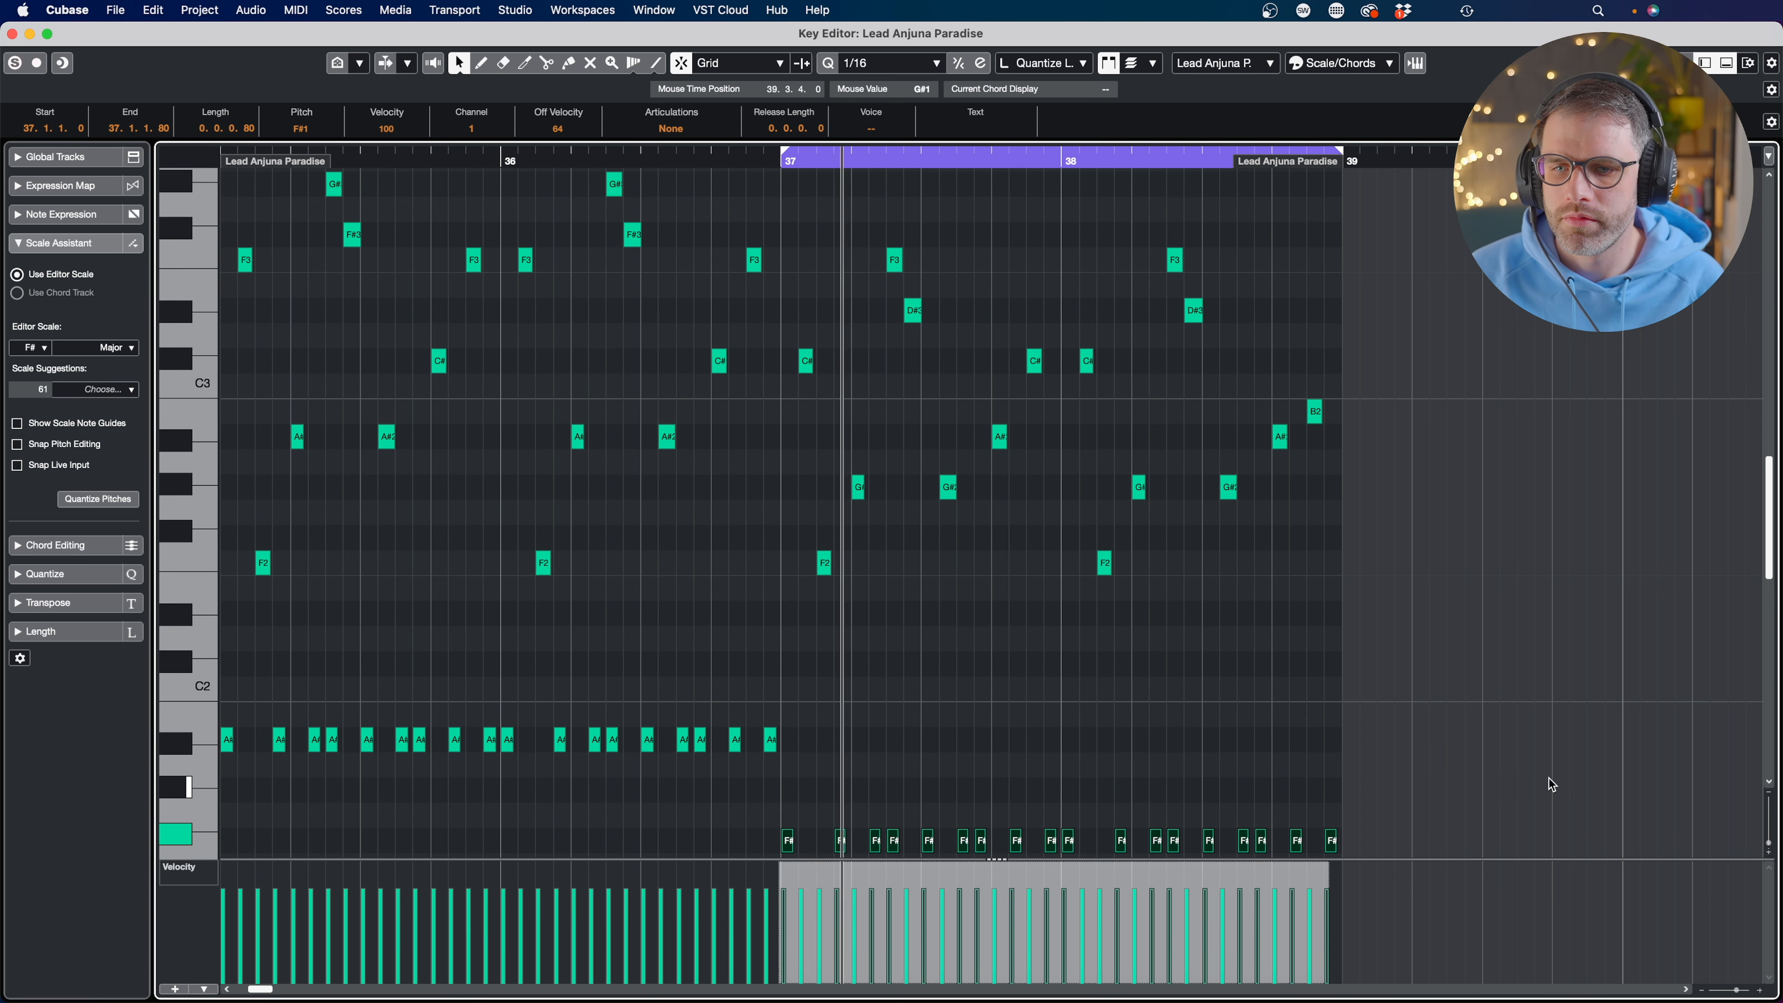
# Raise the repeated low notes in bars 37 and 38 back to A#1
pyautogui.moveTo(1552, 785); pyautogui.dragTo(772, 840)
pyautogui.press('Up')
pyautogui.press('Up')
pyautogui.press('Up')
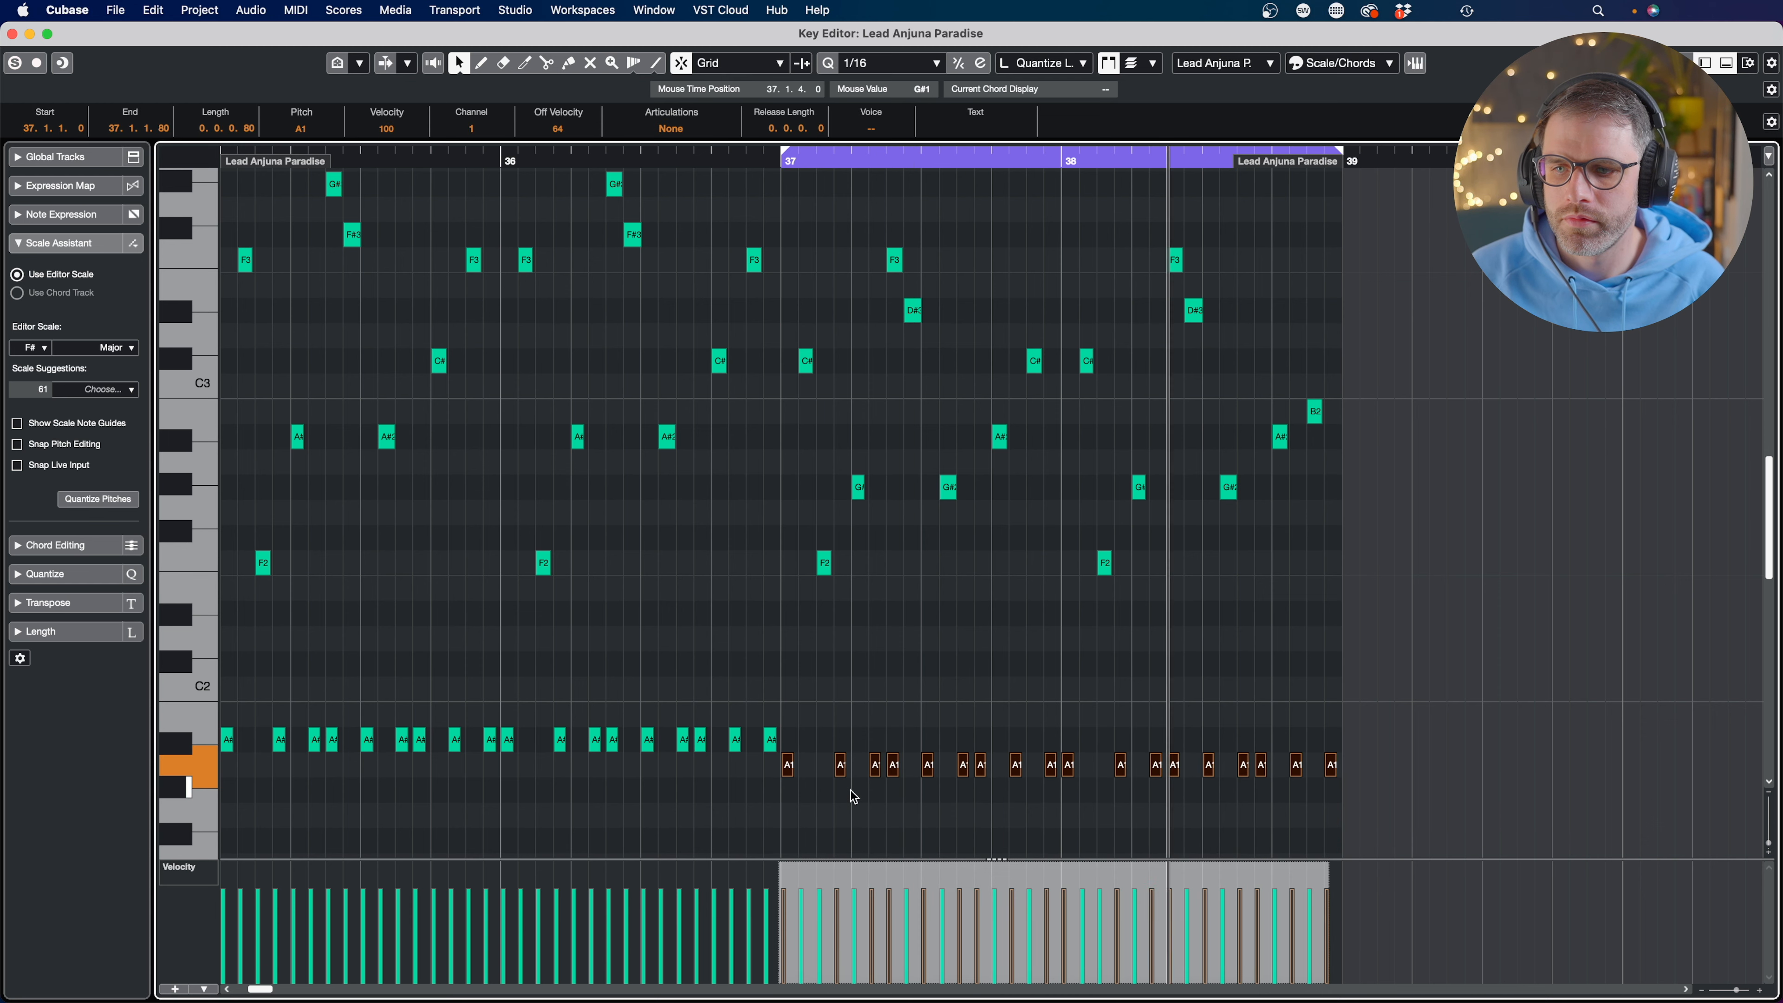
pyautogui.press('Up')
pyautogui.click(1344, 407)
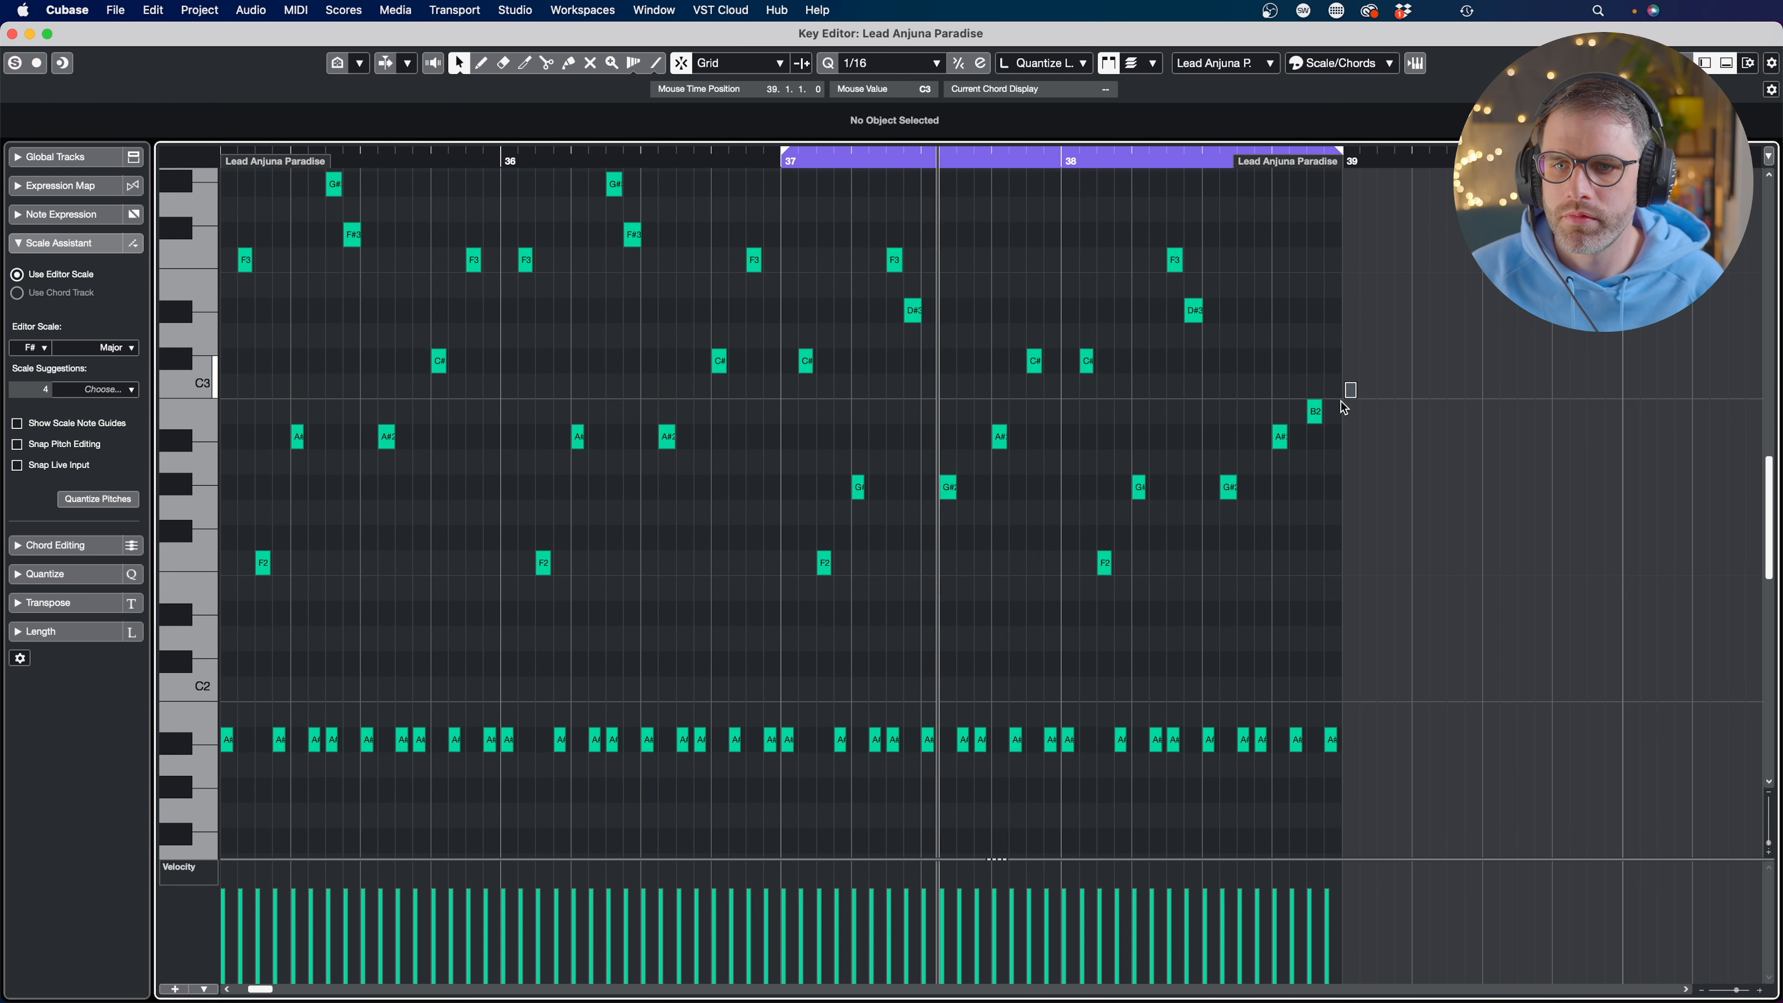
# Raise the final B2 note of bar 38 to F3, select the upper melody notes in bars 37 and 38, and close the note editor
pyautogui.click(1307, 413)
pyautogui.press('Up')
pyautogui.press('Up')
pyautogui.press('Up')
pyautogui.press('Up')
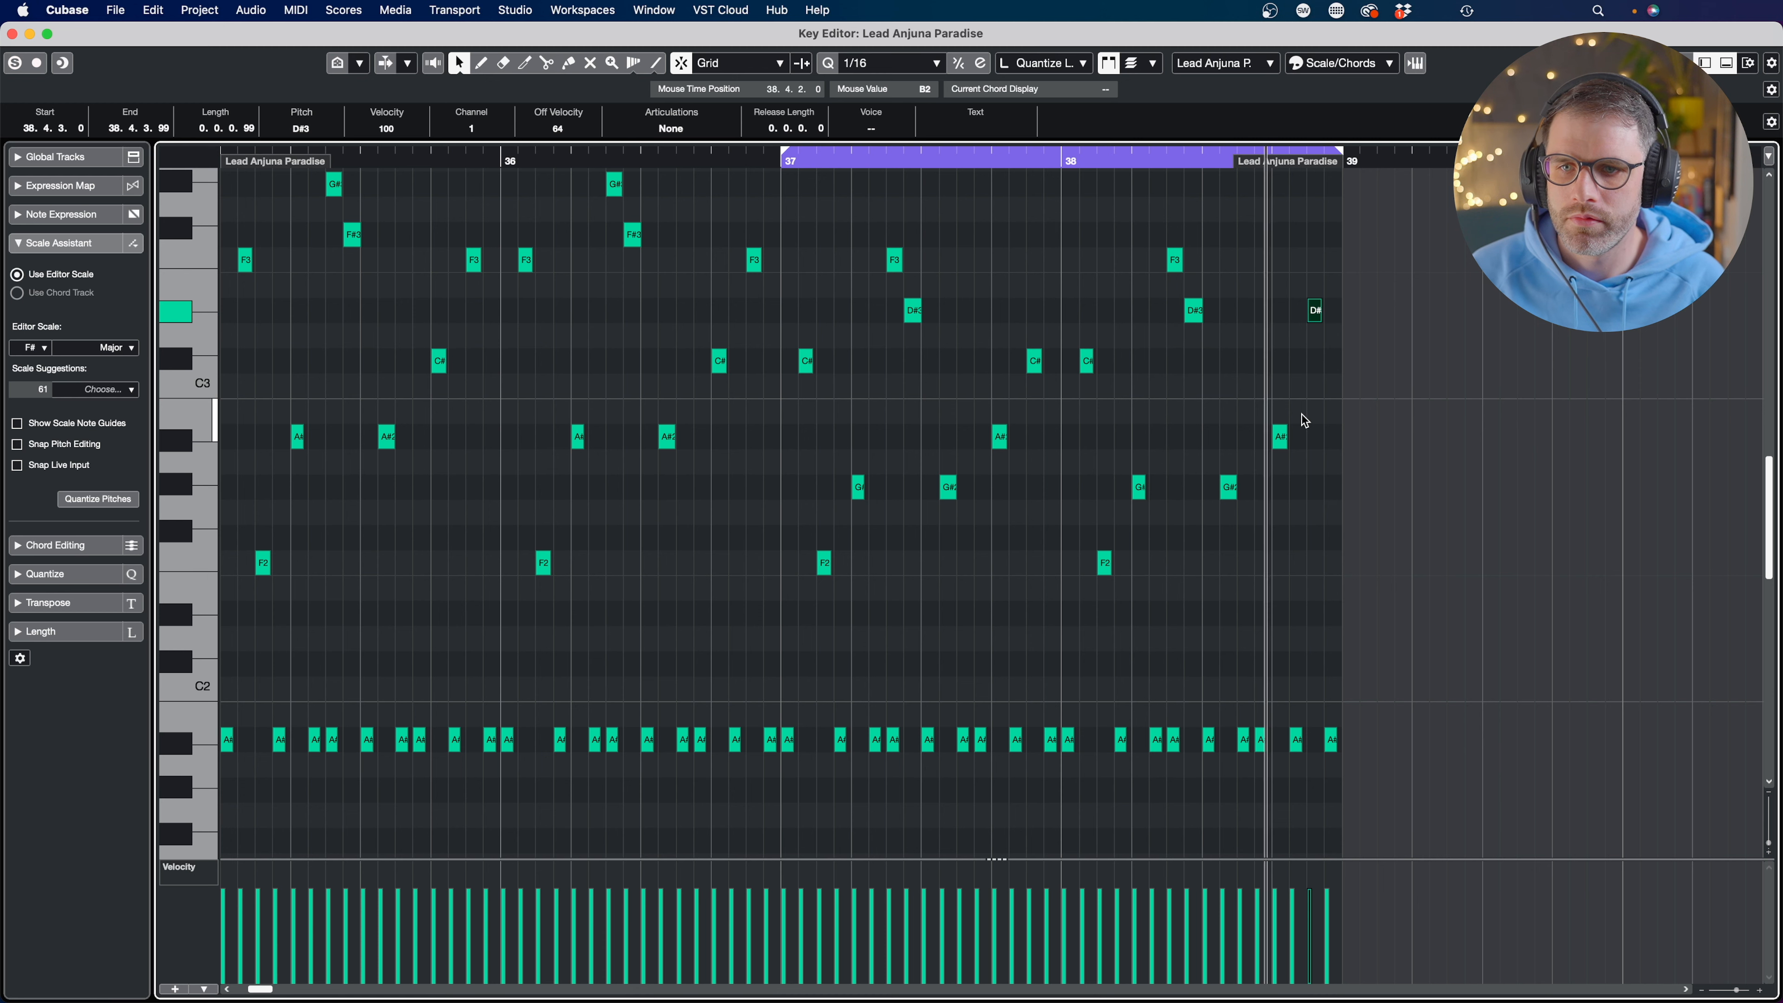
pyautogui.press('Up')
pyautogui.scroll(2, 1381, 370)
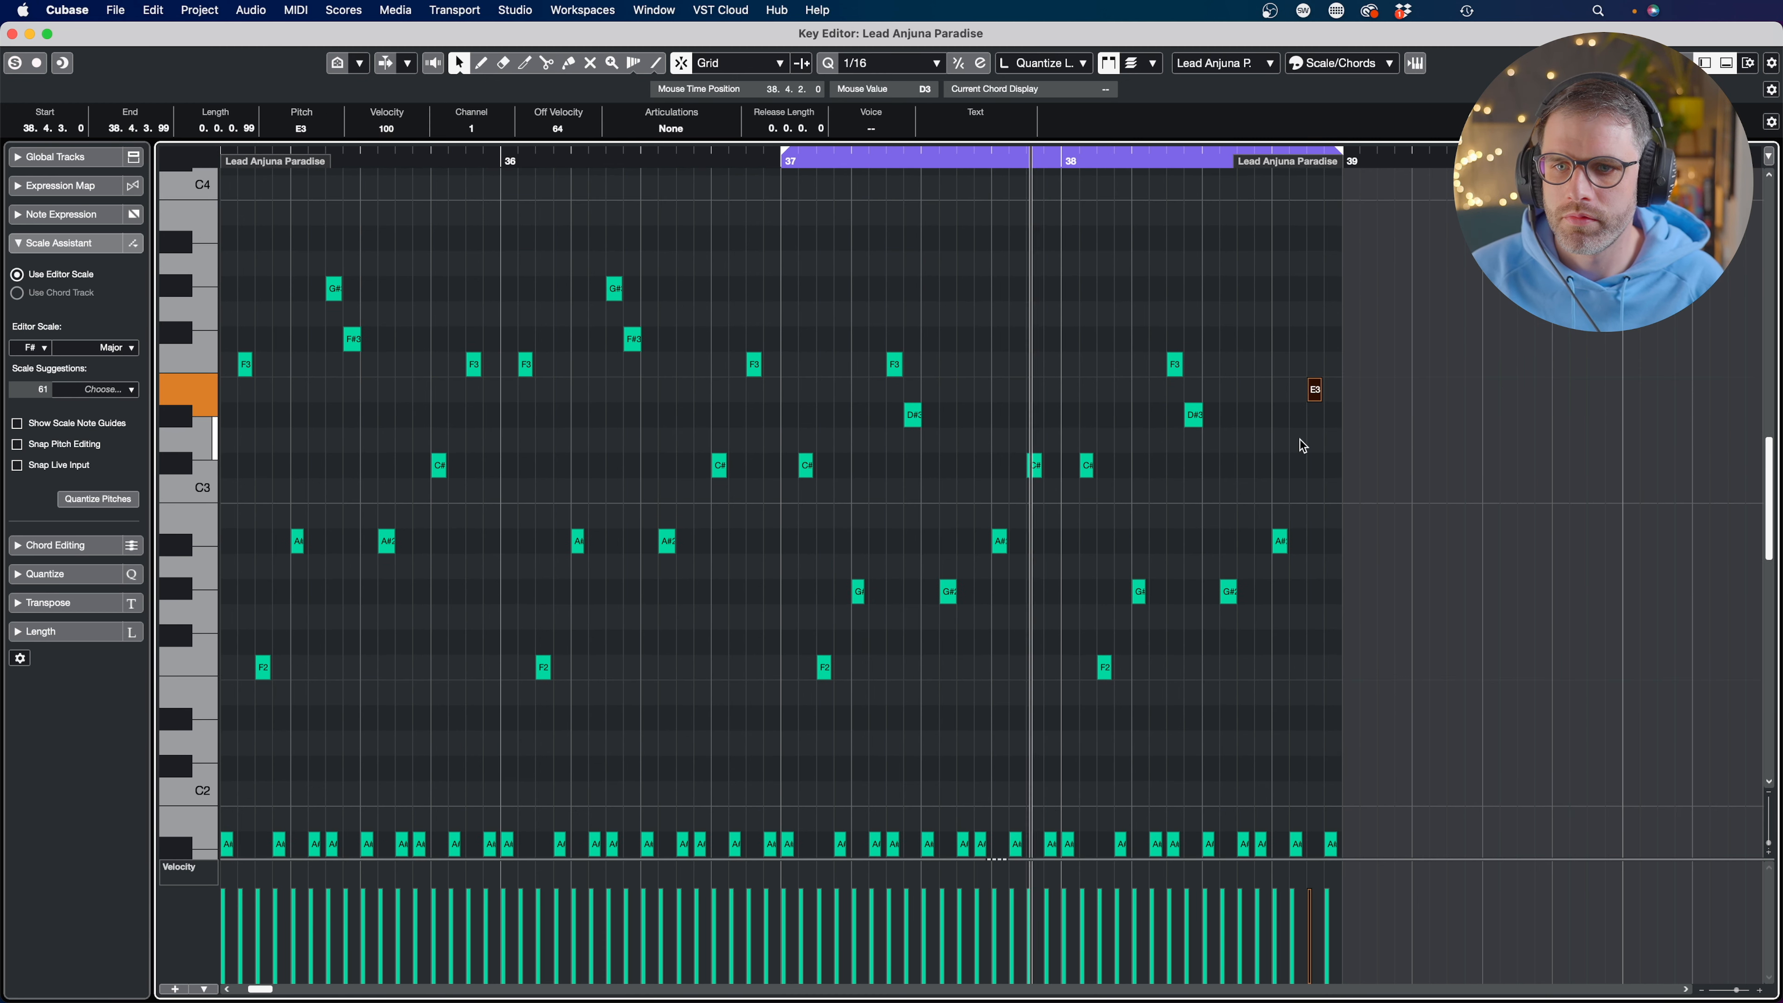
pyautogui.press('Up')
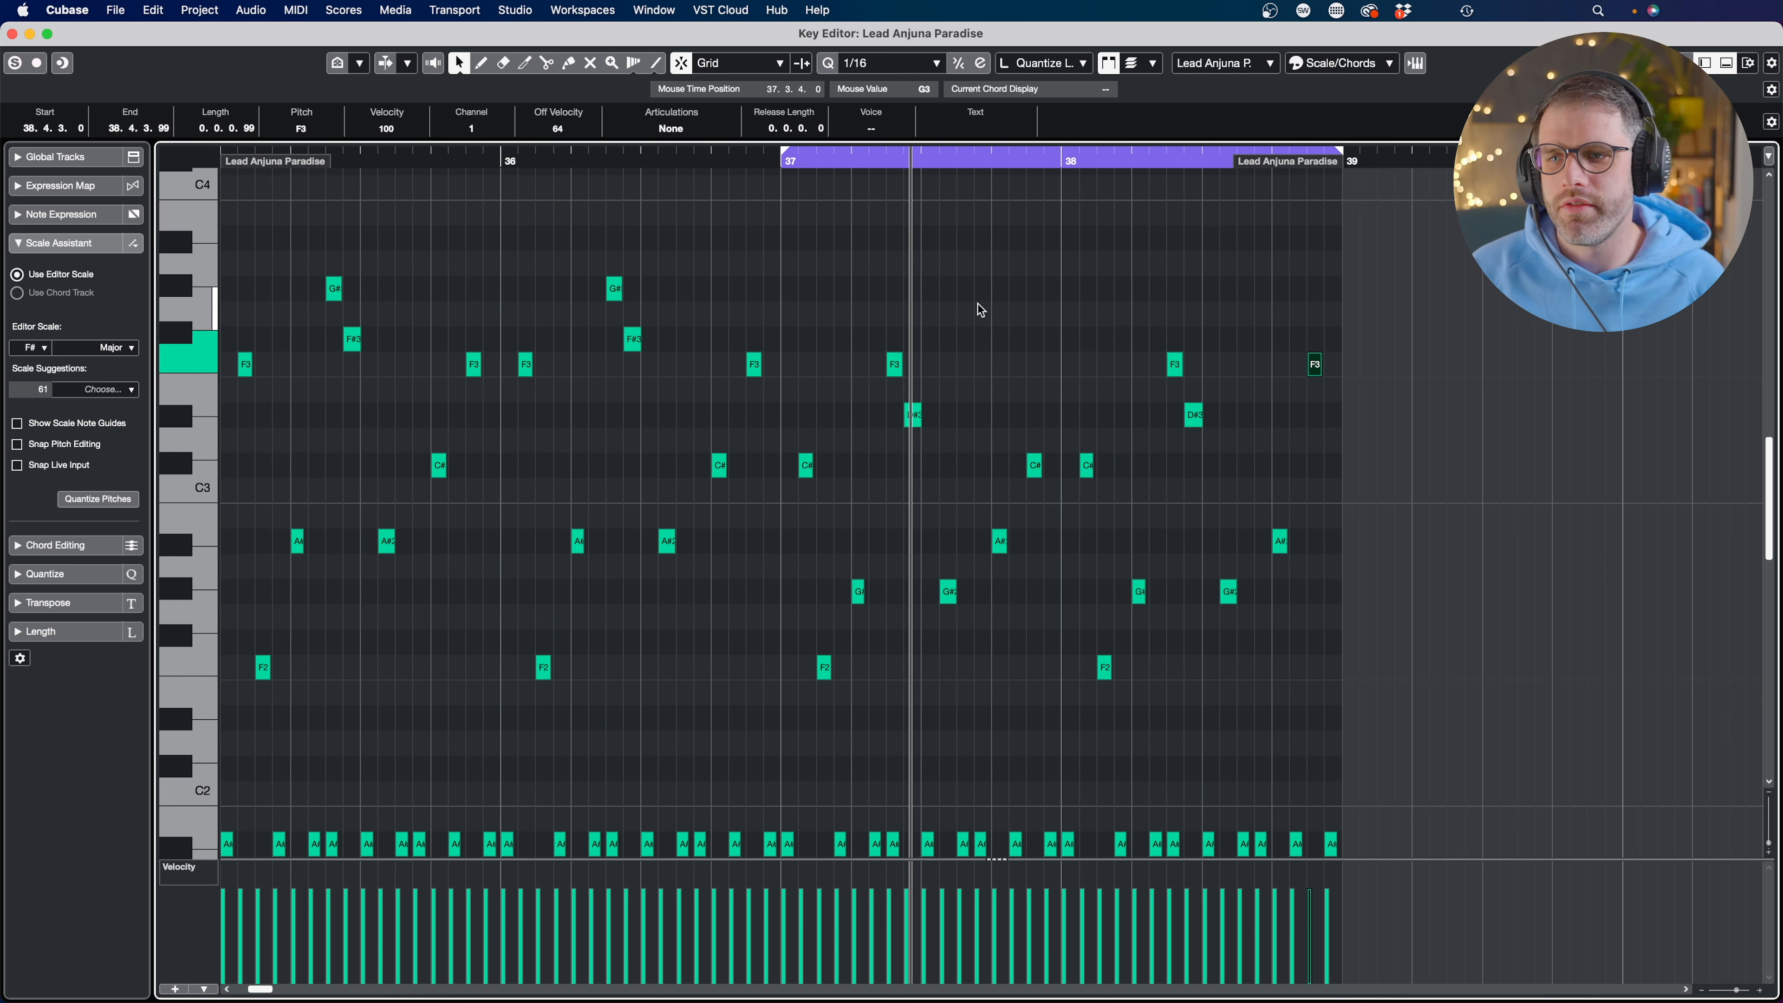
pyautogui.moveTo(1446, 319); pyautogui.dragTo(785, 492)
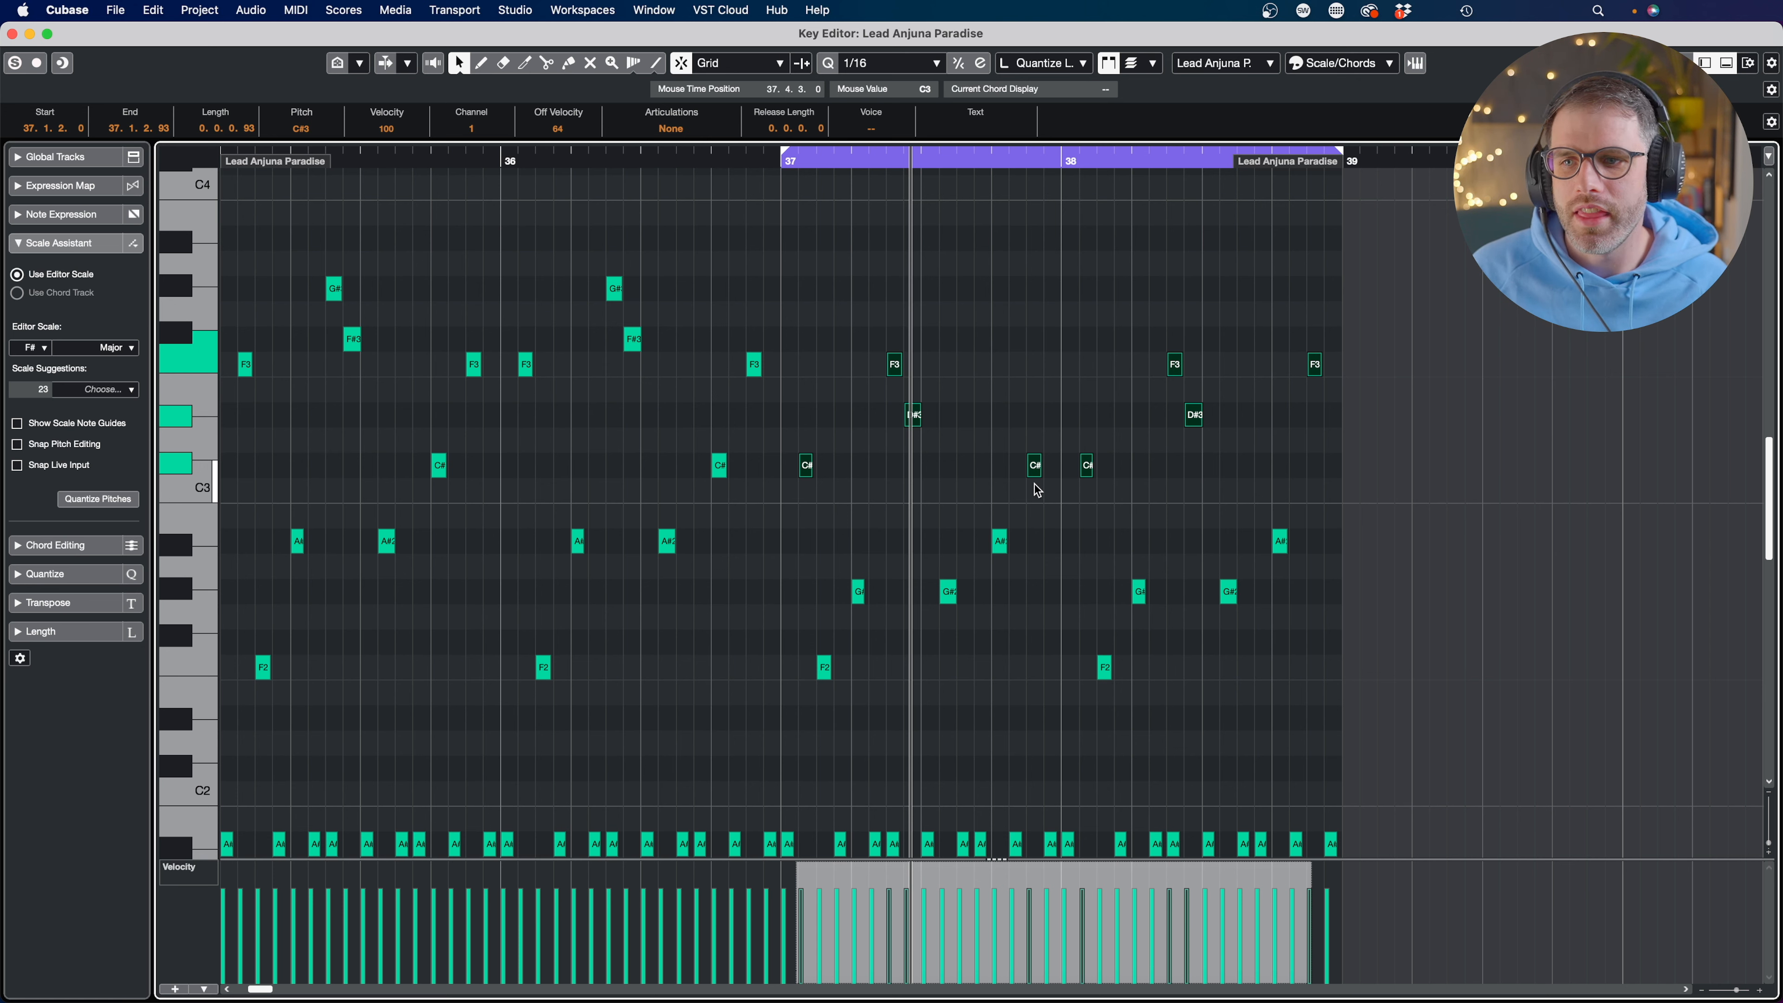
pyautogui.press('Return')
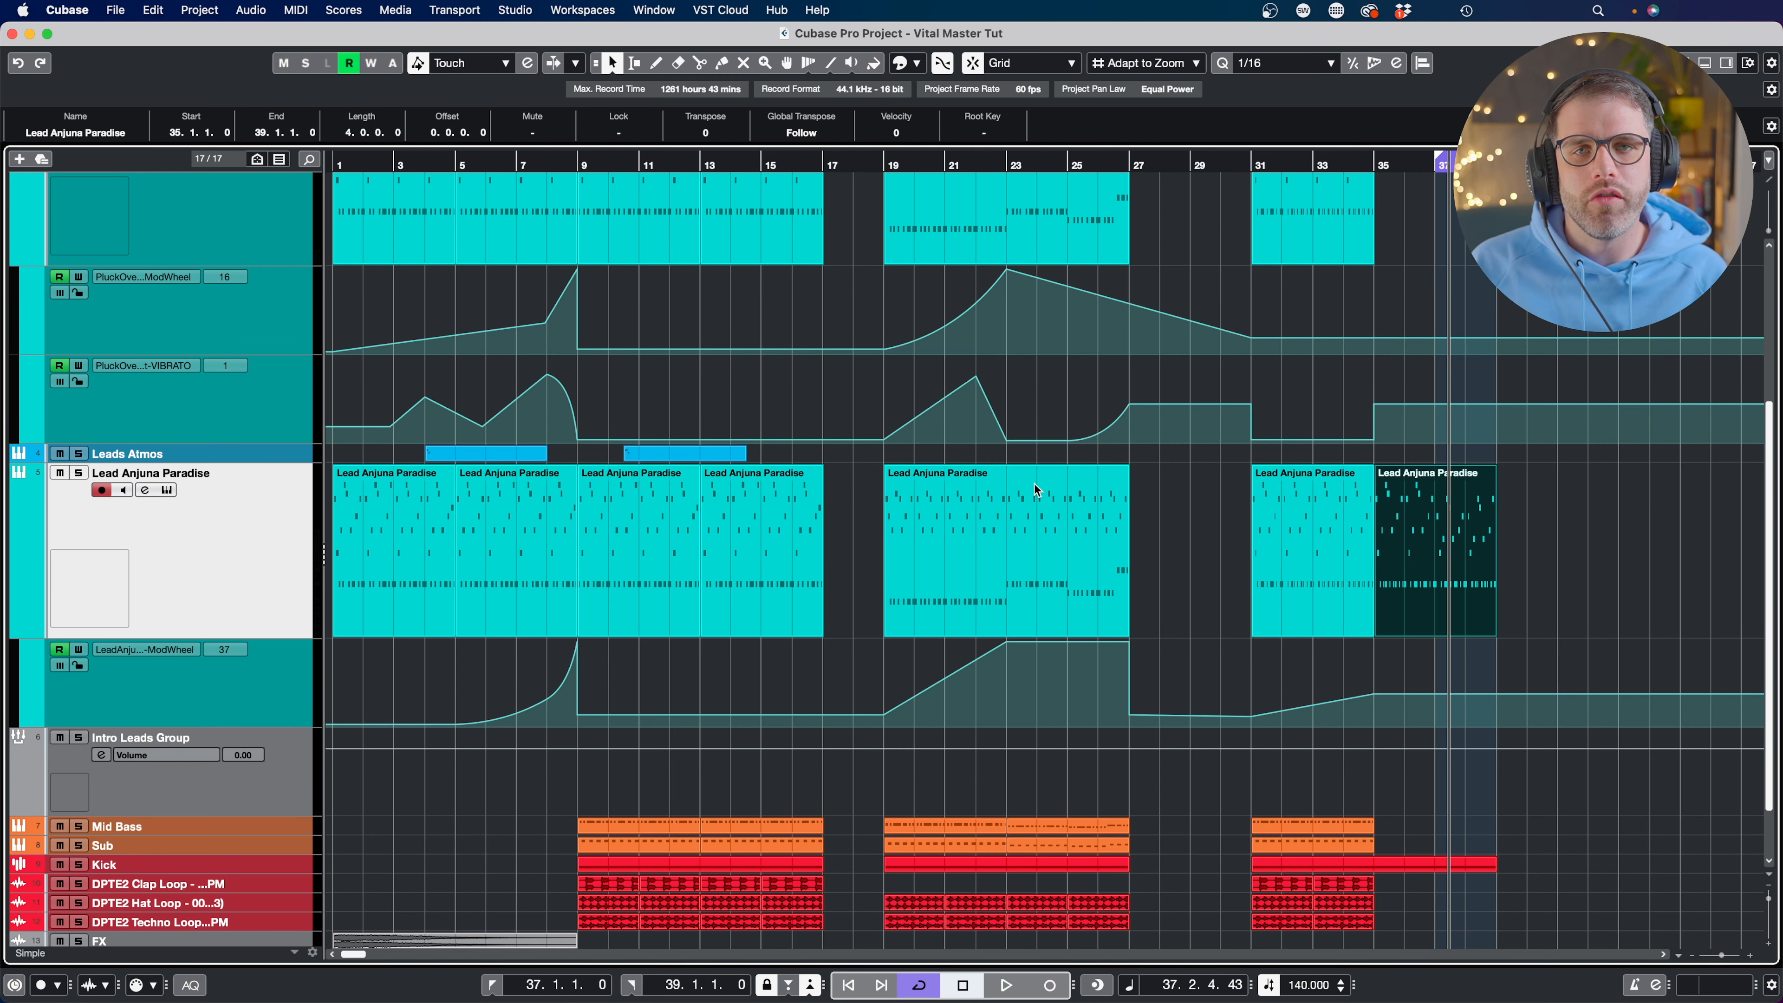
# Loop bars 19 to 27 around the Lead Anjuna Paradise part and play the section from its start
pyautogui.click(1037, 489)
pyautogui.press('p')
pyautogui.press('1')
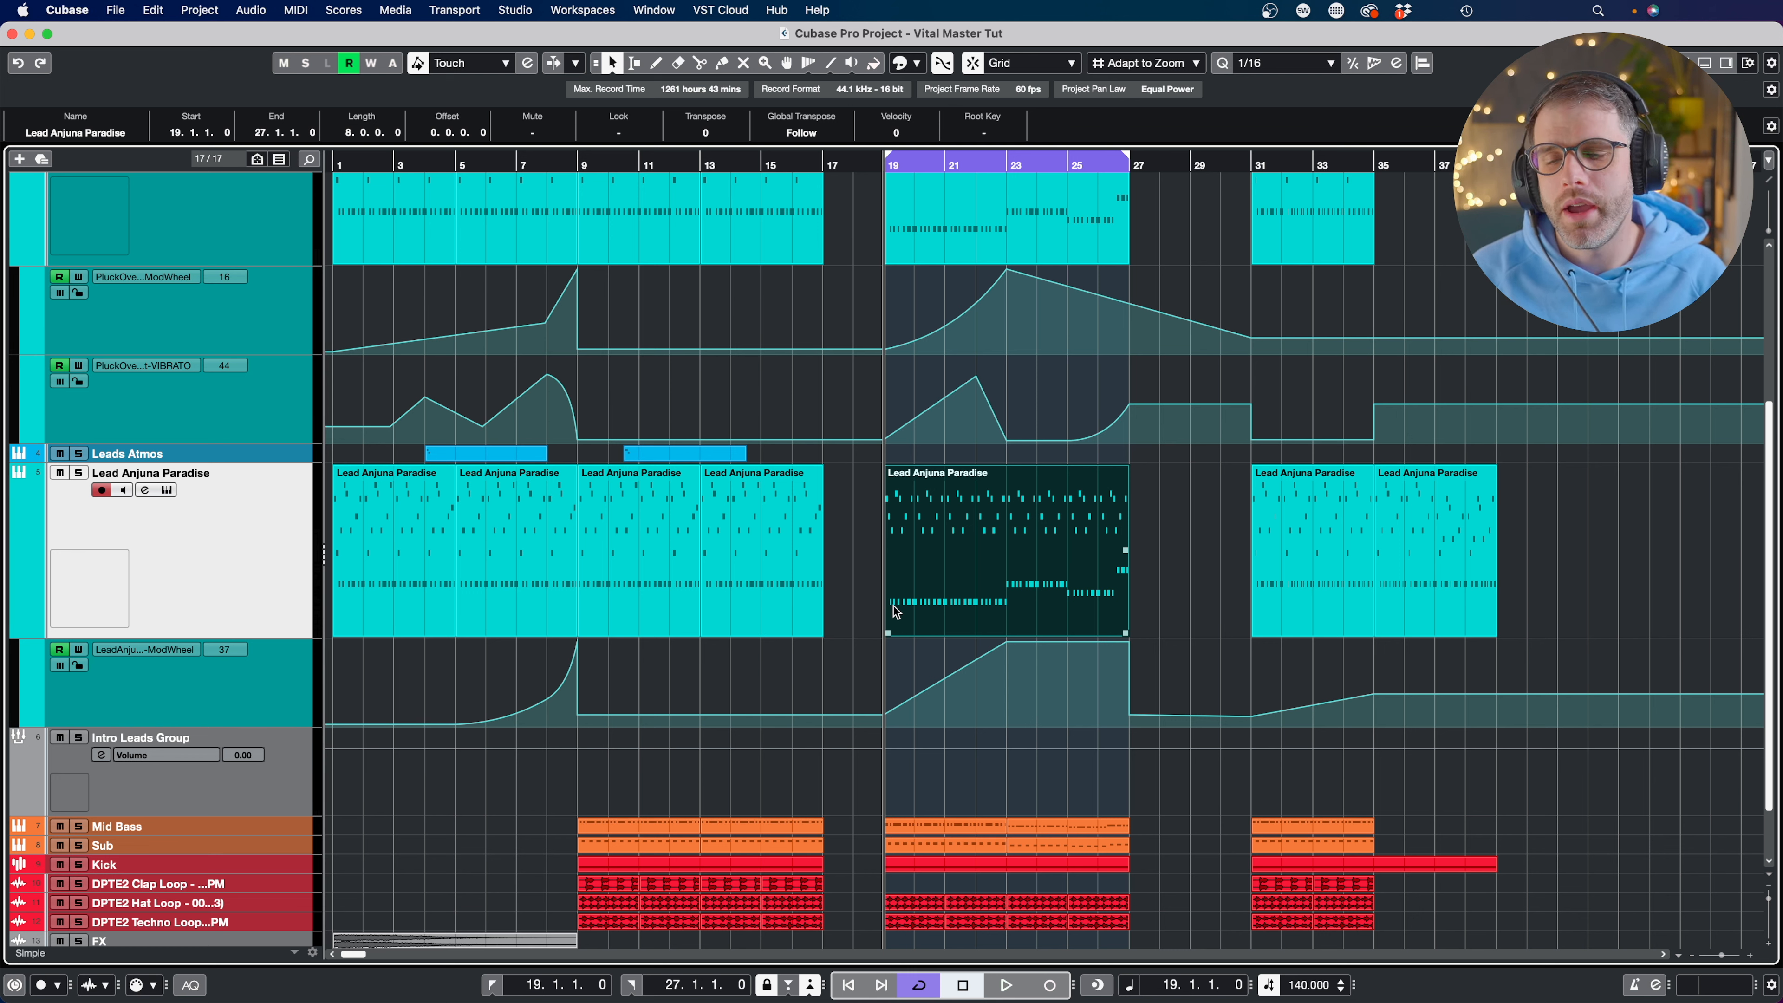
pyautogui.scroll(1, 1203, 490)
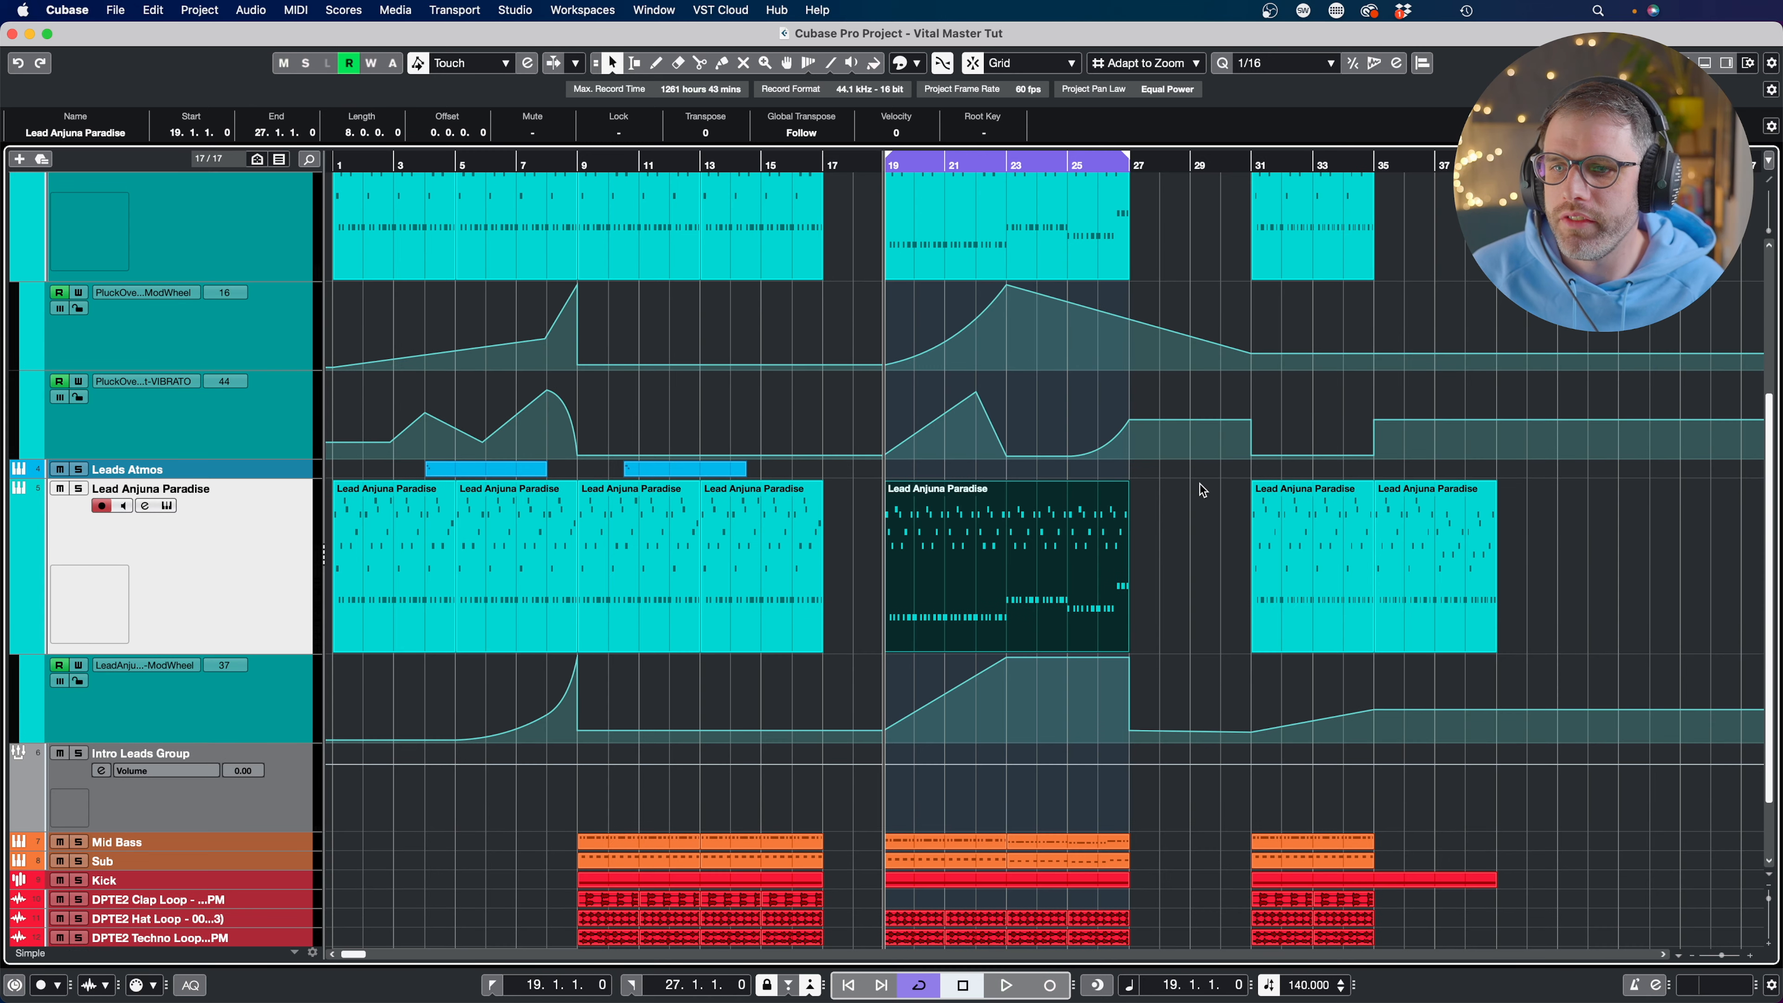
pyautogui.scroll(3, 1201, 484)
pyautogui.press('space')
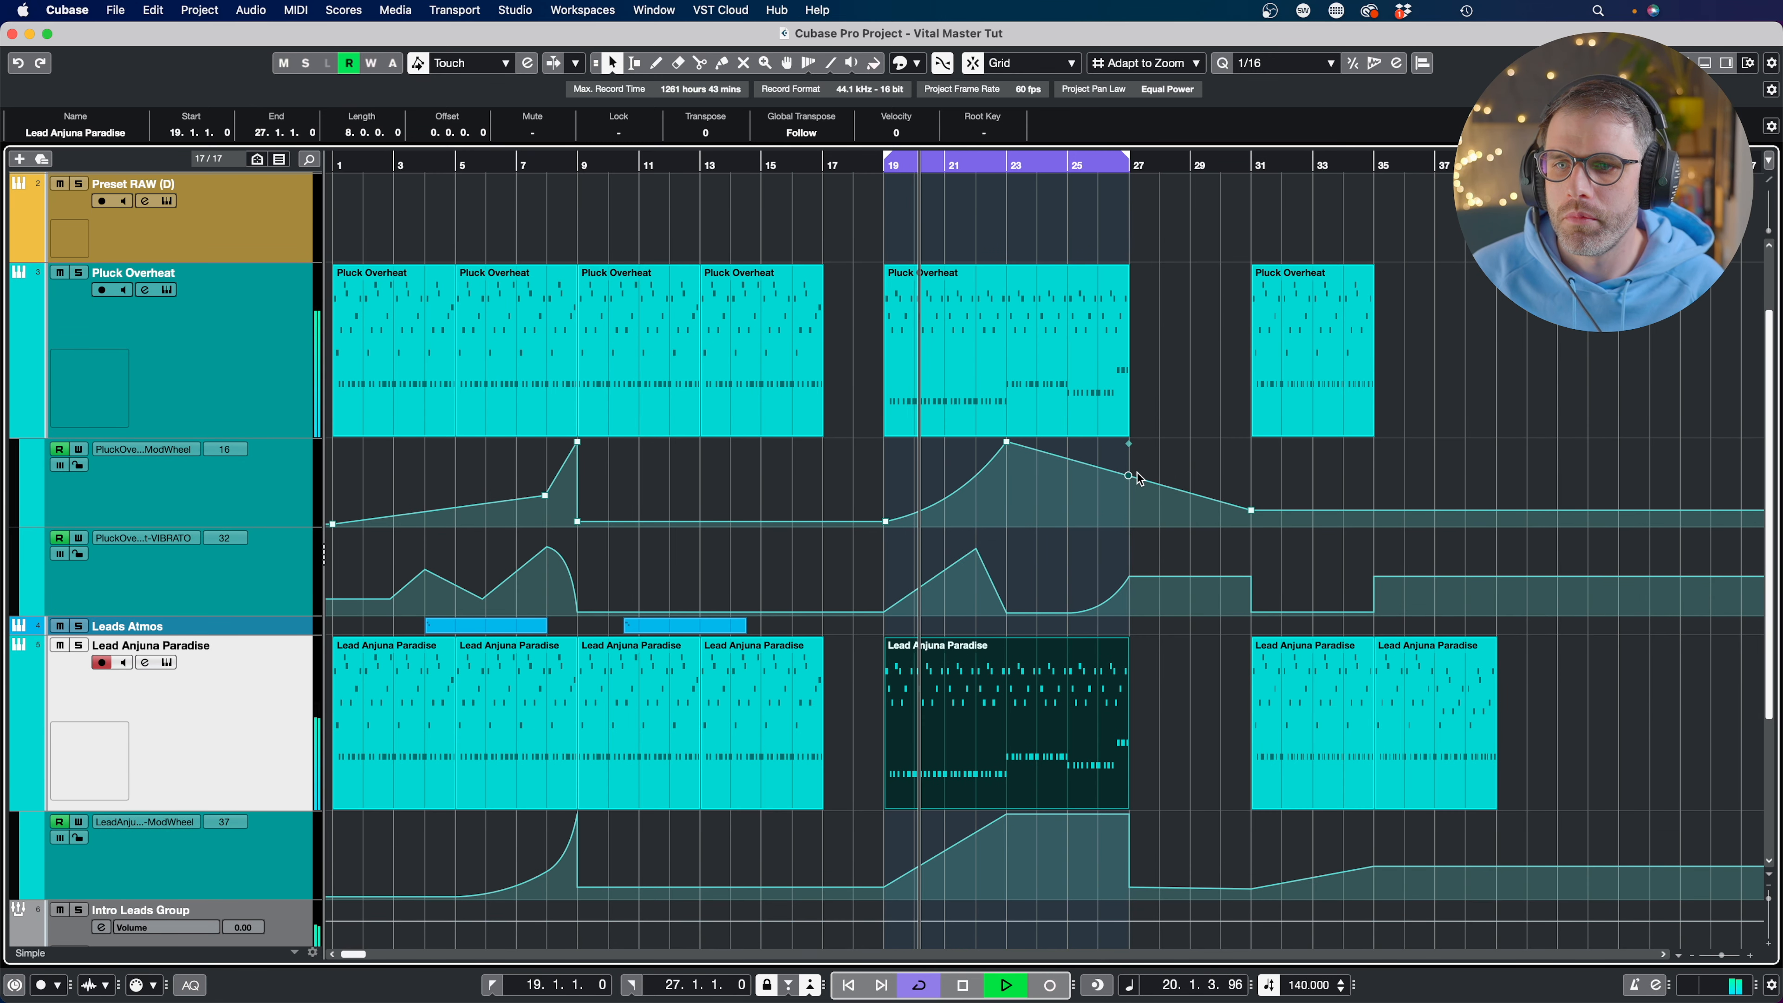
# Raise the Pluck Overheat ModWheel automation at bar 27 to 100 while the loop plays
pyautogui.moveTo(1136, 476); pyautogui.dragTo(1128, 441)
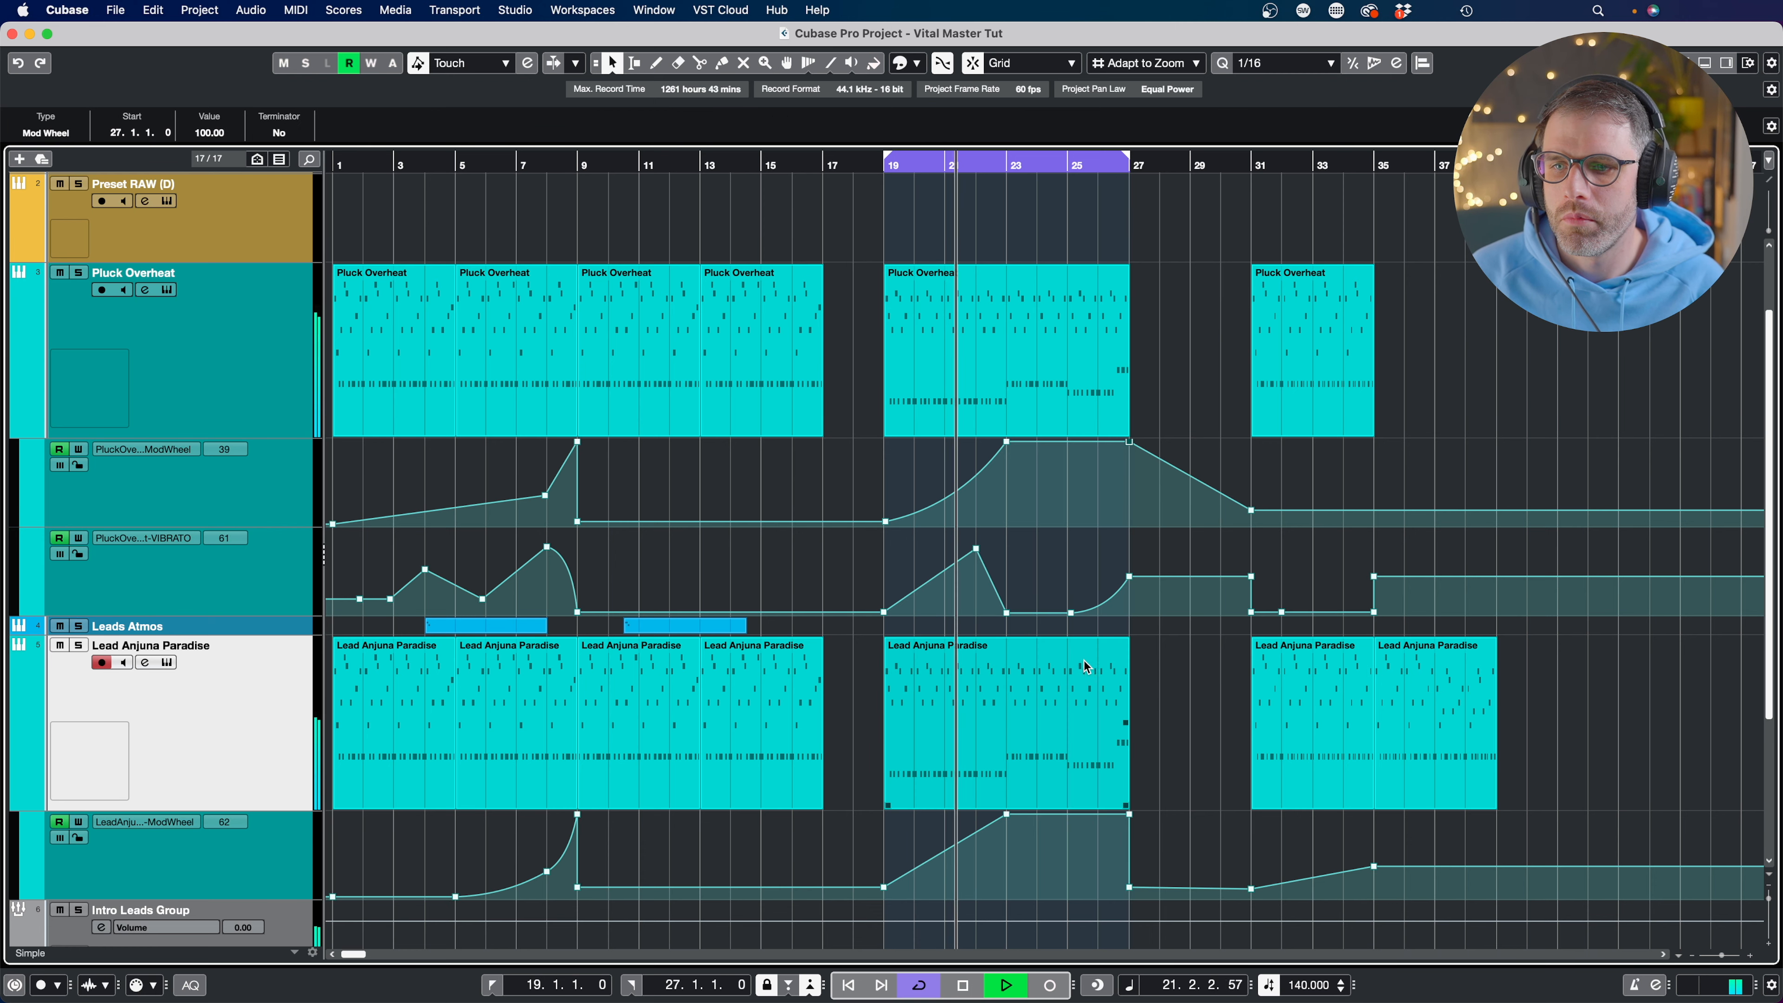
pyautogui.scroll(-2, 1084, 660)
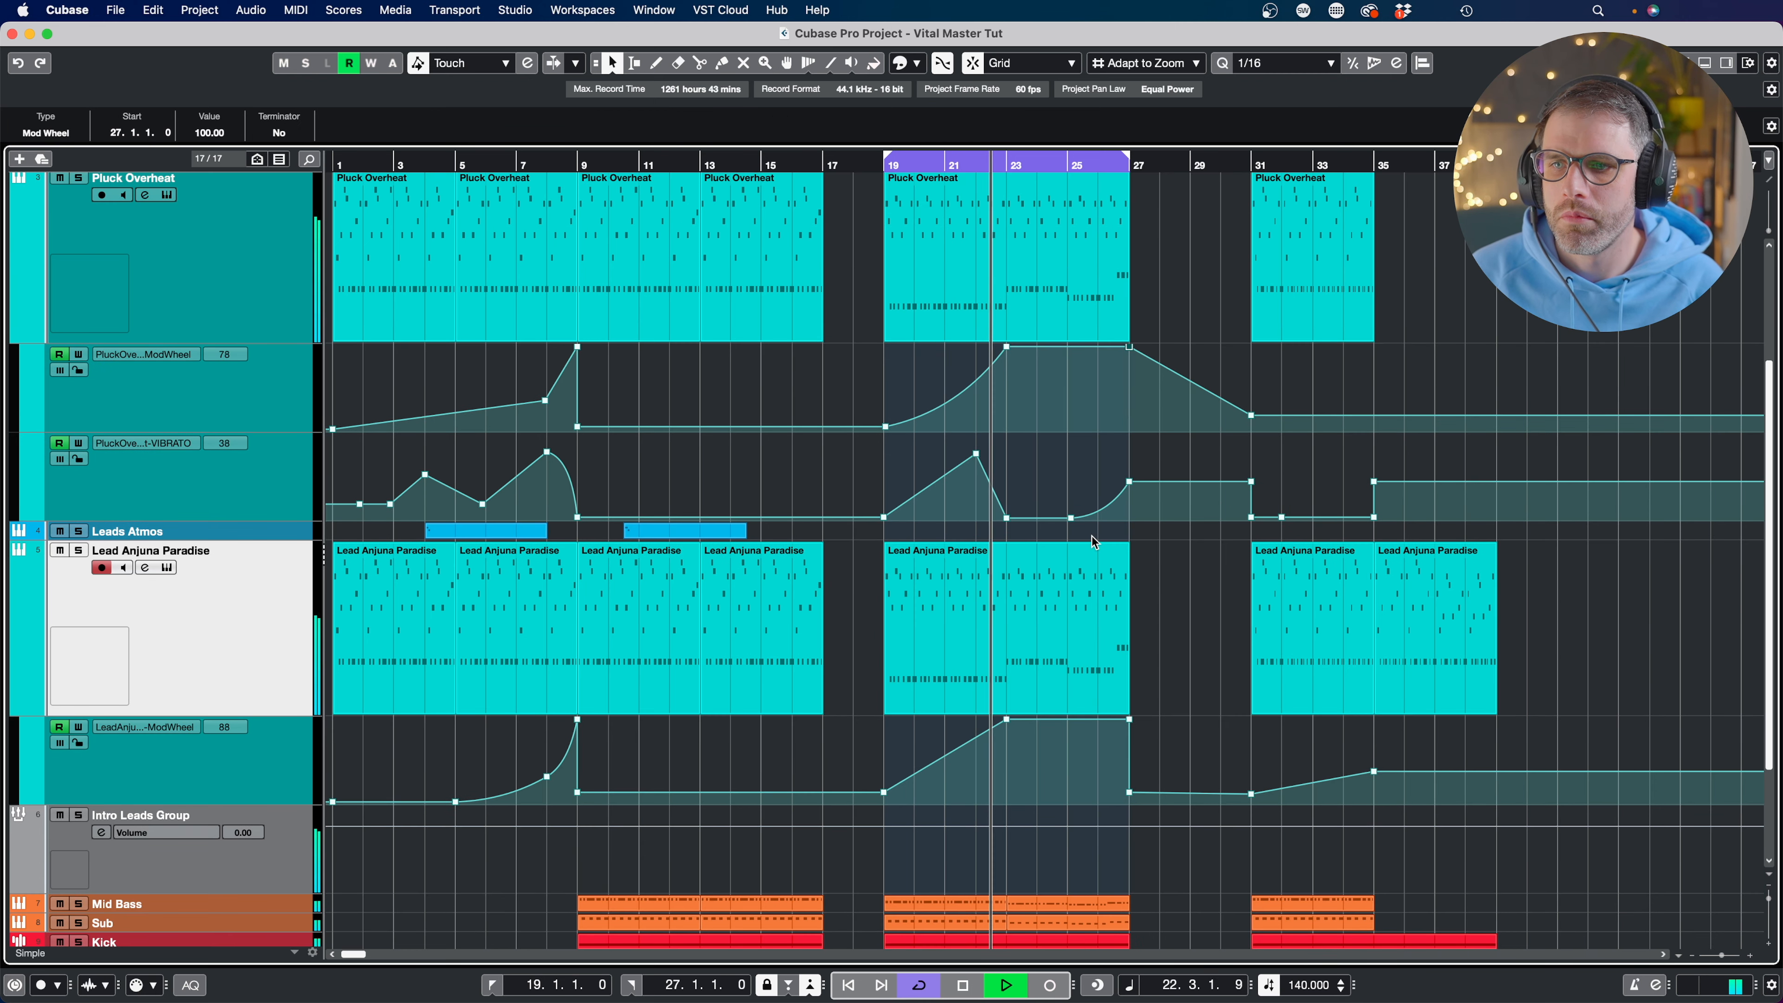